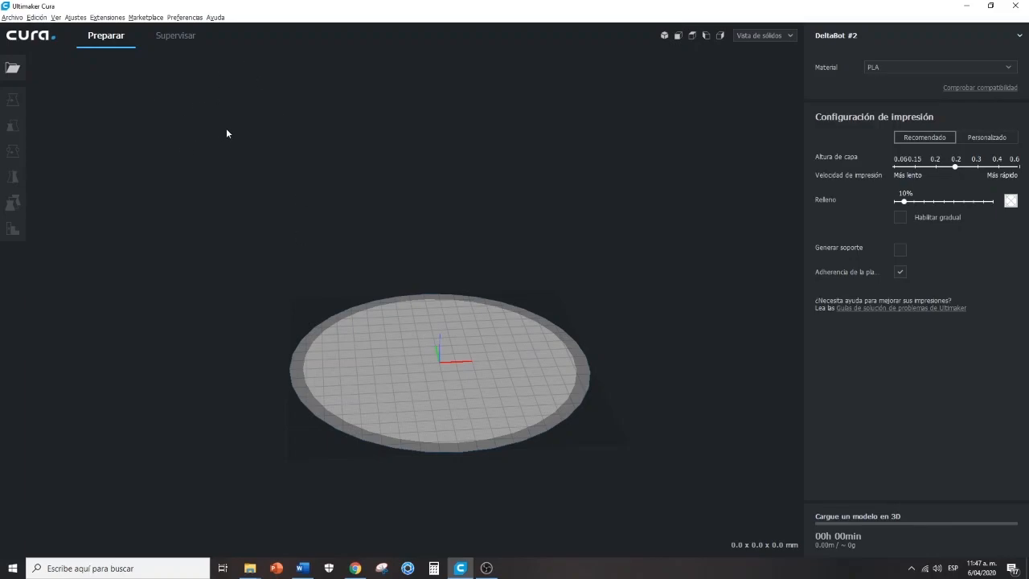
# Open the dialog for adding a new local printer.
pyautogui.click(74, 18)
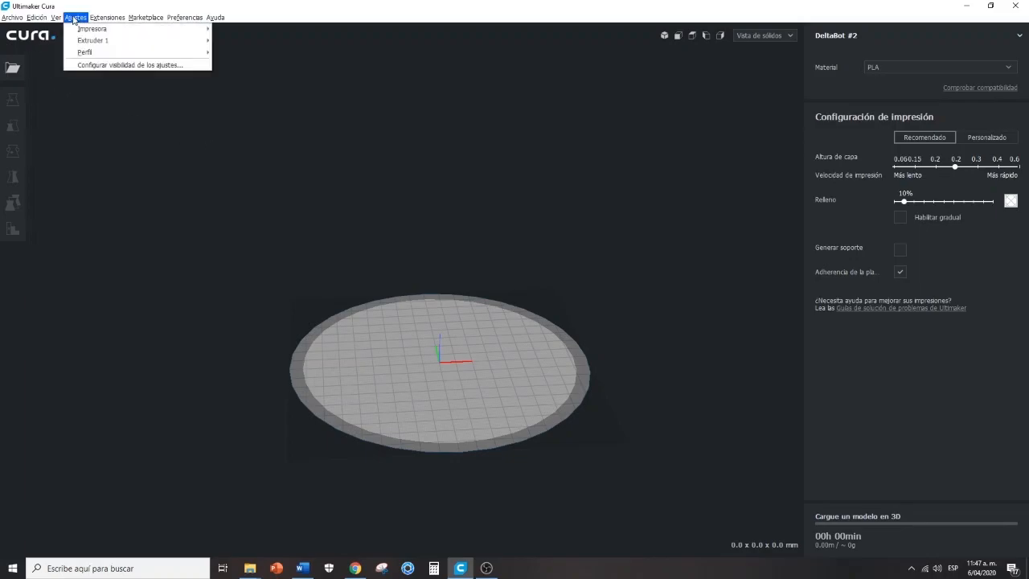
pyautogui.moveTo(80, 30)
pyautogui.moveTo(173, 32)
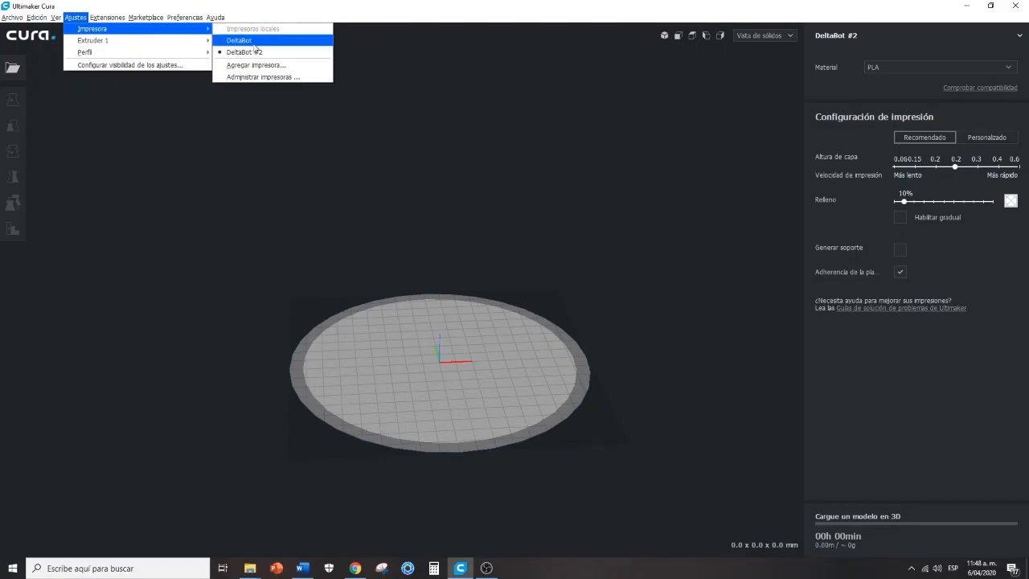
pyautogui.click(254, 68)
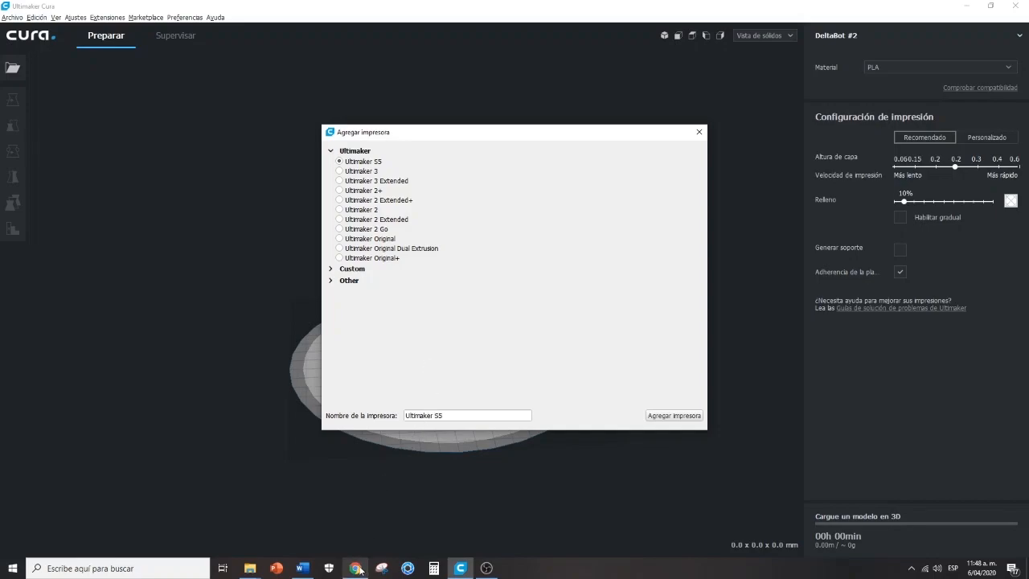
# Switch to the Anycubic Kossel user manual in Chrome and skim it from the cover to the slicing software section.
pyautogui.moveTo(360, 568)
pyautogui.click(356, 523)
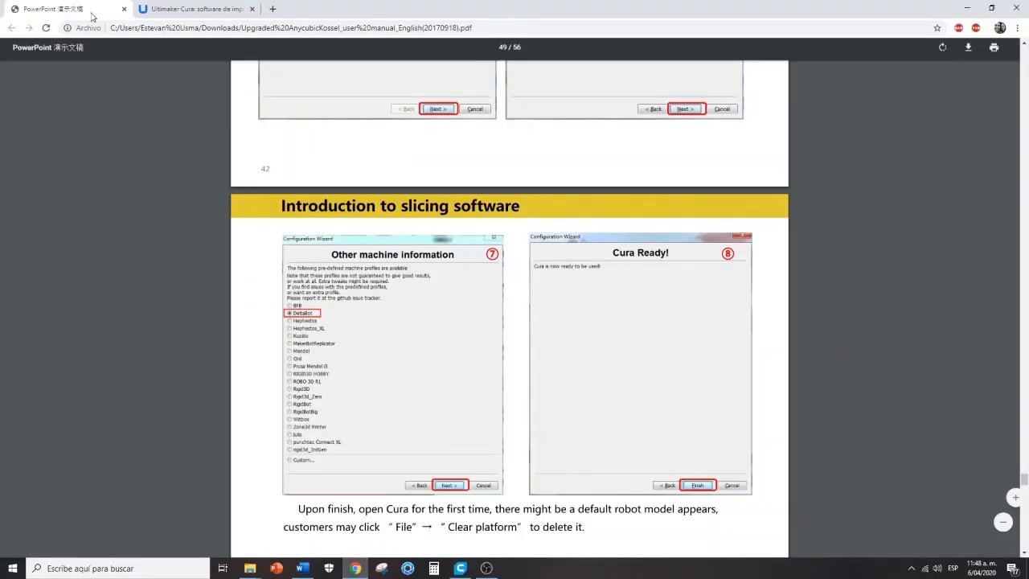
pyautogui.scroll(20, 384, 254)
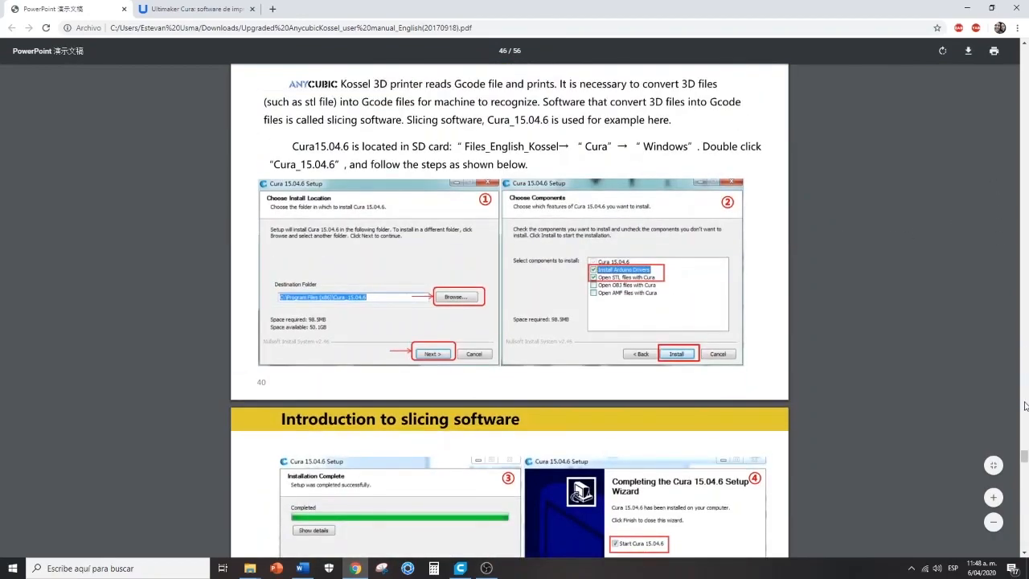
pyautogui.moveTo(1026, 465); pyautogui.dragTo(1024, 60)
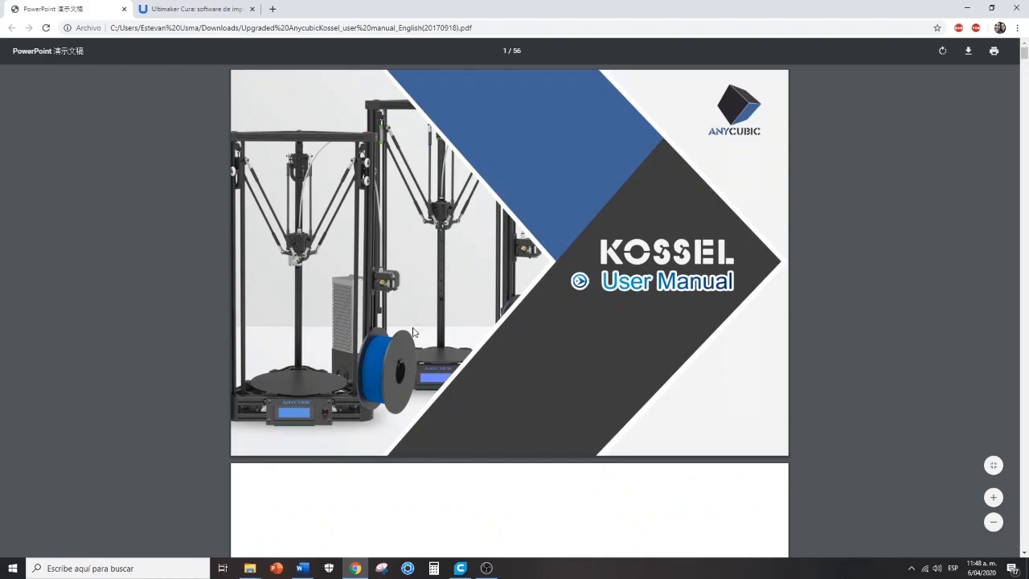
pyautogui.scroll(-17, 535, 286)
pyautogui.scroll(-12, 537, 288)
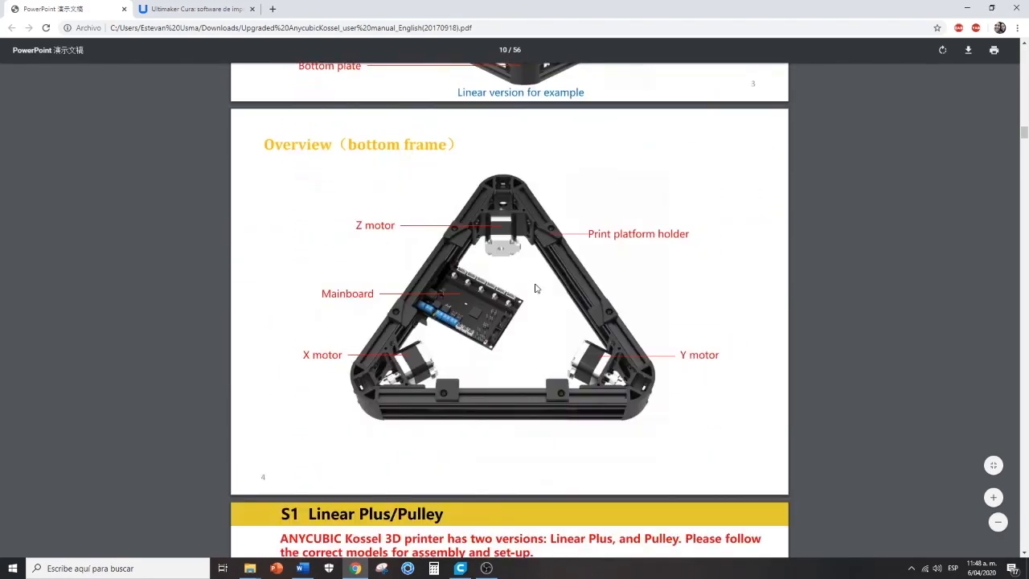
pyautogui.scroll(-20, 536, 288)
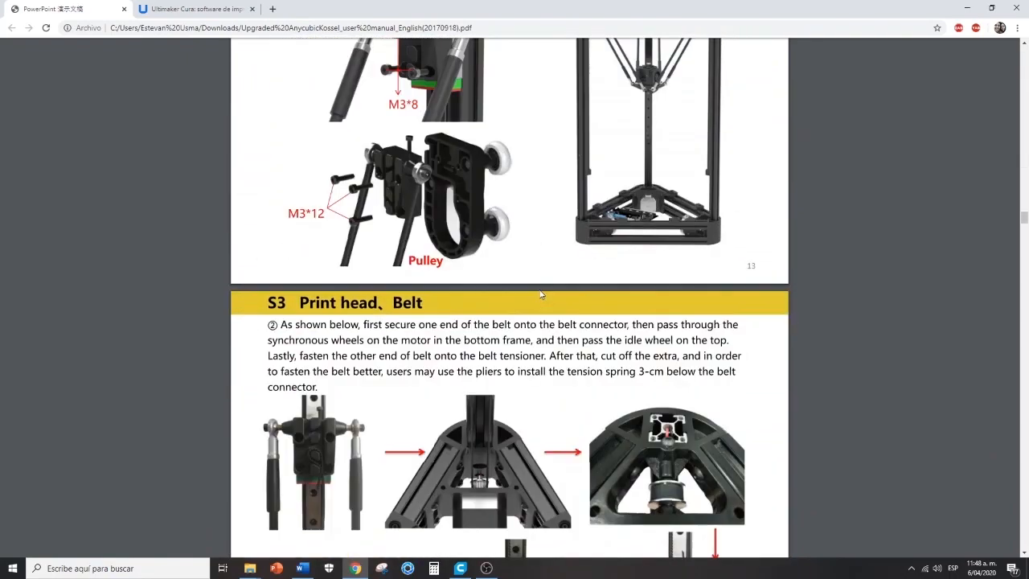
pyautogui.scroll(-20, 541, 294)
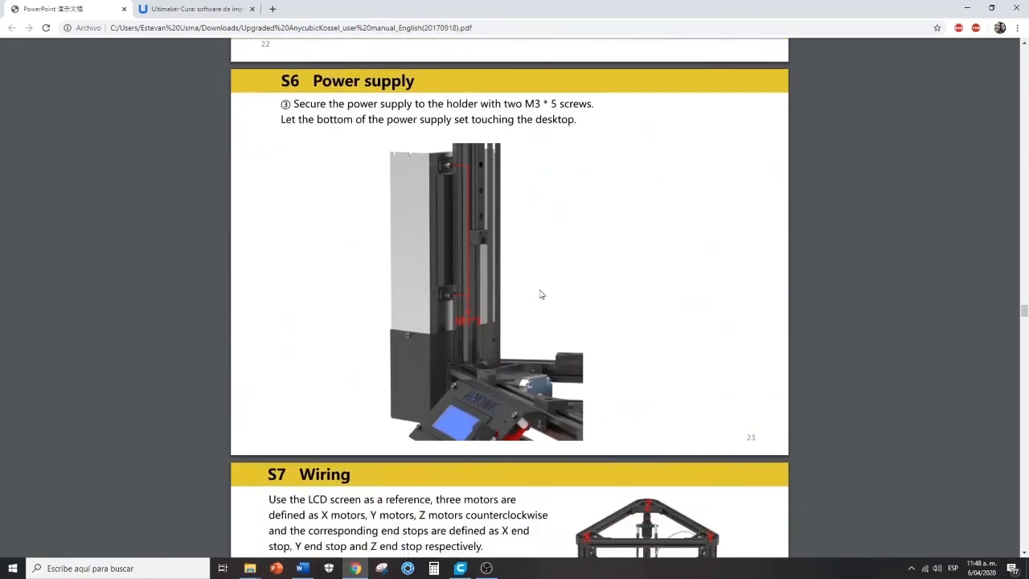
pyautogui.scroll(-20, 541, 294)
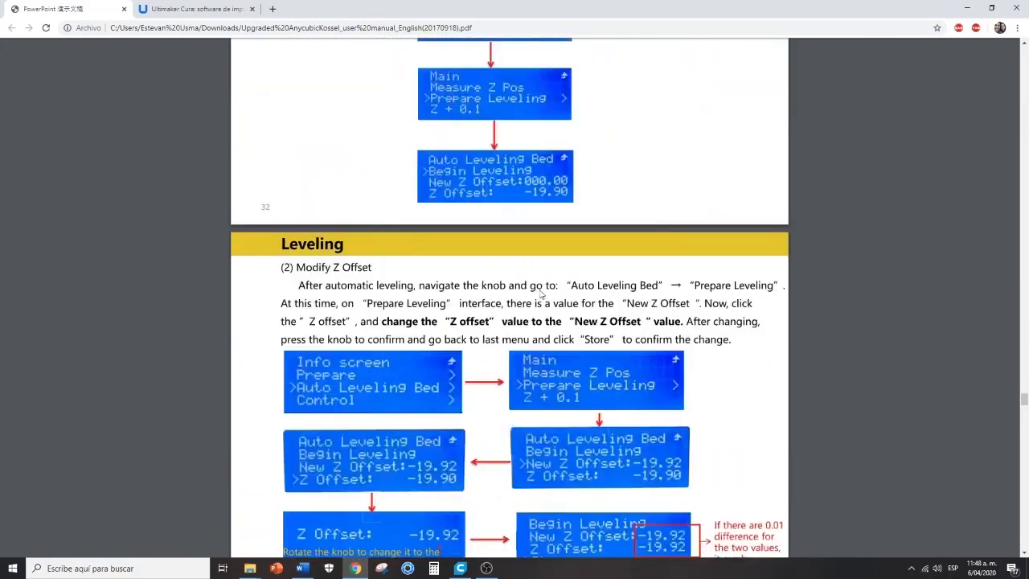
pyautogui.scroll(-20, 540, 294)
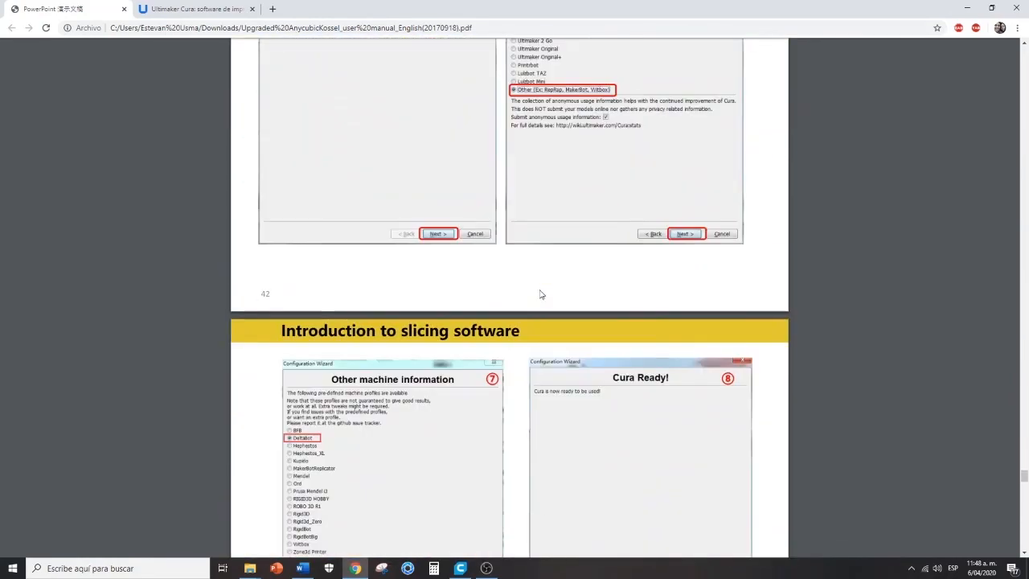
# Read the manual's Cura installation and configuration wizard pages, through the machine selection and the Other machine information page.
pyautogui.scroll(16, 540, 294)
pyautogui.scroll(5, 541, 294)
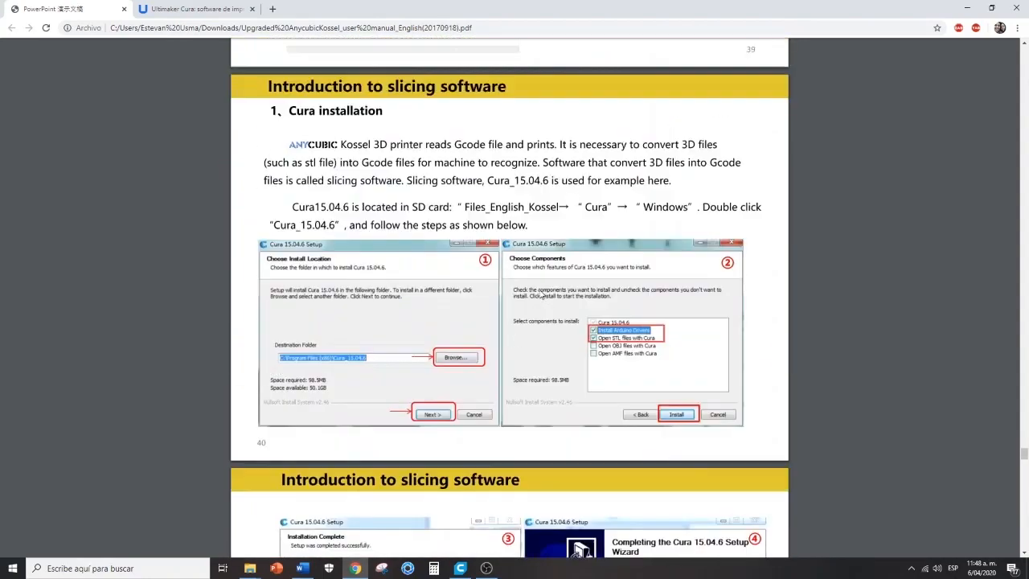
pyautogui.scroll(2, 372, 184)
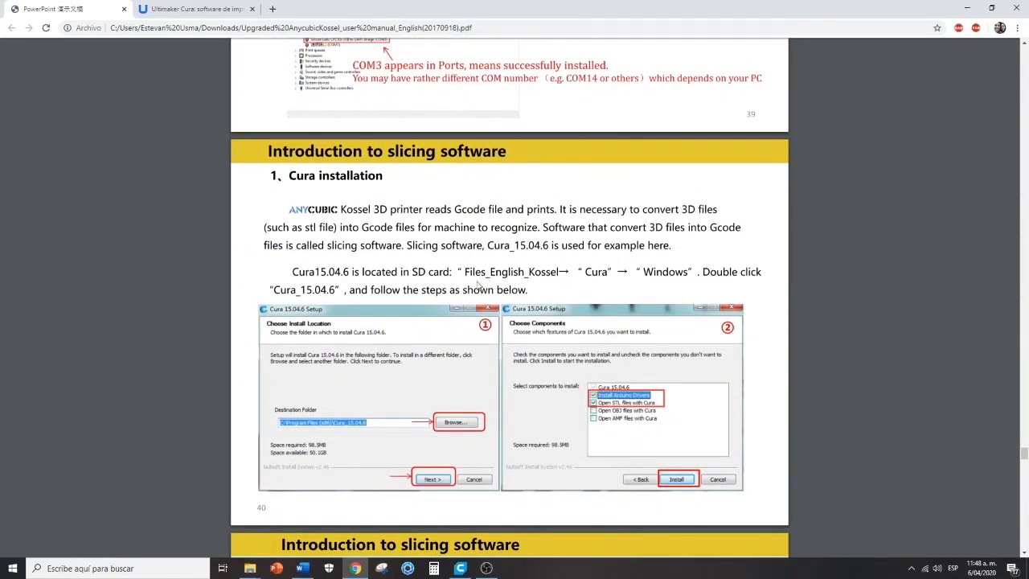
pyautogui.scroll(-5, 533, 310)
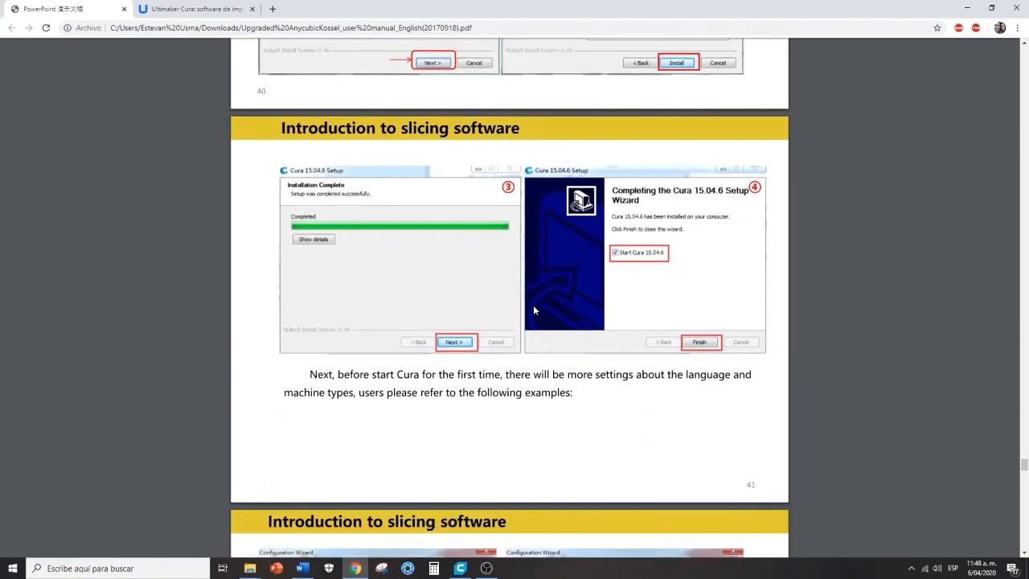
pyautogui.scroll(-4, 533, 310)
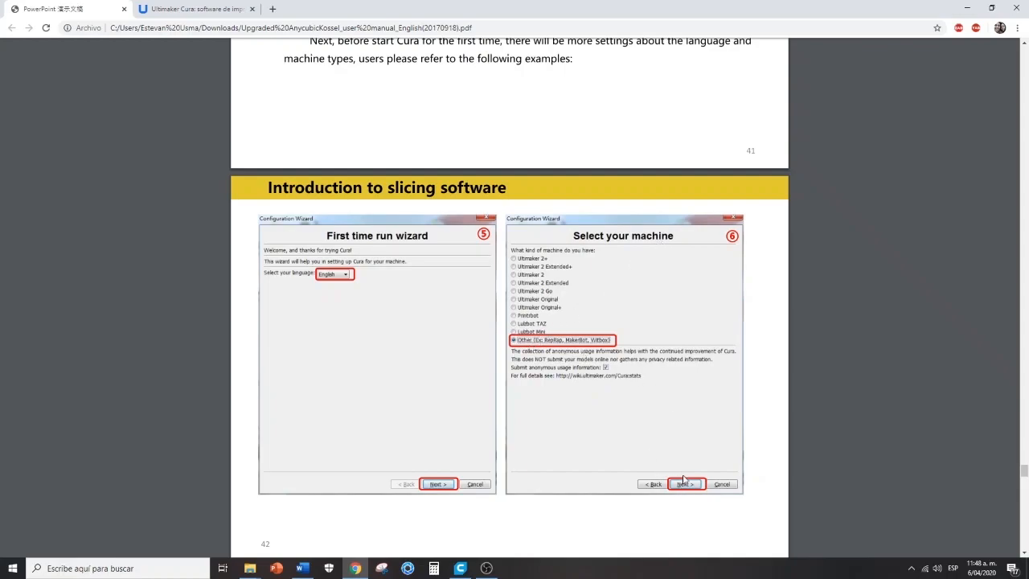
pyautogui.scroll(-2, 645, 350)
pyautogui.scroll(-2, 644, 350)
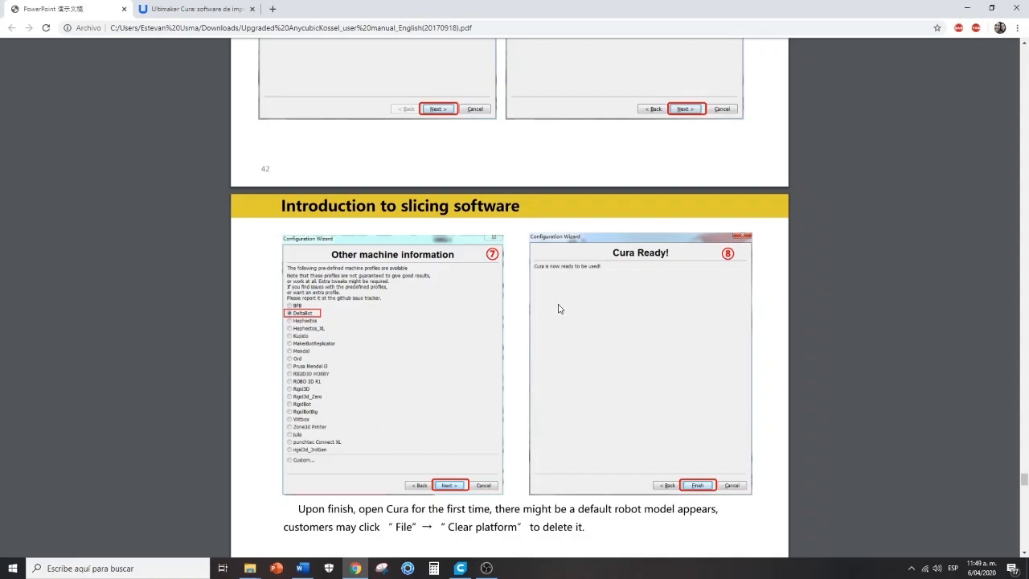
# Switch back to Ultimaker Cura and add a DeltaBot printer from the Other category.
pyautogui.click(463, 570)
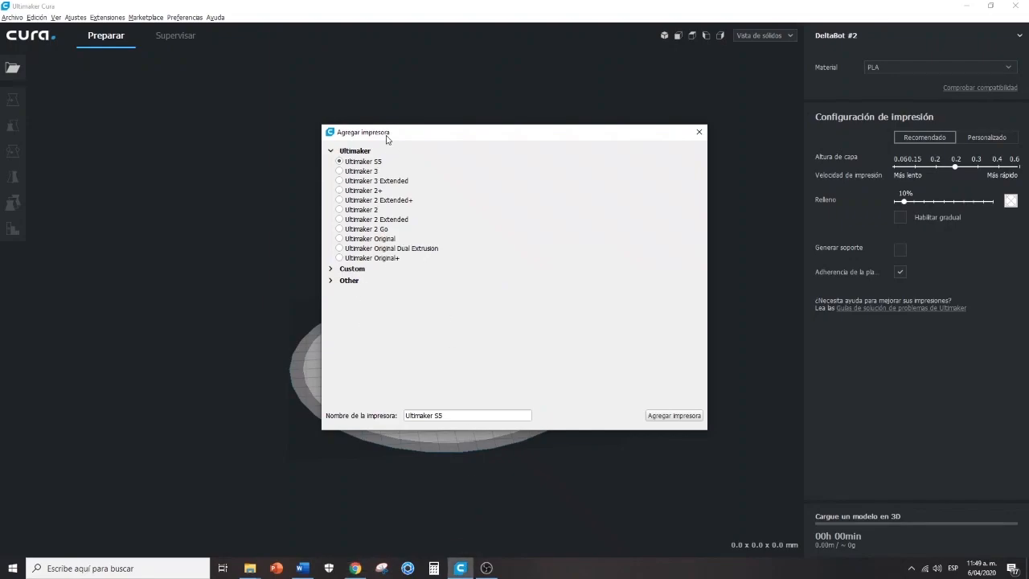
pyautogui.click(333, 281)
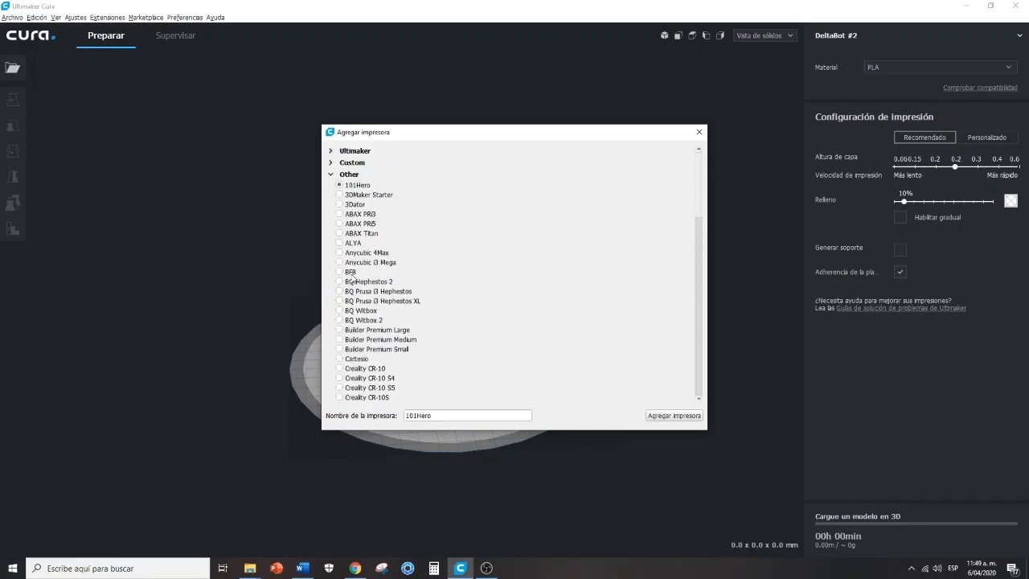
pyautogui.scroll(-3, 343, 316)
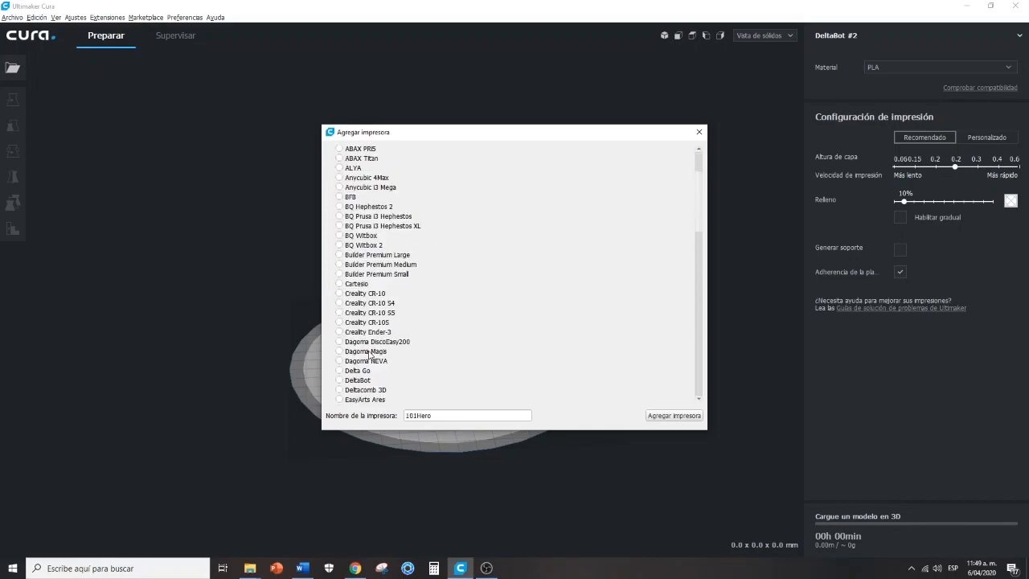
pyautogui.click(341, 383)
pyautogui.click(667, 416)
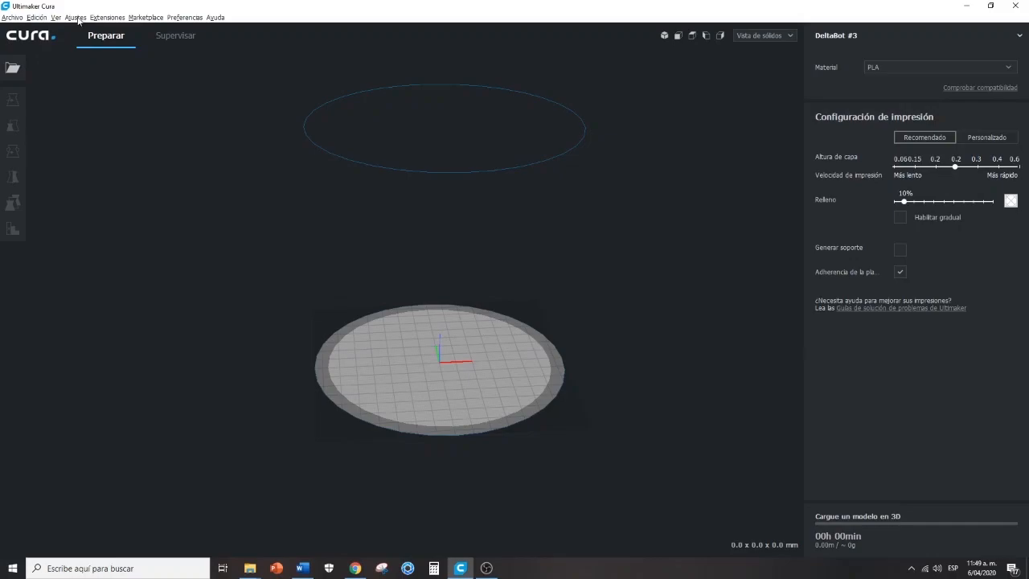
# Open the machine settings of the newly added DeltaBot printer and look through its extruder and printer settings.
pyautogui.click(76, 17)
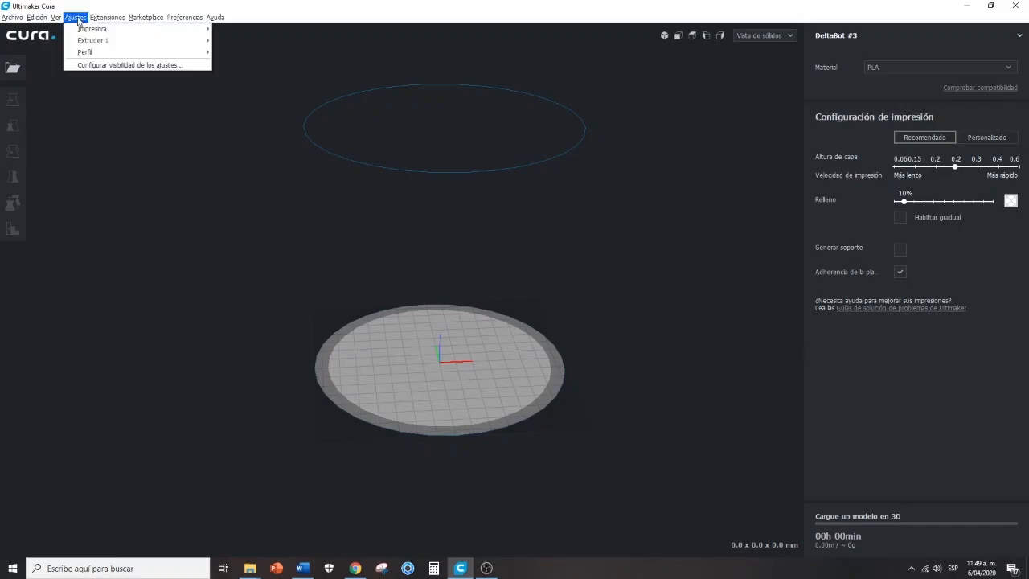
pyautogui.moveTo(210, 39)
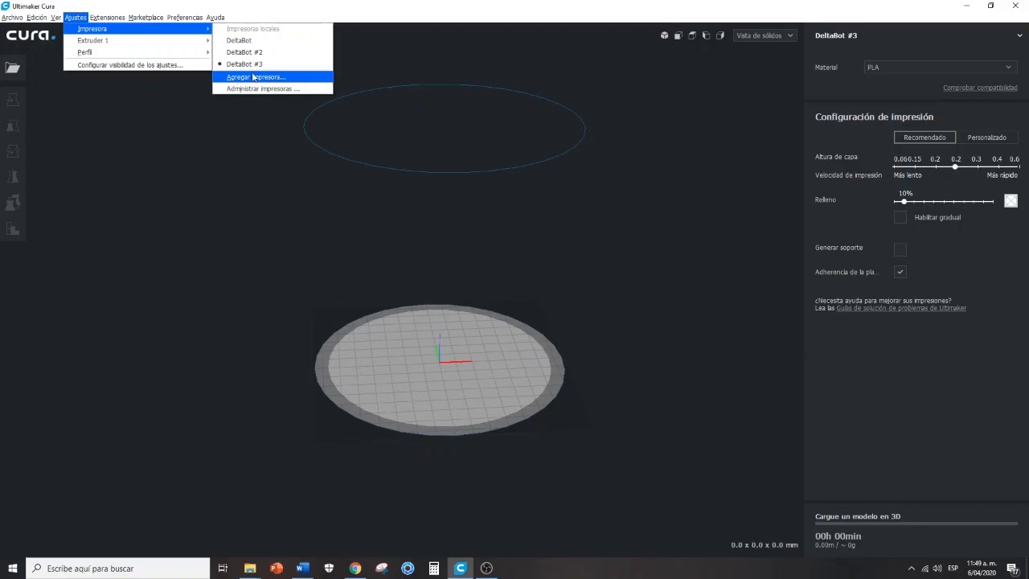
pyautogui.click(254, 89)
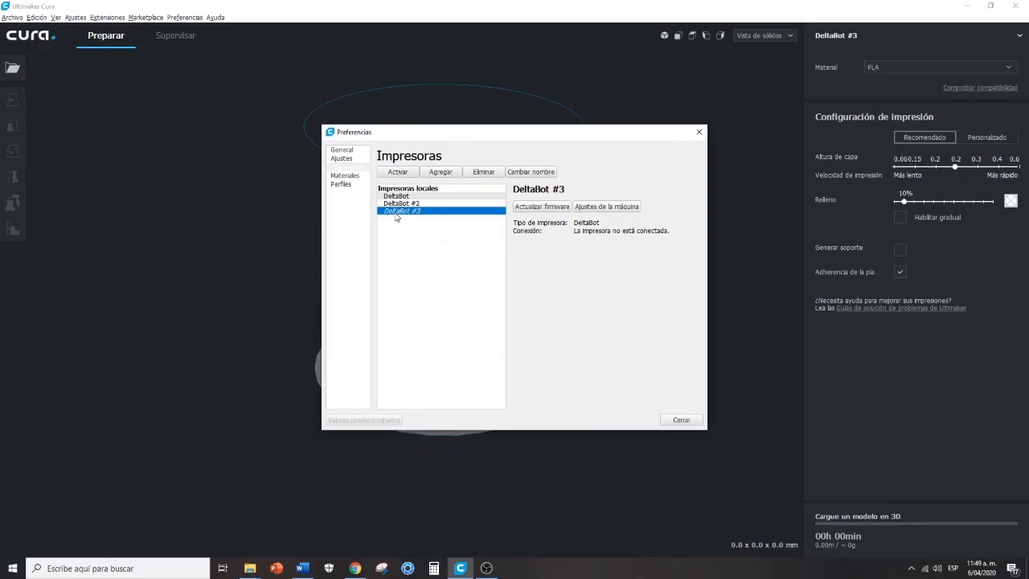
pyautogui.click(599, 208)
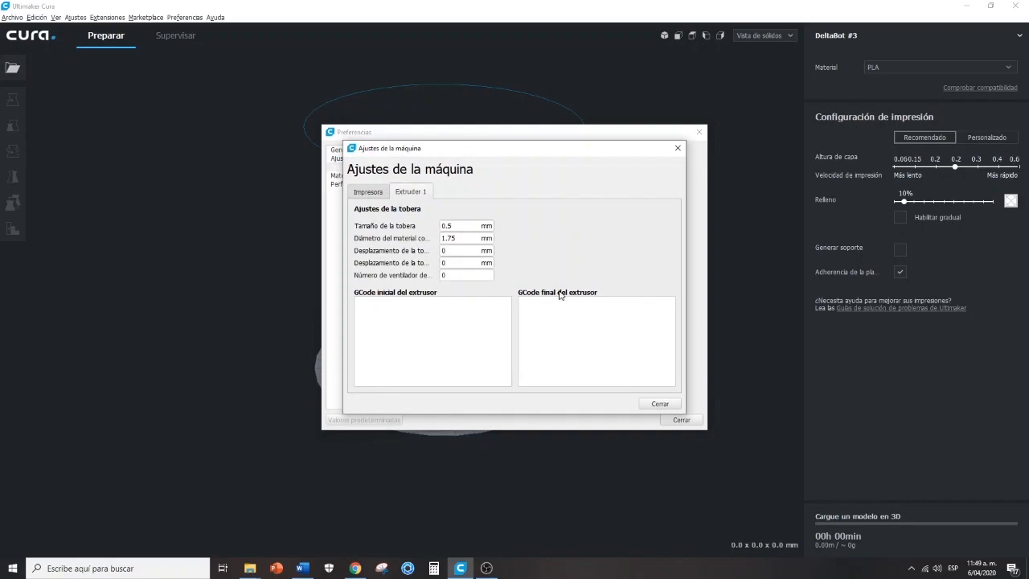
pyautogui.click(359, 189)
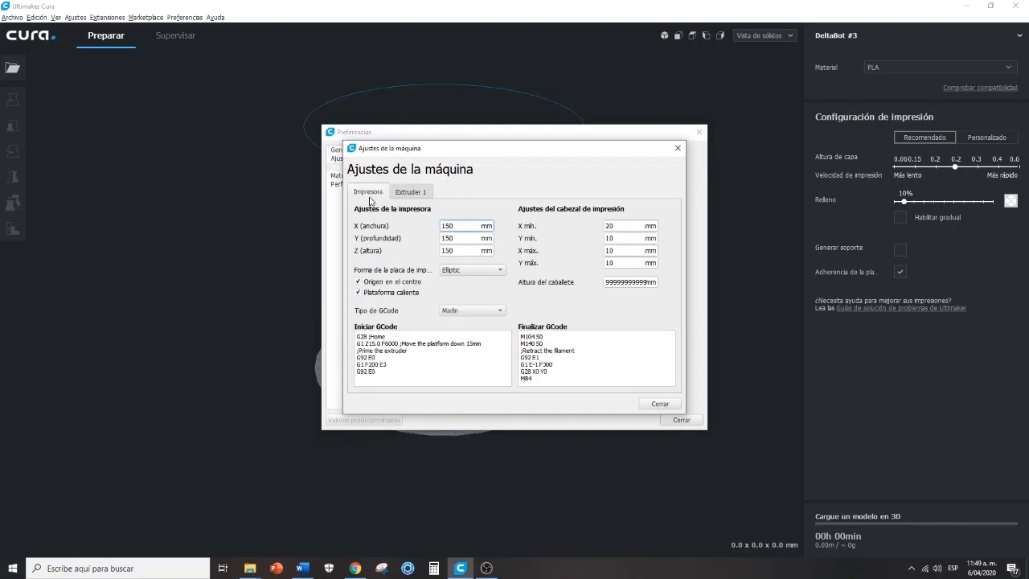
pyautogui.click(407, 196)
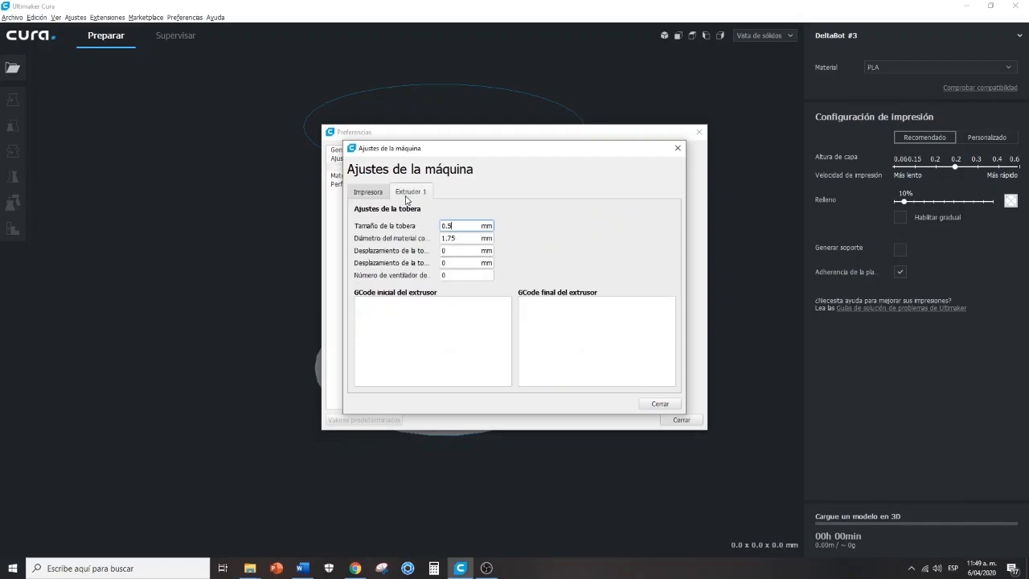
pyautogui.click(381, 199)
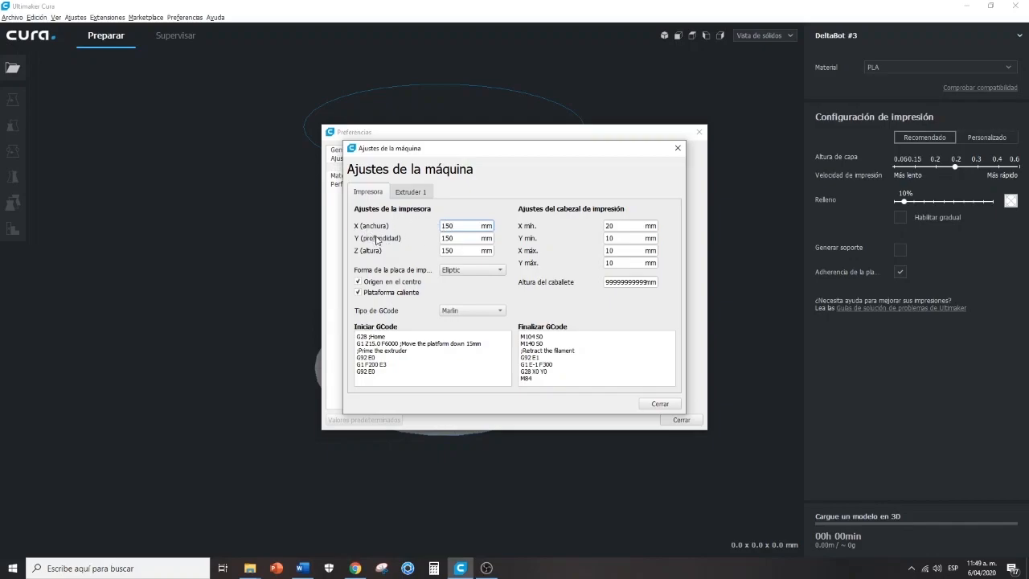
# Choose the Elliptic build plate shape and set the printer's width to 180 mm, depth to 180 mm and height to 300 mm.
pyautogui.click(464, 271)
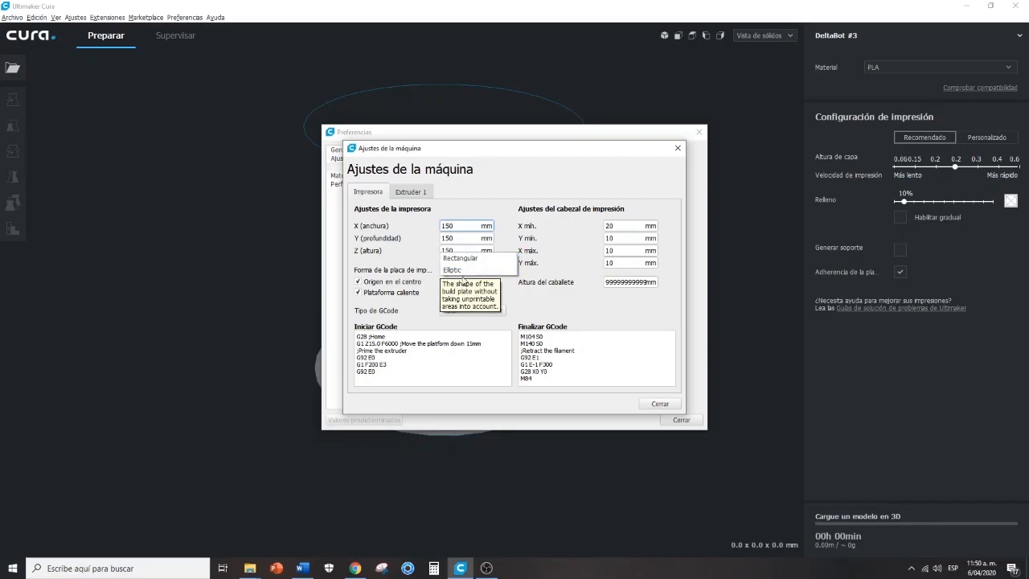
pyautogui.click(464, 275)
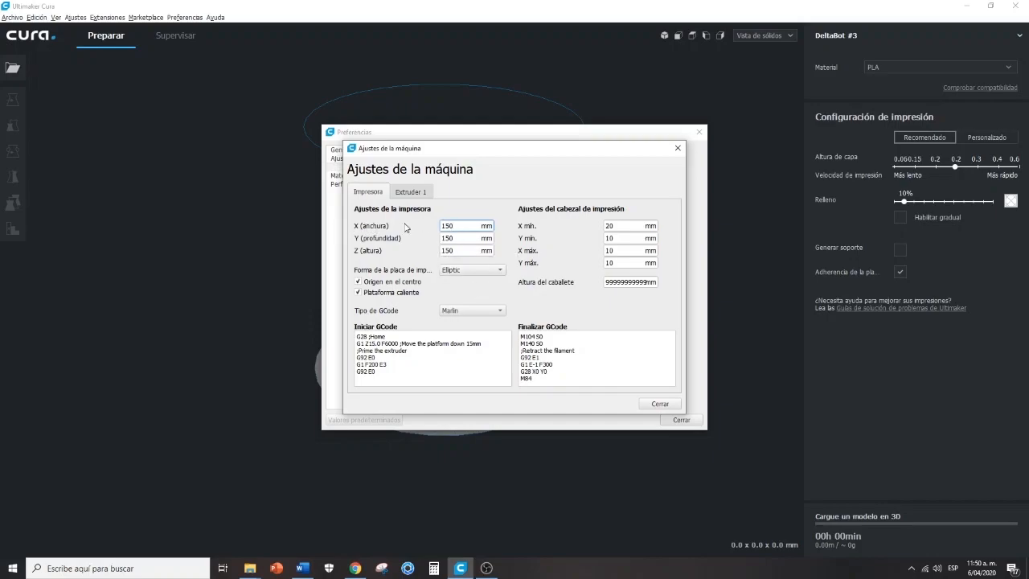
pyautogui.moveTo(460, 226); pyautogui.dragTo(442, 225)
pyautogui.write('18')
pyautogui.moveTo(455, 239); pyautogui.dragTo(441, 243)
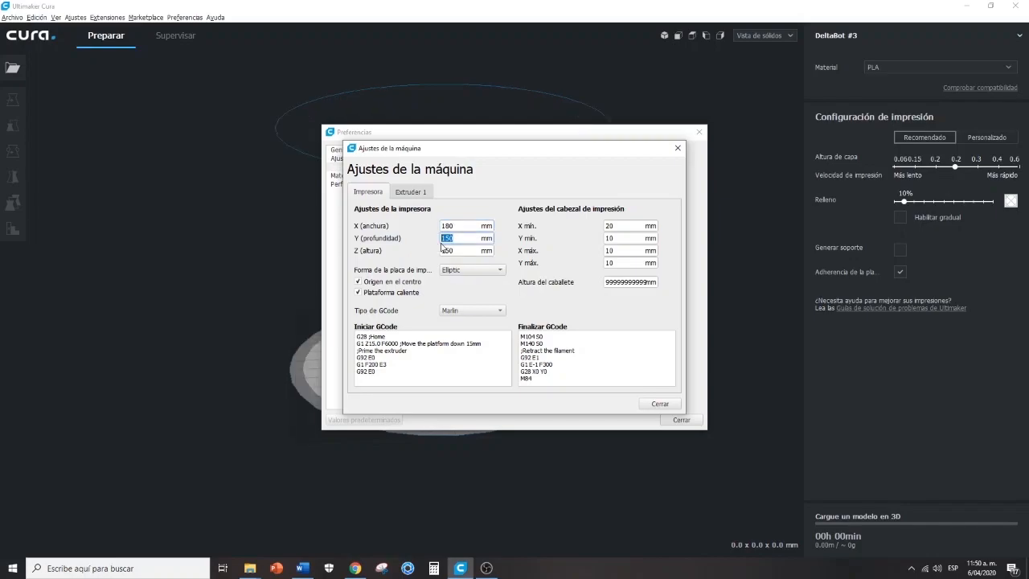
pyautogui.write('18')
pyautogui.moveTo(457, 252); pyautogui.dragTo(448, 254)
pyautogui.write('300')
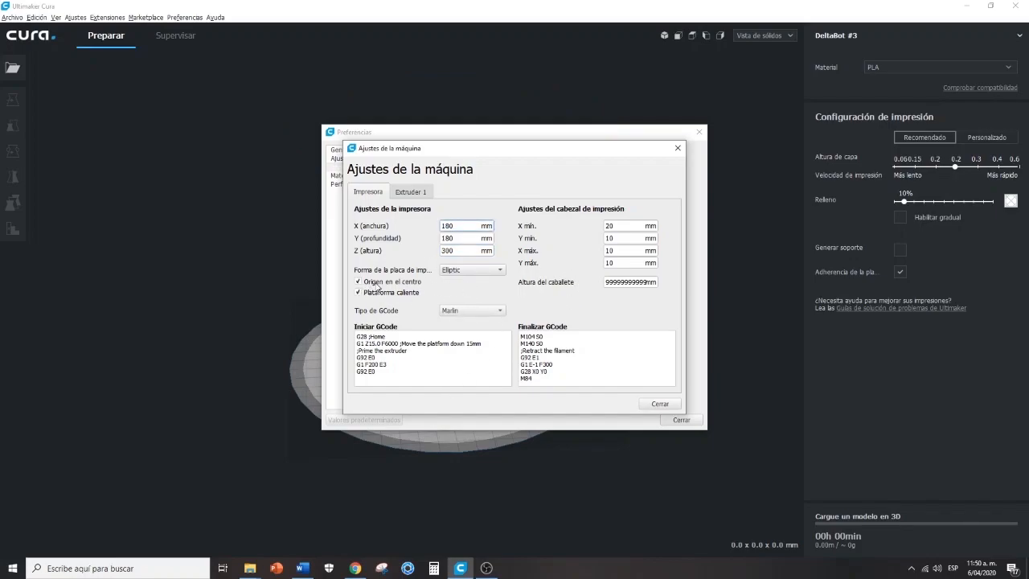
# Check the nozzle size and compatible material diameter of Extruder 1, and return to the printer settings.
pyautogui.moveTo(367, 288)
pyautogui.click(412, 195)
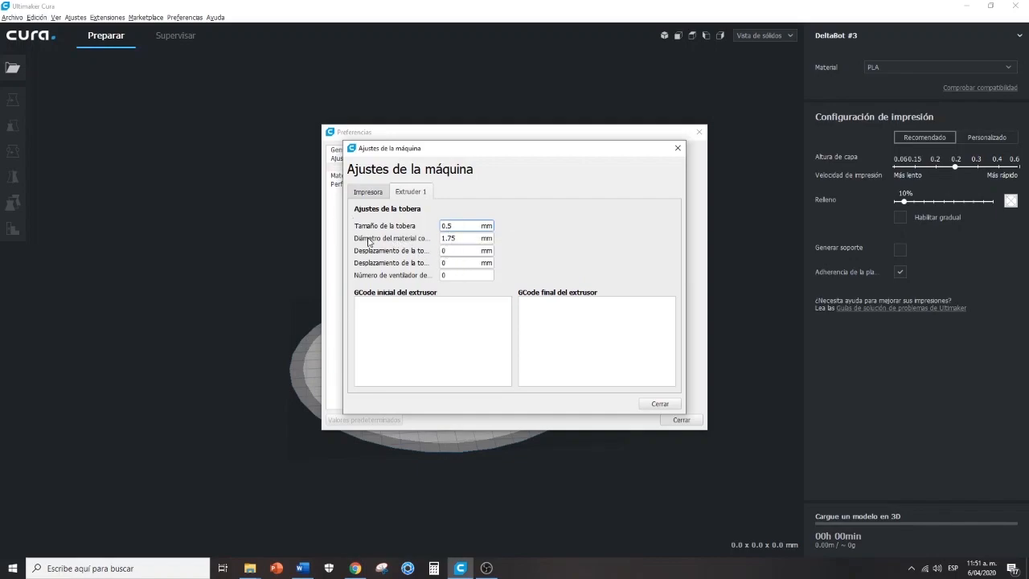
pyautogui.moveTo(414, 241)
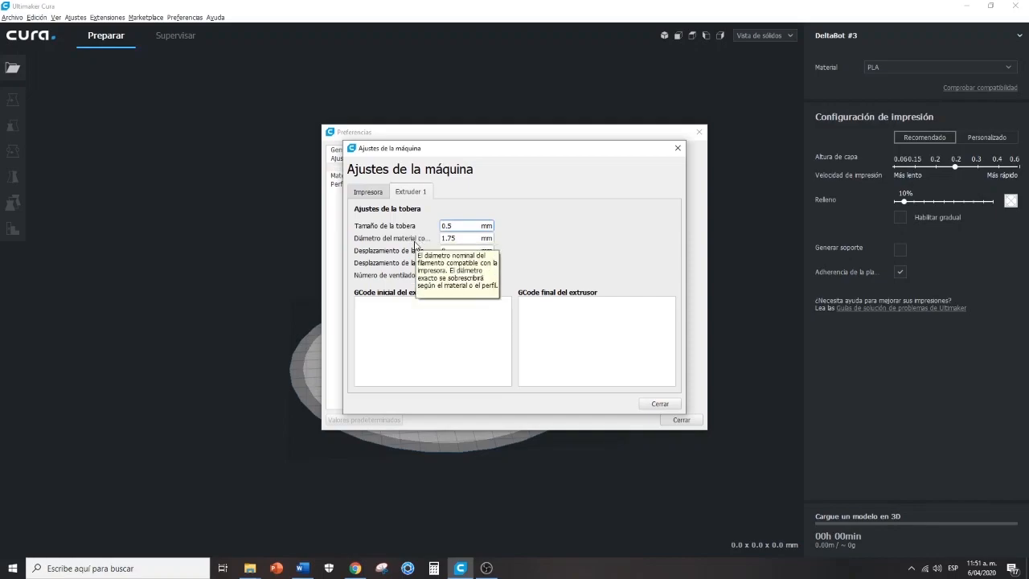
pyautogui.click(460, 236)
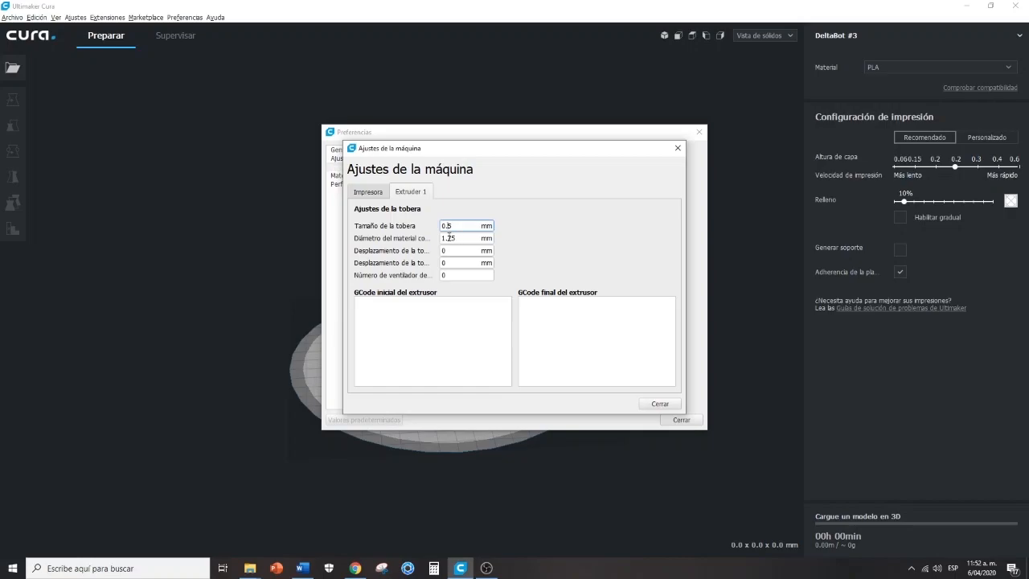
pyautogui.click(380, 193)
pyautogui.click(397, 193)
pyautogui.click(369, 192)
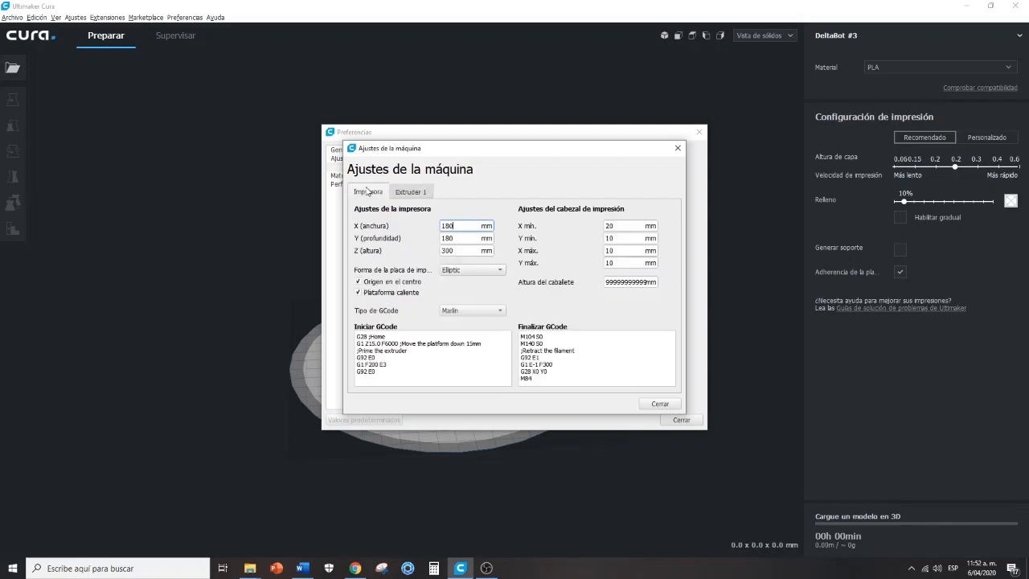
# Check the Extruder 1 settings, and close both the machine settings and the preferences.
pyautogui.click(413, 192)
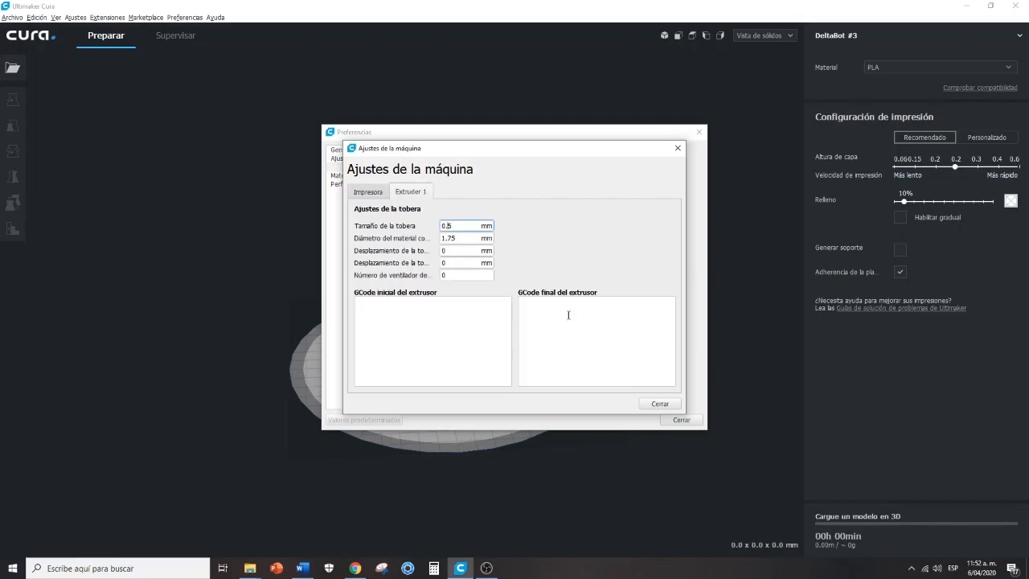
pyautogui.click(651, 403)
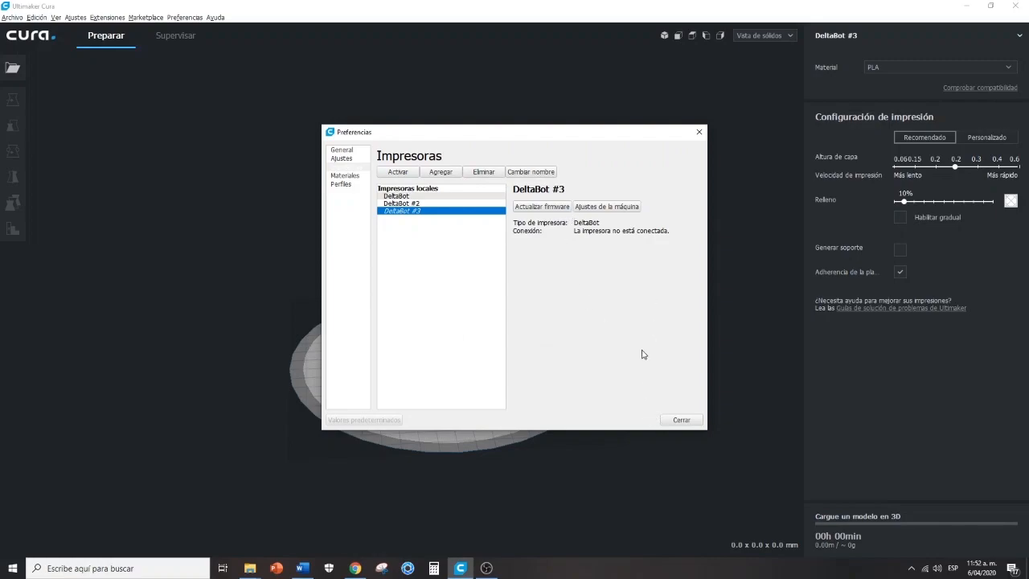
pyautogui.click(681, 419)
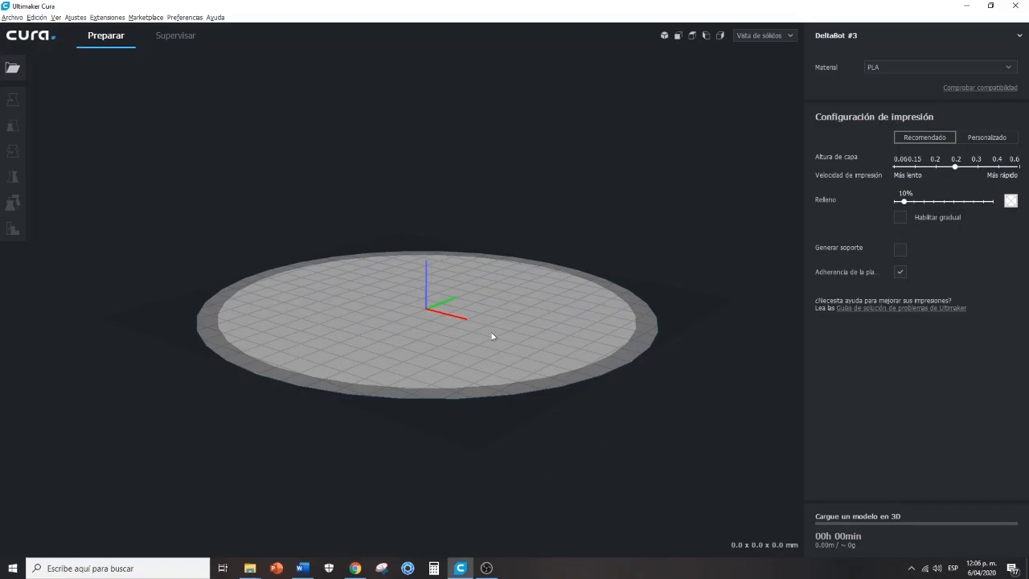
# Examine the empty elliptical build plate from different angles, distances and view positions.
pyautogui.moveTo(531, 313); pyautogui.dragTo(518, 350, button='right')
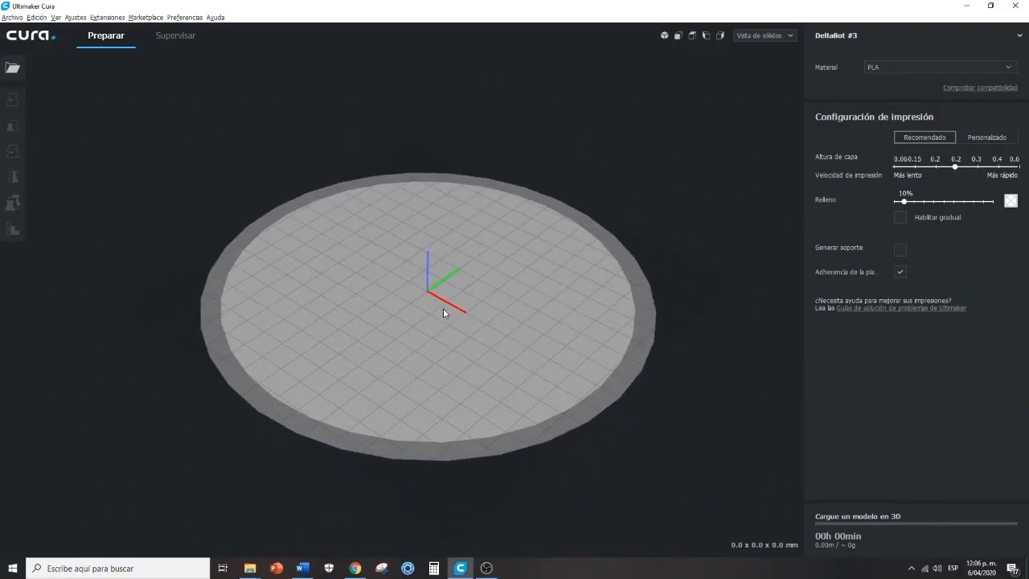
pyautogui.scroll(8, 443, 309)
pyautogui.scroll(-10, 443, 310)
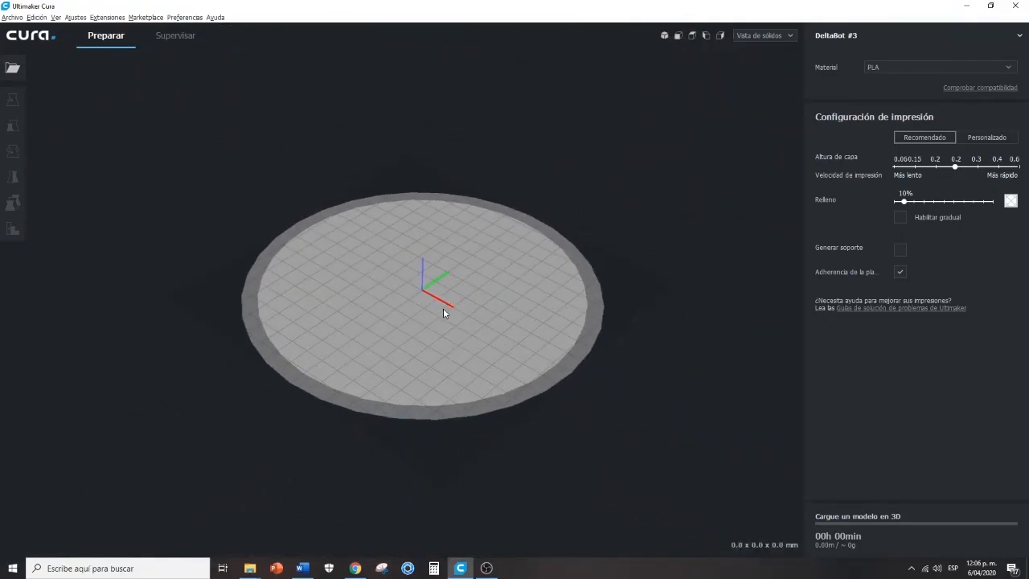
pyautogui.scroll(8, 443, 310)
pyautogui.scroll(-10, 443, 313)
pyautogui.scroll(6, 443, 313)
pyautogui.scroll(-4, 443, 312)
pyautogui.scroll(-1, 443, 313)
pyautogui.scroll(4, 443, 313)
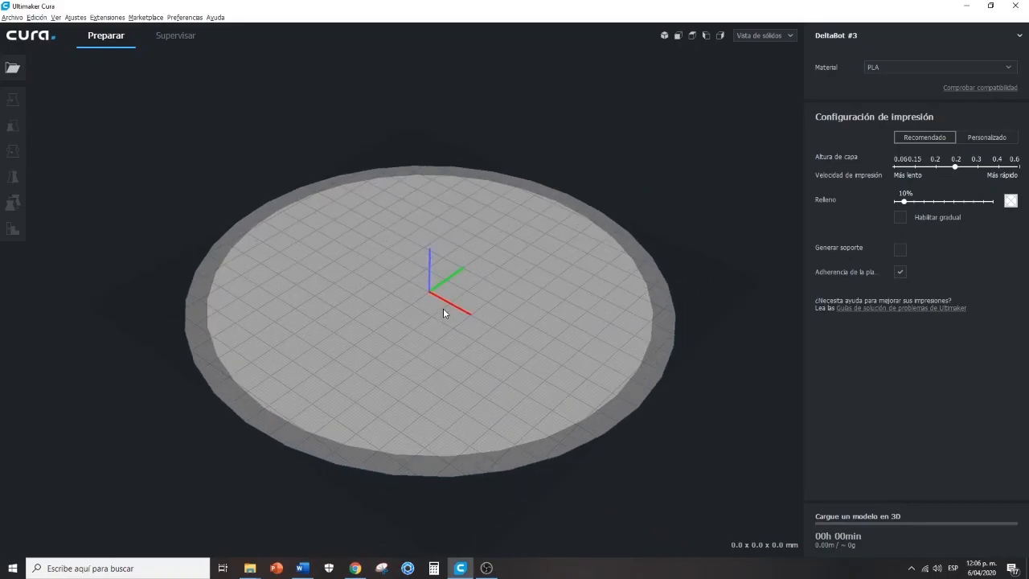
pyautogui.scroll(-2, 443, 312)
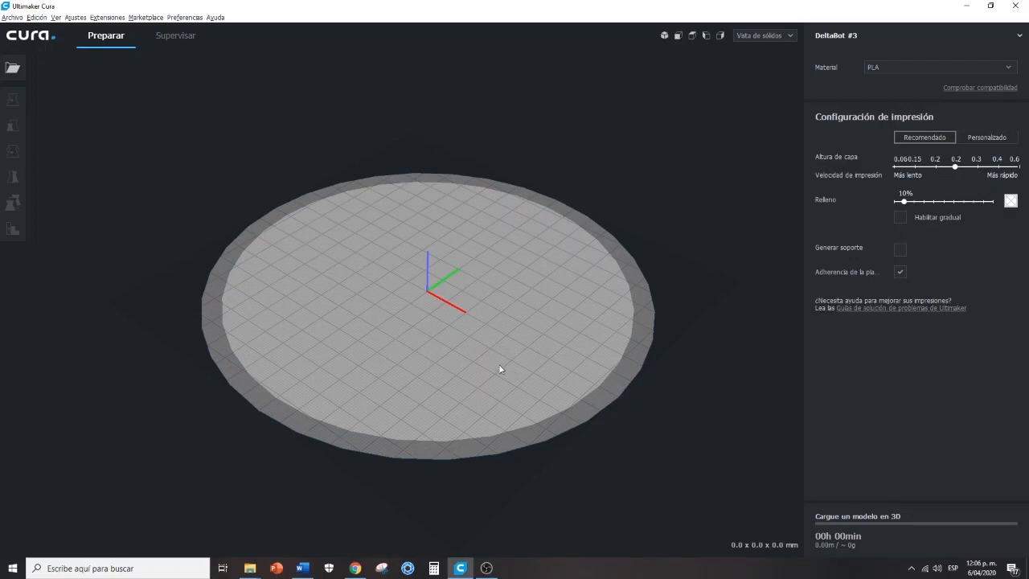
pyautogui.moveTo(466, 347); pyautogui.dragTo(667, 379, button='middle')
pyautogui.moveTo(580, 399); pyautogui.dragTo(464, 346, button='middle')
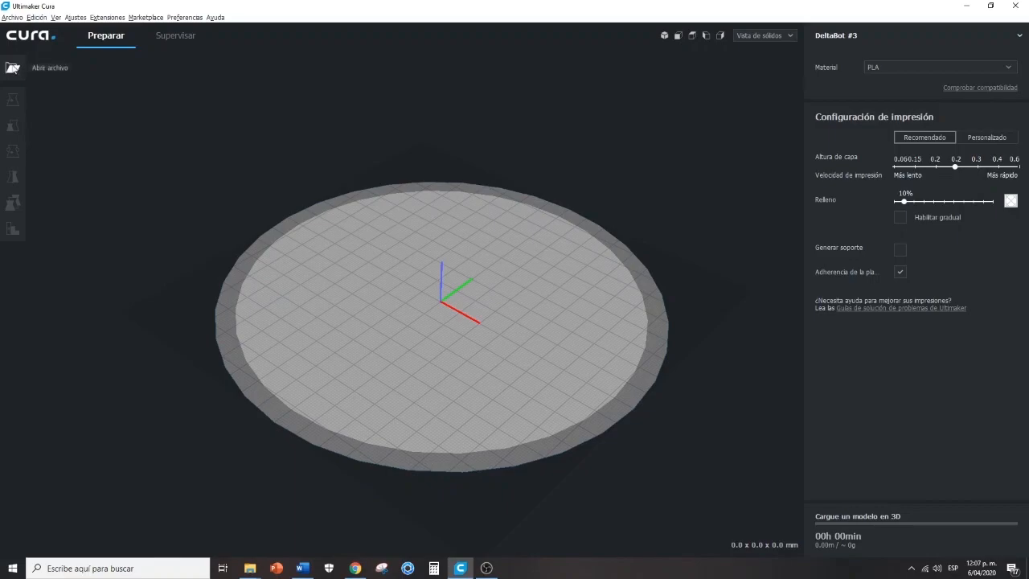
# Load the model file Bulbasaur_Planter - Default.stl from the Impresiones 3D folder onto the build plate.
pyautogui.click(13, 68)
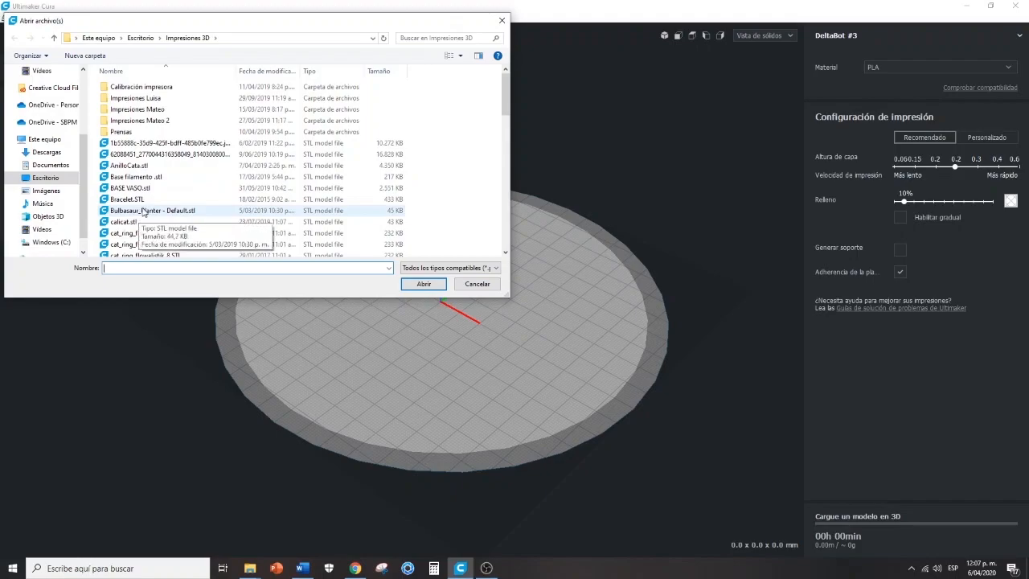
pyautogui.click(143, 211)
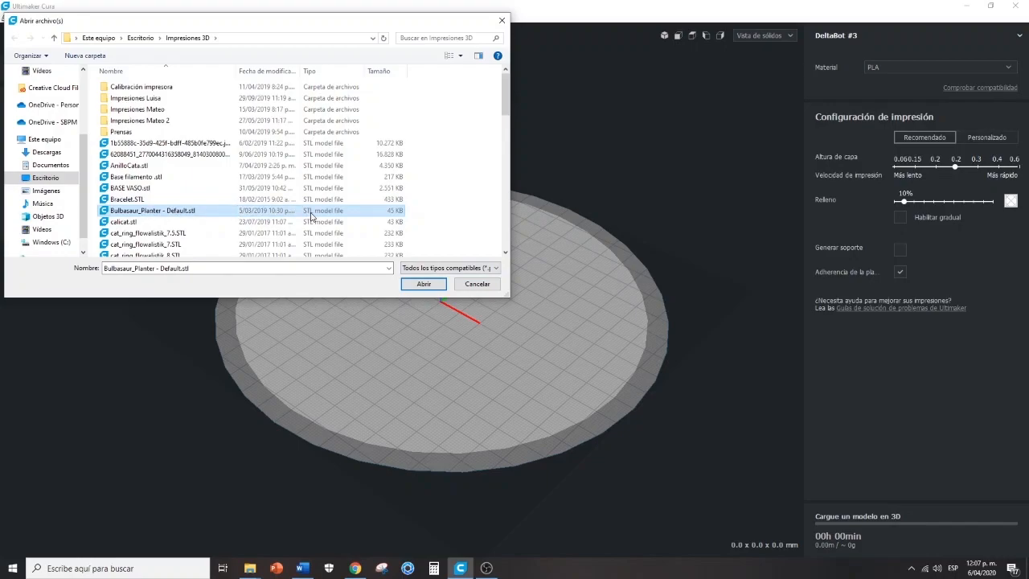
pyautogui.click(423, 285)
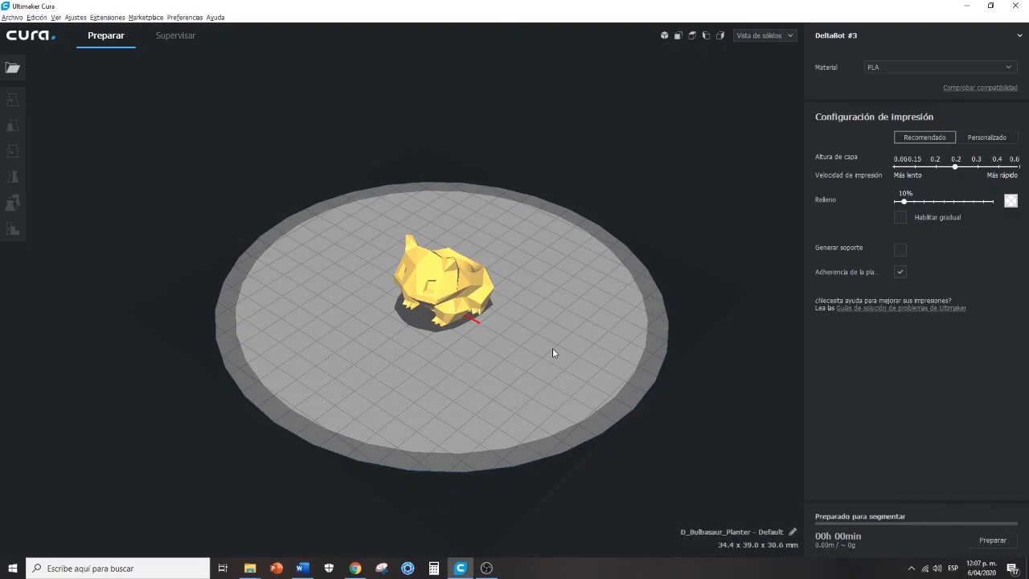
# Select the Bulbasaur planter and look through the Move, Scale, Rotate and Mirror tools.
pyautogui.click(480, 307)
pyautogui.moveTo(546, 394); pyautogui.dragTo(451, 322, button='right')
pyautogui.click(12, 99)
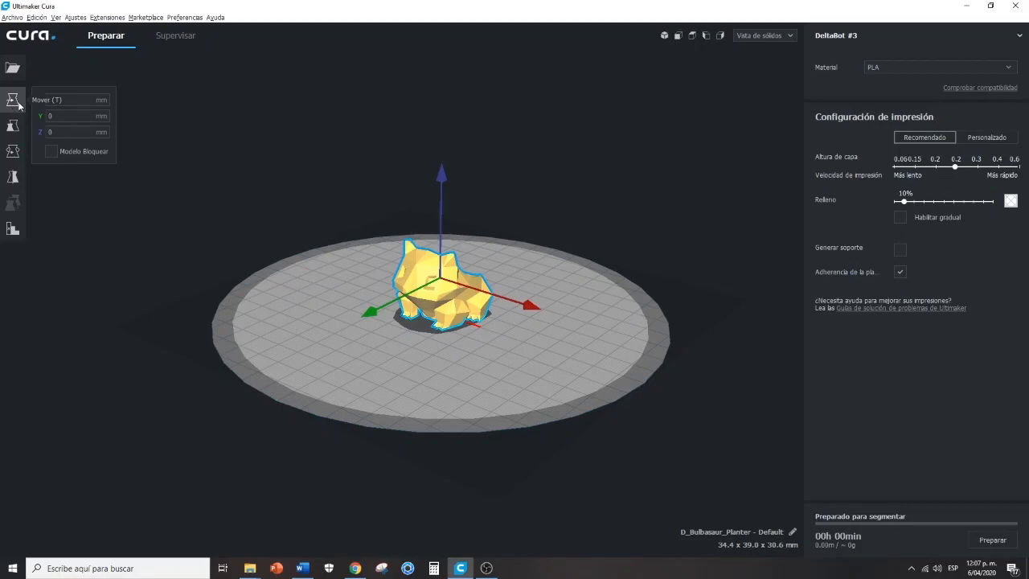
pyautogui.click(12, 125)
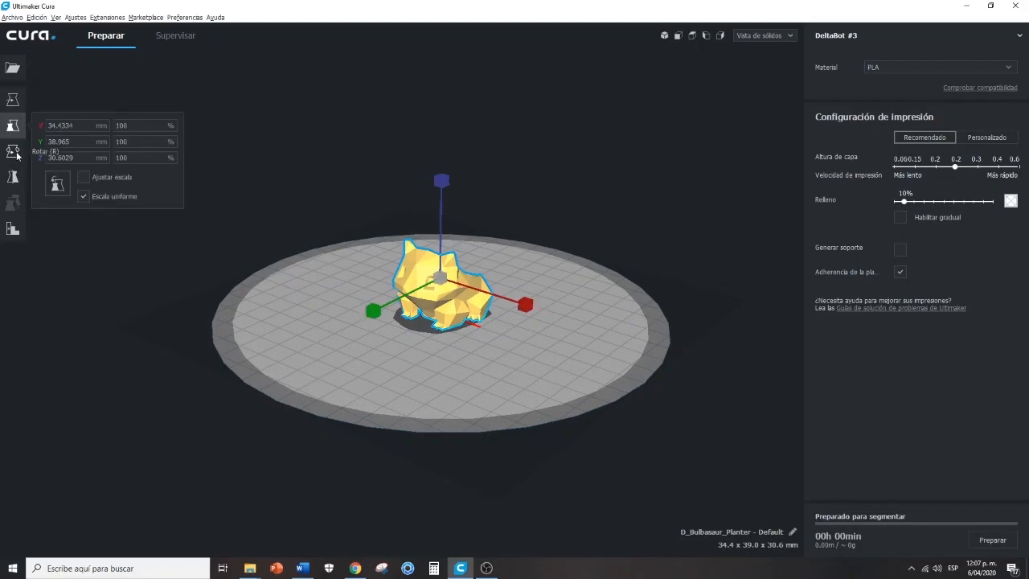
pyautogui.click(13, 151)
pyautogui.click(14, 178)
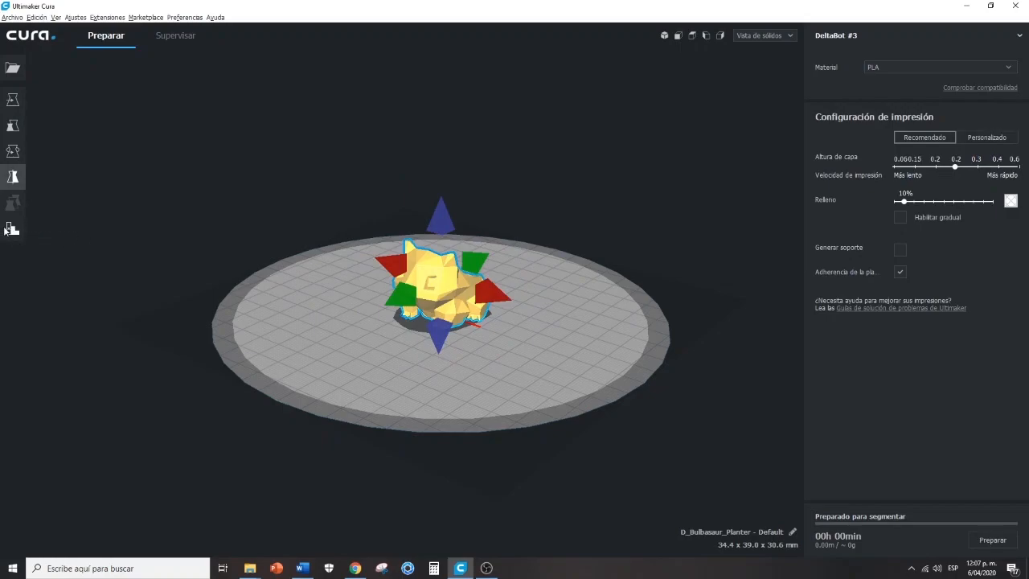
pyautogui.click(14, 100)
pyautogui.click(13, 125)
pyautogui.click(13, 151)
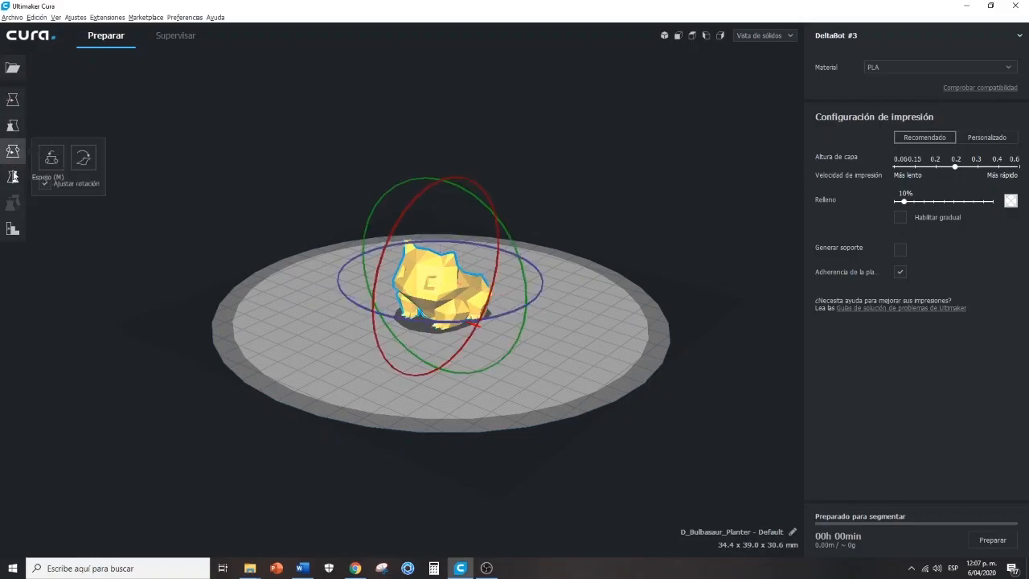
pyautogui.click(14, 177)
pyautogui.click(201, 152)
pyautogui.moveTo(500, 276); pyautogui.dragTo(491, 322, button='right')
pyautogui.click(491, 322)
pyautogui.moveTo(395, 391); pyautogui.dragTo(476, 405, button='right')
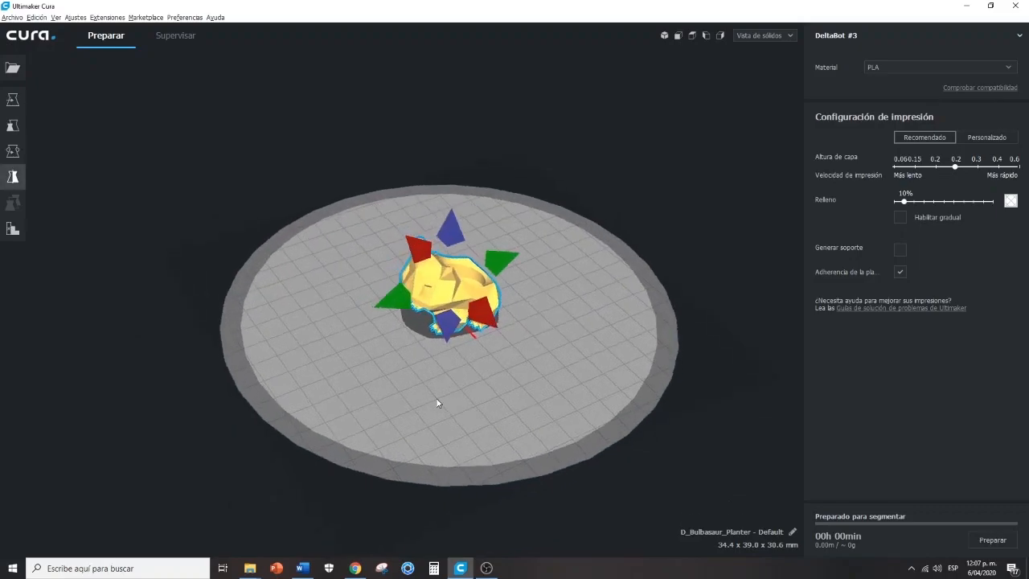
# Activate the Move tool for the planter and set its X position to 20 mm.
pyautogui.click(12, 100)
pyautogui.moveTo(467, 342); pyautogui.dragTo(517, 365, button='right')
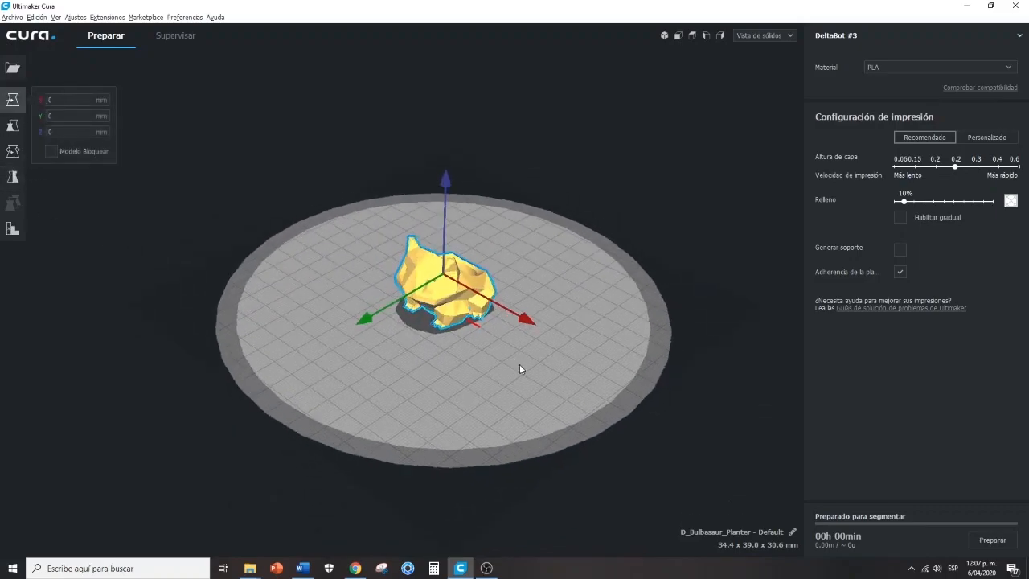
pyautogui.click(507, 377)
pyautogui.click(453, 291)
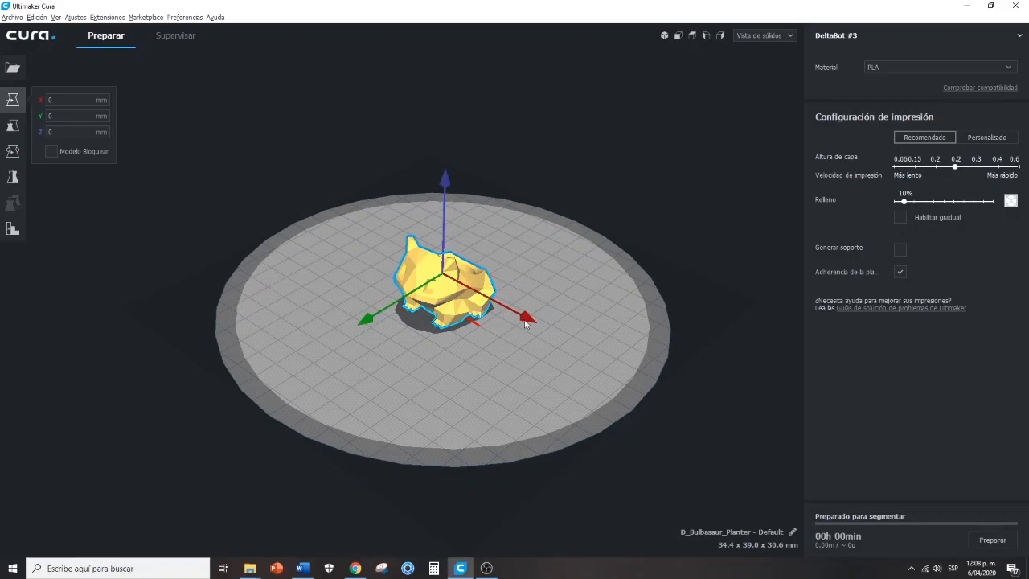
pyautogui.click(478, 400)
pyautogui.moveTo(432, 353); pyautogui.dragTo(458, 405, button='right')
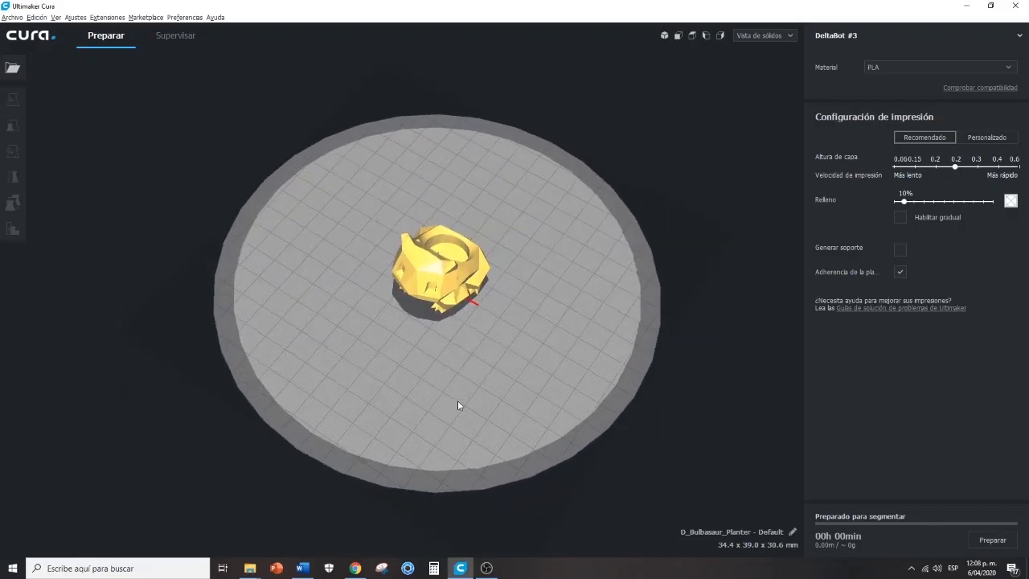
pyautogui.click(435, 289)
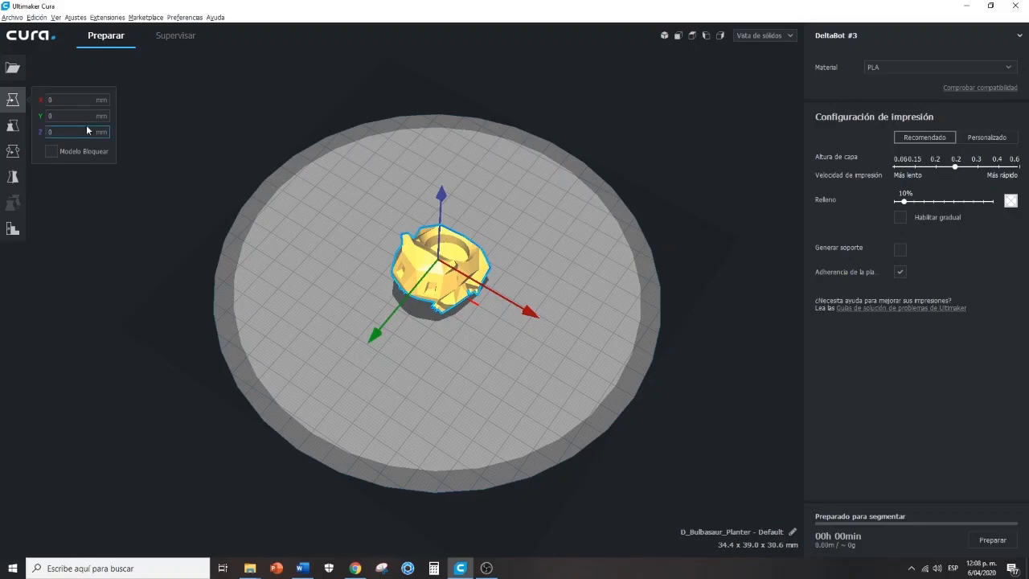
pyautogui.doubleClick(50, 99)
pyautogui.press('Return')
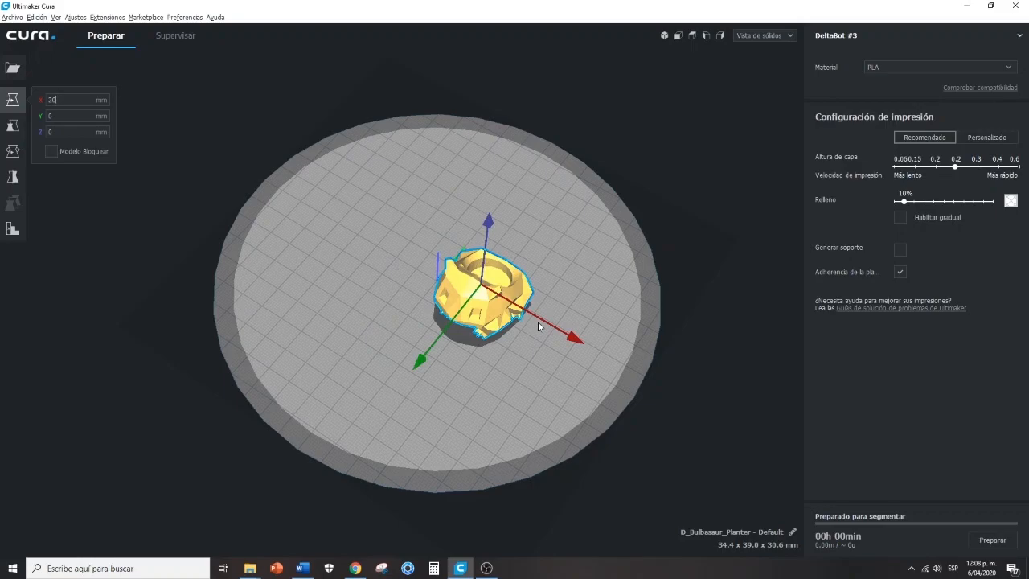
# Set the planter's X position to -20 mm, and return it to 0 mm.
pyautogui.moveTo(61, 100); pyautogui.dragTo(35, 97)
pyautogui.write('-20')
pyautogui.press('Return')
pyautogui.click(59, 101)
pyautogui.doubleClick(62, 102)
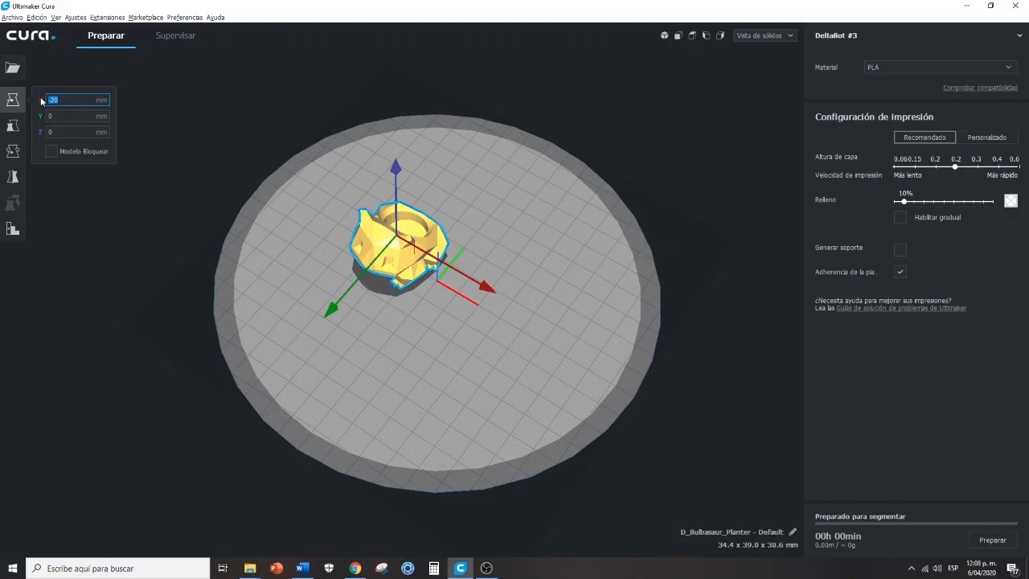
pyautogui.write('0')
pyautogui.press('Return')
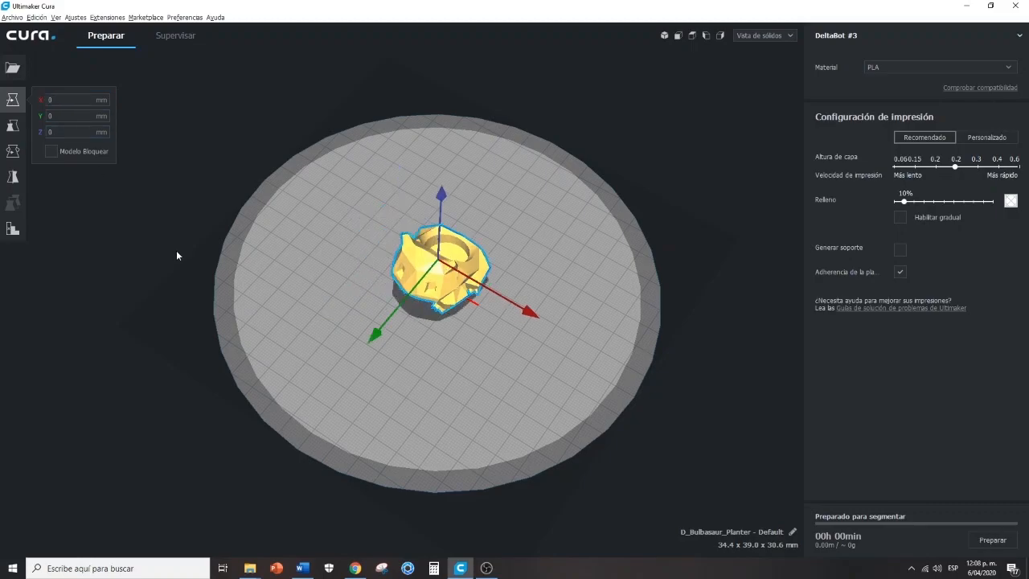
# Move the planter freehand to about X 2.6 mm and Y 43.7 mm, and pull it back to about Y 3.2 mm.
pyautogui.moveTo(476, 387); pyautogui.dragTo(546, 325, button='right')
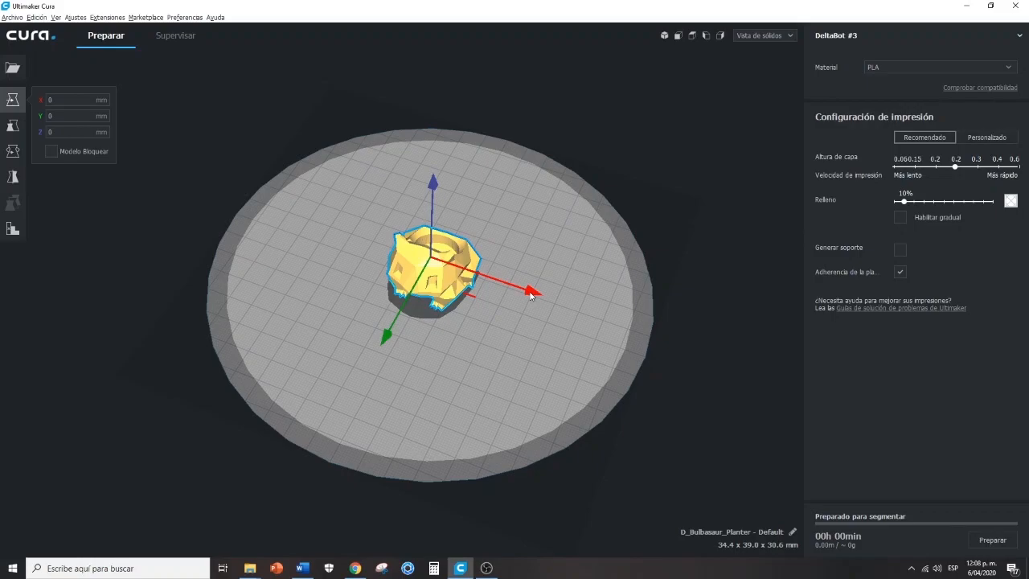
pyautogui.moveTo(531, 296)
pyautogui.mouseDown()
pyautogui.moveTo(631, 340)
pyautogui.moveTo(431, 275)
pyautogui.moveTo(492, 285)
pyautogui.moveTo(648, 382)
pyautogui.moveTo(585, 360)
pyautogui.moveTo(532, 299)
pyautogui.mouseUp()
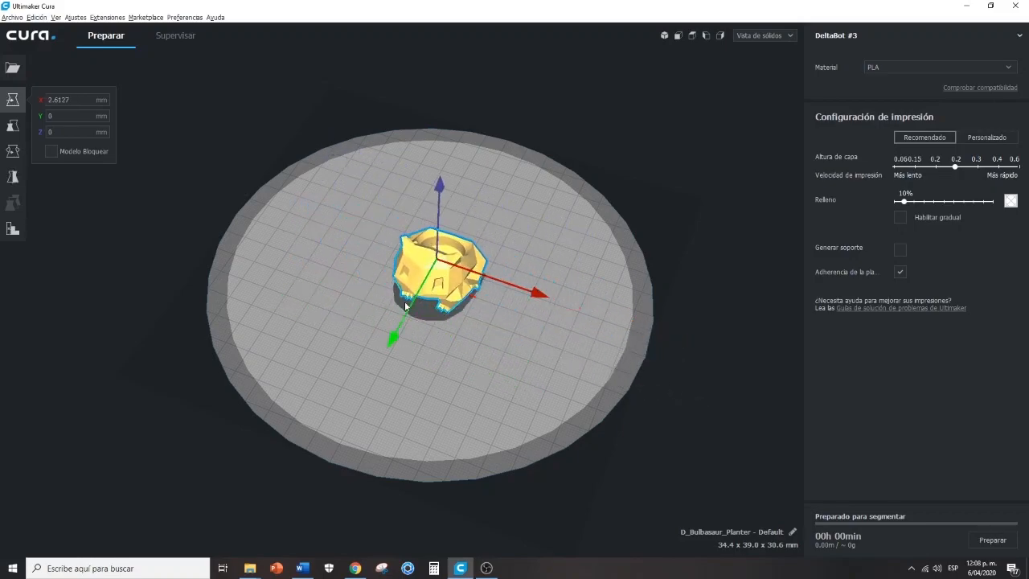
pyautogui.moveTo(394, 339); pyautogui.dragTo(342, 434)
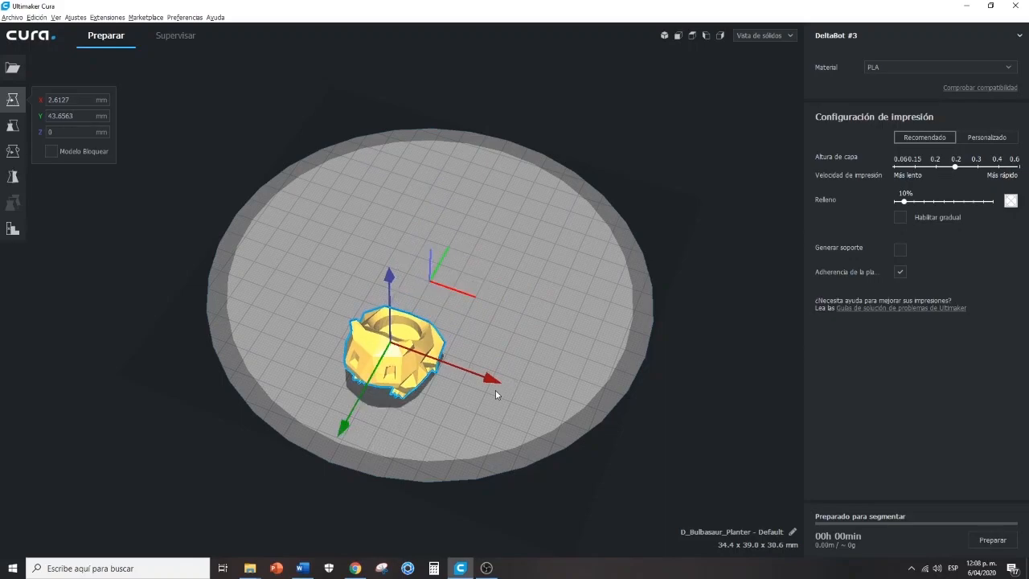
pyautogui.click(496, 386)
pyautogui.click(371, 389)
pyautogui.moveTo(344, 433); pyautogui.dragTo(389, 345)
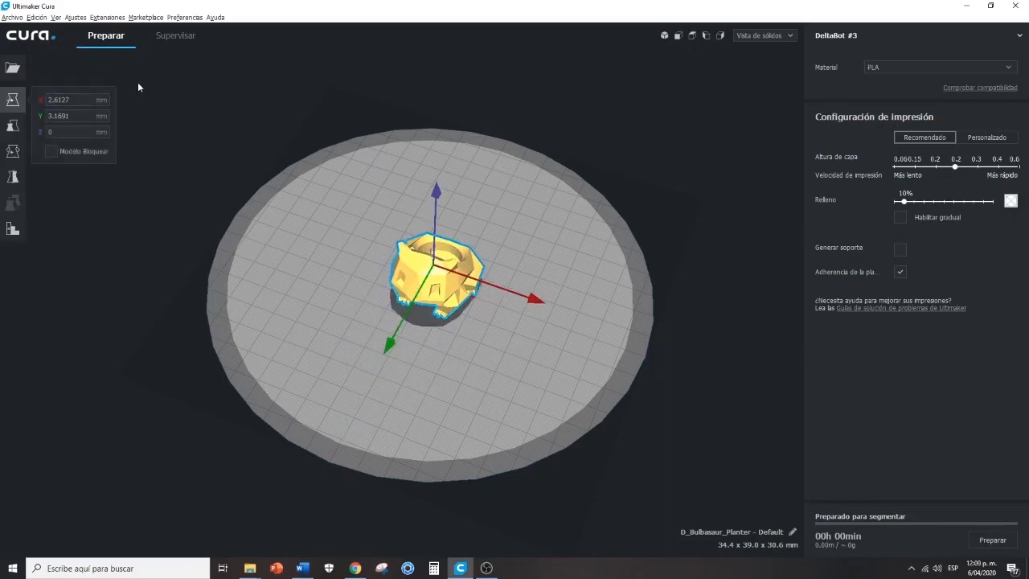
# Center the planter on the build plate by setting its X and Y positions to 0 mm.
pyautogui.hotkey('ctrl', 'a')
pyautogui.write('0')
pyautogui.press('Tab')
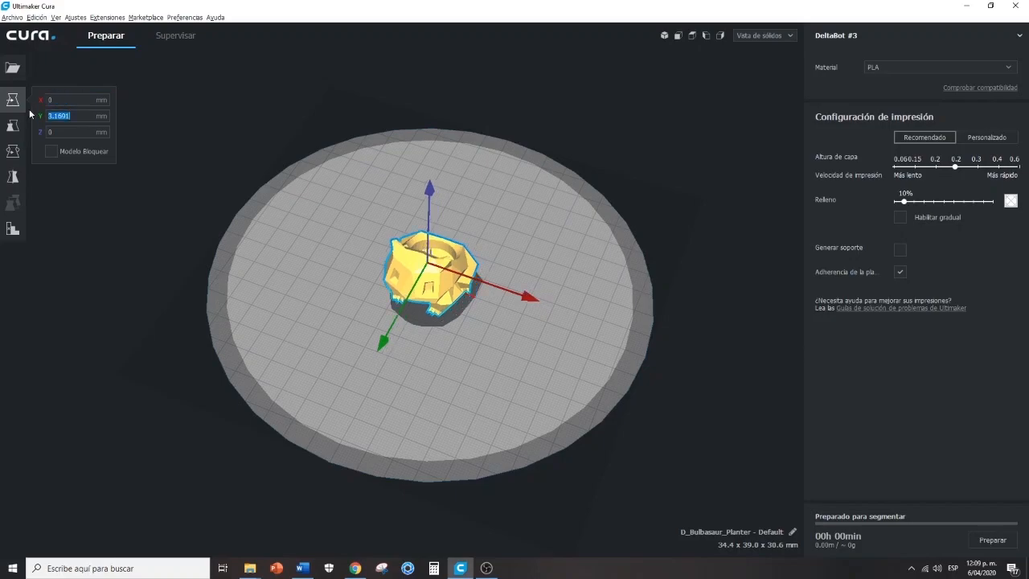
pyautogui.write('0')
pyautogui.press('Tab')
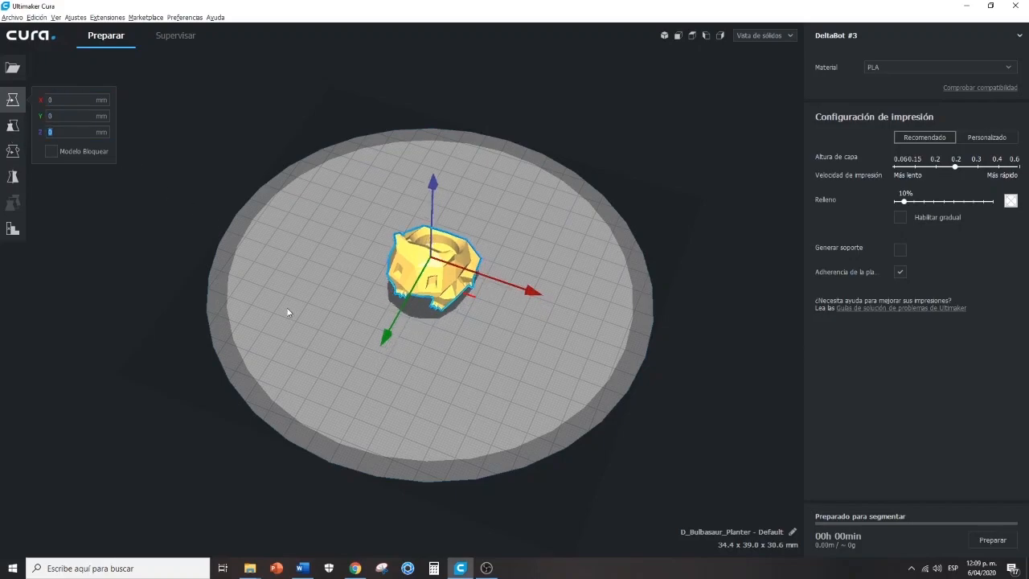
# Try to lift the planter above the build plate along the Z axis.
pyautogui.click(405, 371)
pyautogui.moveTo(405, 372); pyautogui.dragTo(455, 299, button='right')
pyautogui.click(455, 299)
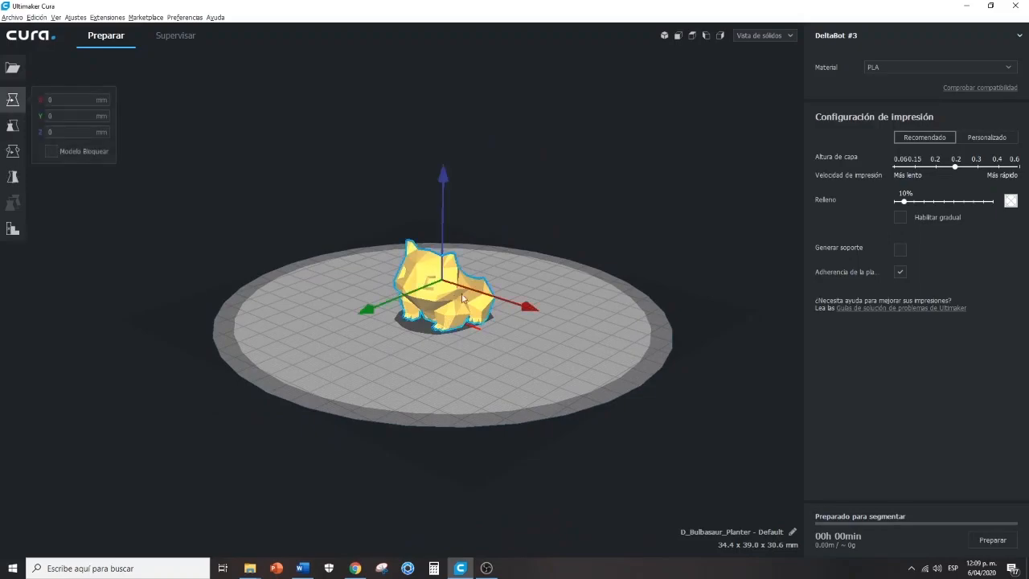
pyautogui.moveTo(449, 178); pyautogui.dragTo(468, 66)
pyautogui.moveTo(444, 193); pyautogui.dragTo(454, 80)
pyautogui.moveTo(443, 177); pyautogui.dragTo(456, 79)
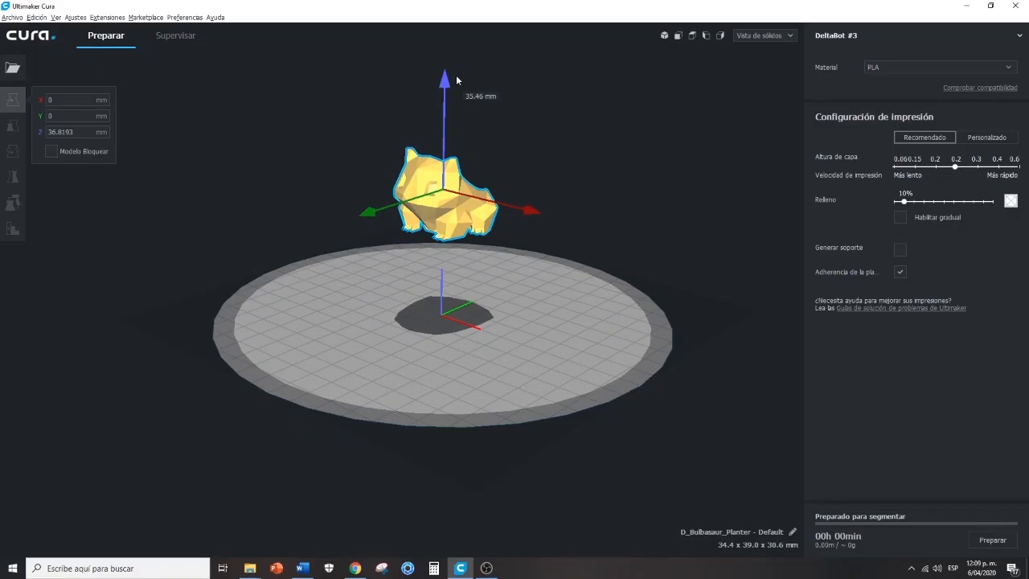
pyautogui.moveTo(456, 80); pyautogui.dragTo(456, 80)
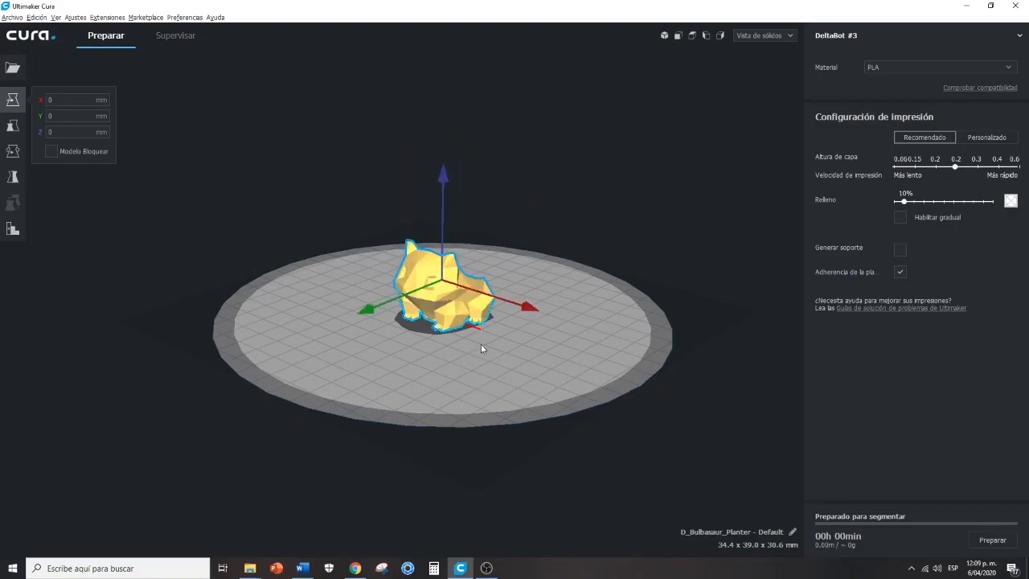
pyautogui.moveTo(443, 187); pyautogui.dragTo(458, 80)
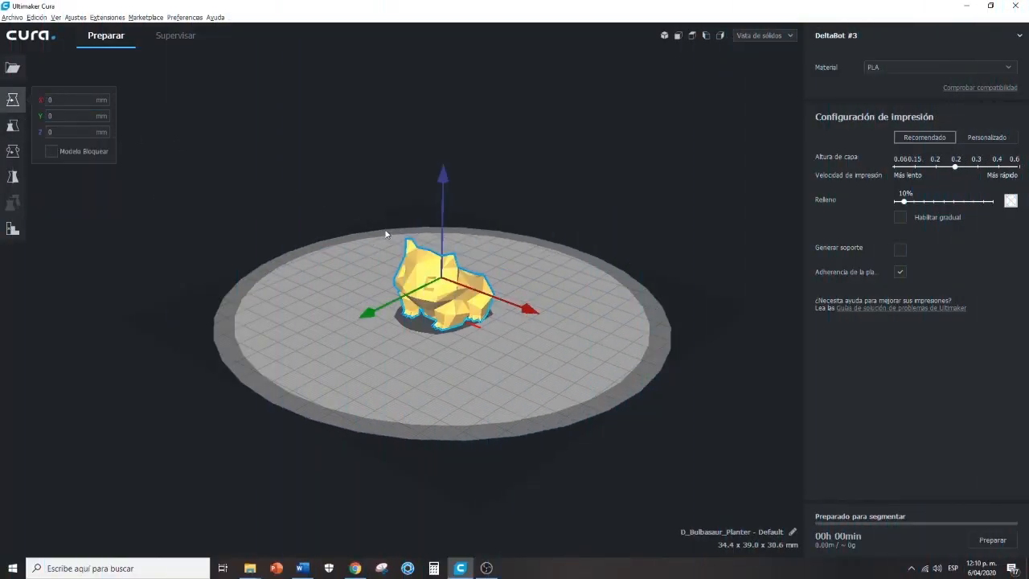
# Scale the planter uniformly to a Z height of 100 mm.
pyautogui.click(11, 126)
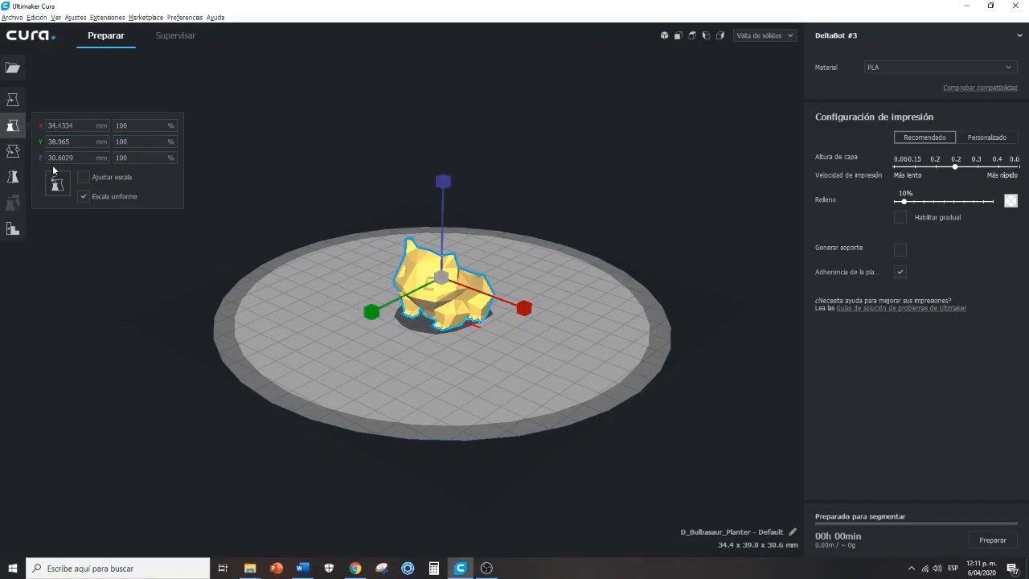
pyautogui.click(78, 157)
pyautogui.moveTo(77, 158); pyautogui.dragTo(47, 158)
pyautogui.write('100')
pyautogui.press('Return')
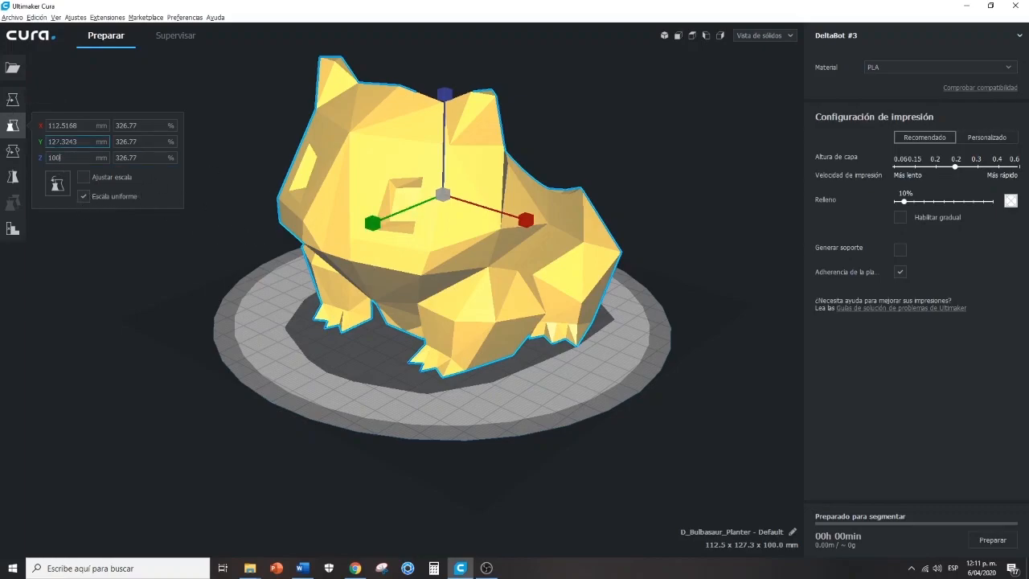
# Set the planter's uniform scale back to 100 %.
pyautogui.scroll(2, 439, 354)
pyautogui.scroll(-2, 492, 344)
pyautogui.moveTo(535, 386); pyautogui.dragTo(567, 394, button='right')
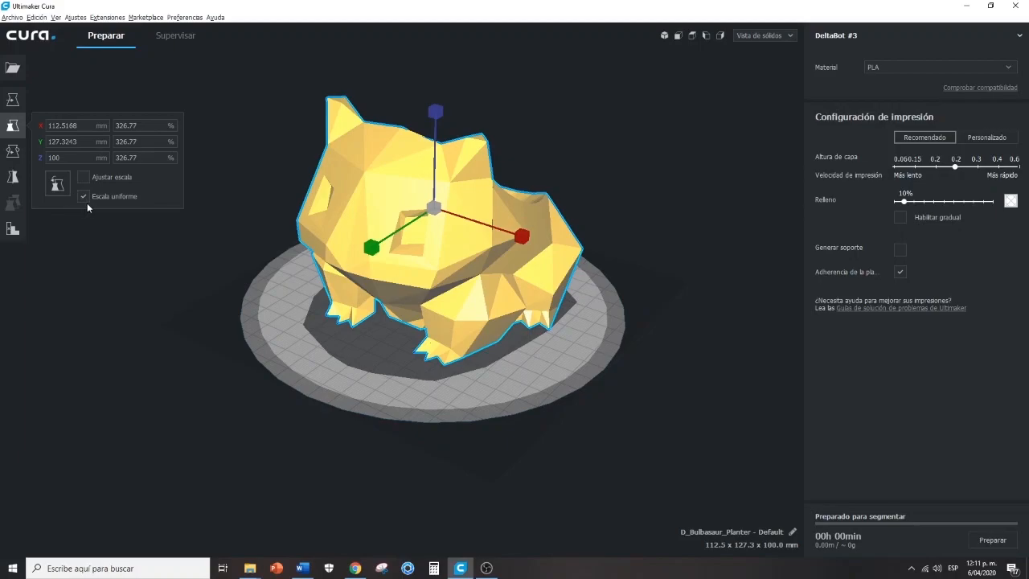
pyautogui.click(69, 158)
pyautogui.press('Tab')
pyautogui.write('100')
pyautogui.press('Return')
pyautogui.click(202, 312)
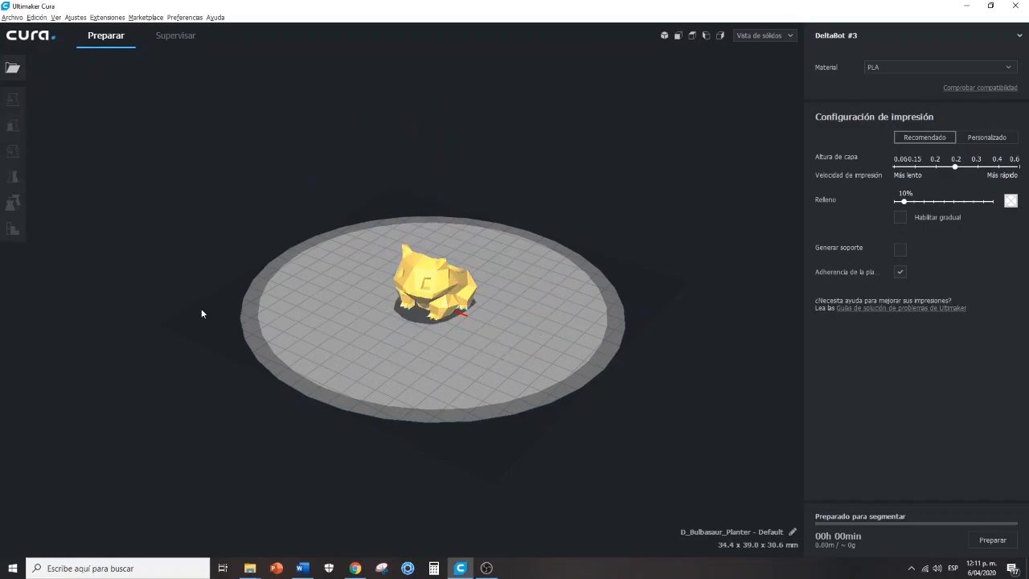
# Turn off uniform scaling and stretch only the planter's Z height to 100 mm.
pyautogui.click(458, 251)
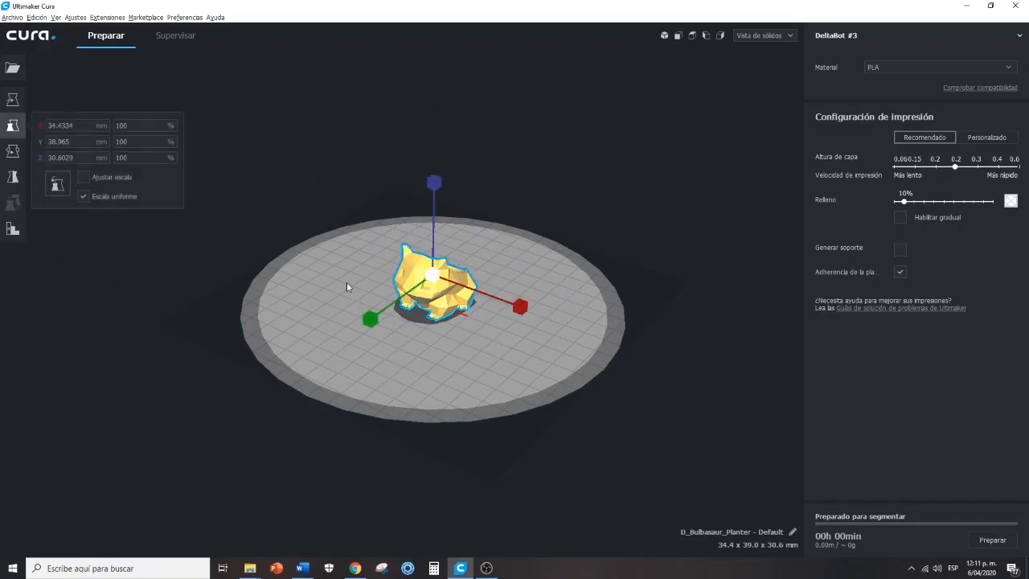
pyautogui.click(84, 196)
pyautogui.doubleClick(72, 157)
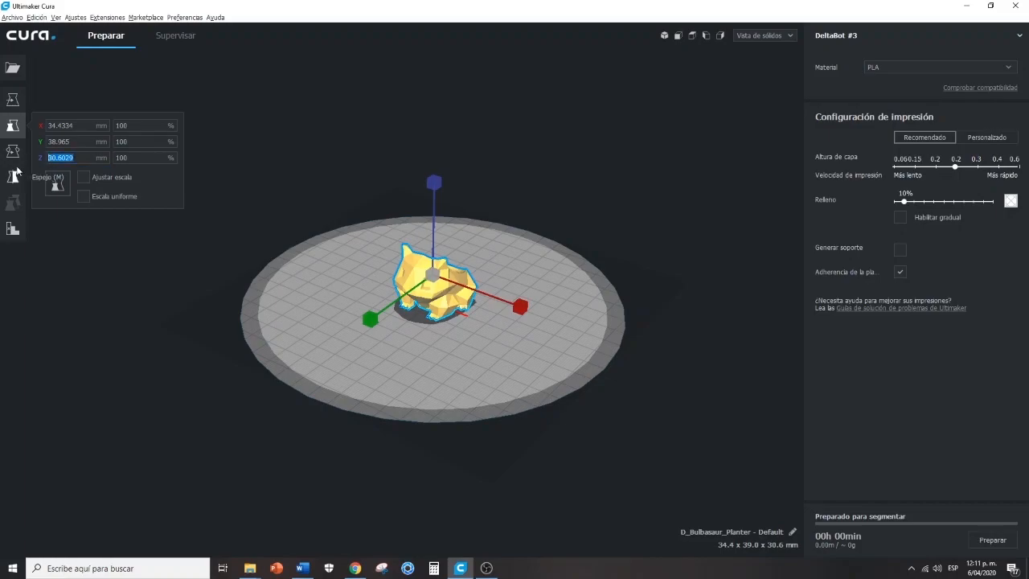
pyautogui.write('100')
pyautogui.press('Return')
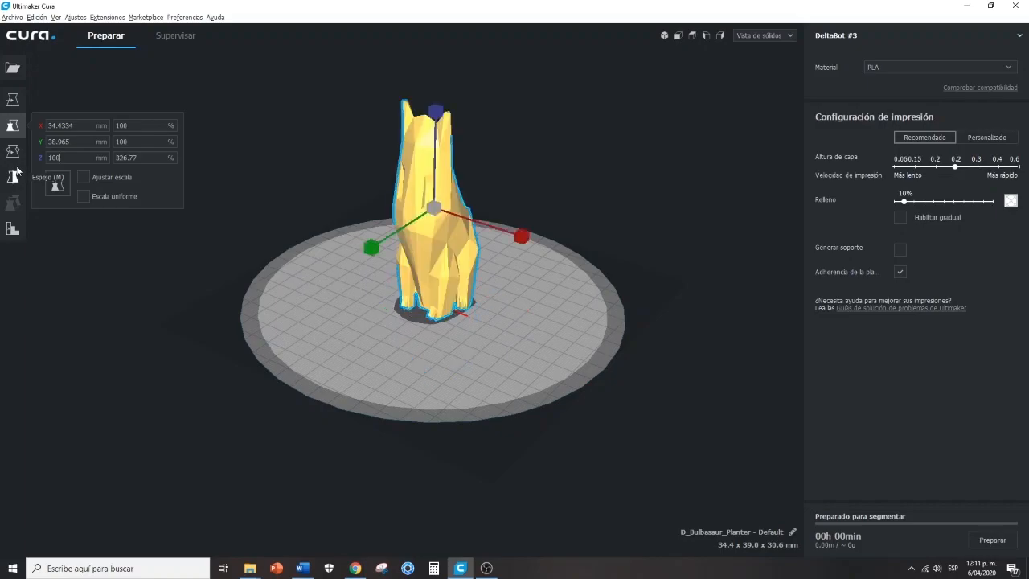
pyautogui.click(488, 351)
pyautogui.moveTo(501, 352); pyautogui.dragTo(440, 367, button='right')
pyautogui.click(451, 230)
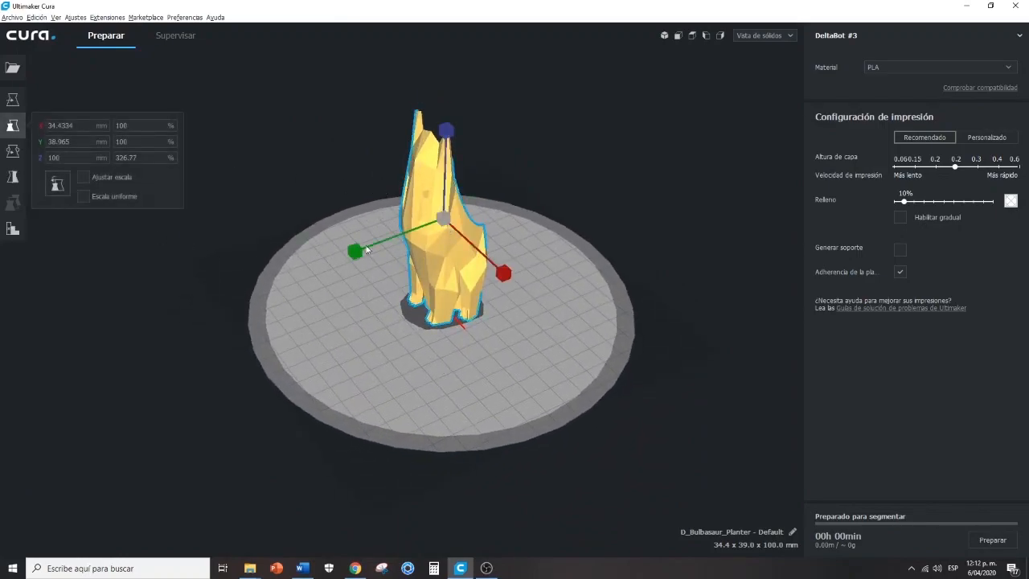
# Reset the stretched planter to its original scale.
pyautogui.click(86, 157)
pyautogui.doubleClick(69, 155)
pyautogui.click(137, 157)
pyautogui.doubleClick(128, 158)
pyautogui.click(222, 287)
pyautogui.click(460, 259)
pyautogui.click(57, 178)
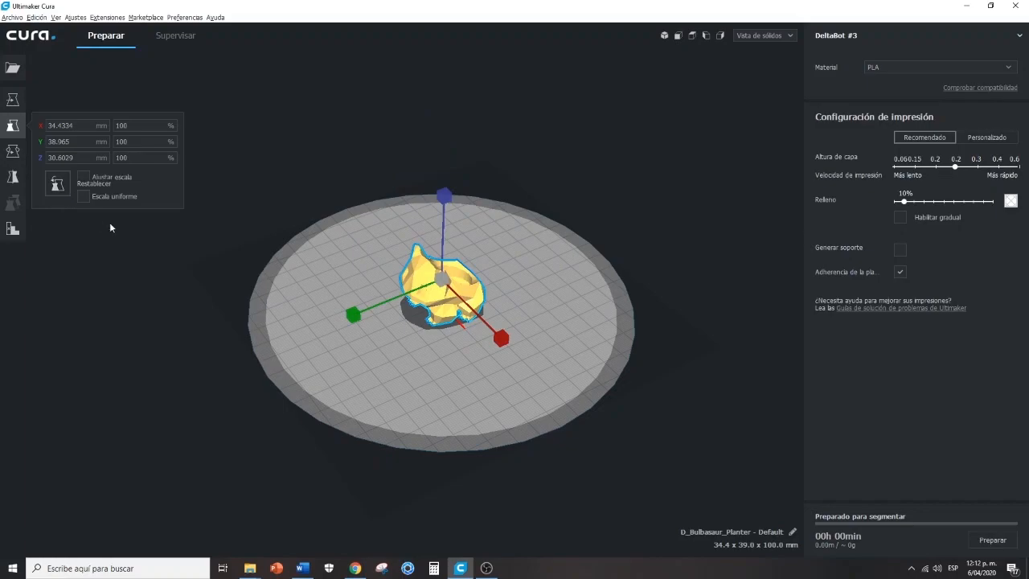
# Turn uniform scaling back on and enlarge the planter freehand to about 171 x 194 x 152 mm.
pyautogui.click(500, 375)
pyautogui.moveTo(579, 340); pyautogui.dragTo(536, 330, button='right')
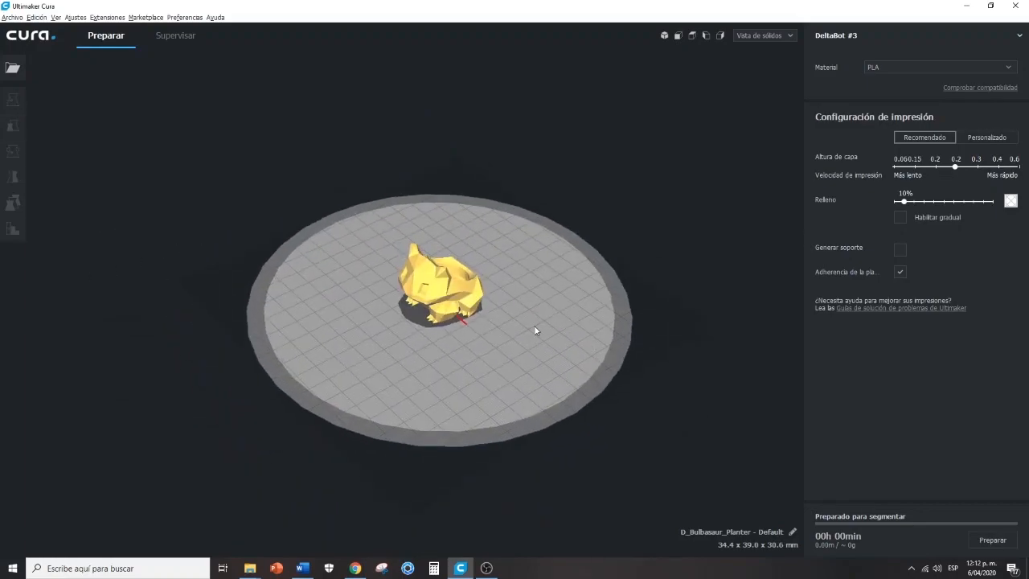
pyautogui.click(481, 297)
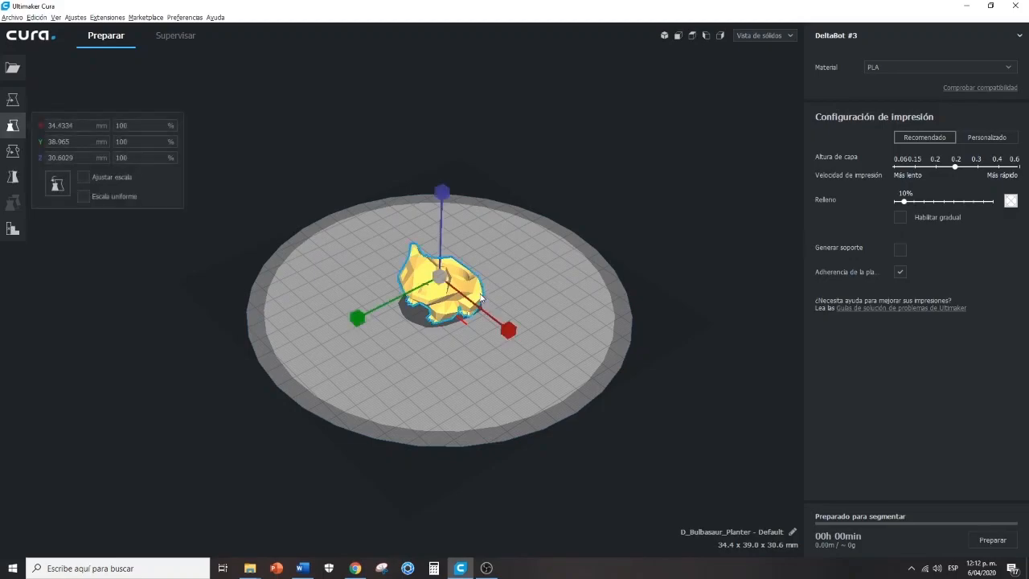
pyautogui.click(62, 141)
pyautogui.moveTo(514, 339); pyautogui.dragTo(574, 407)
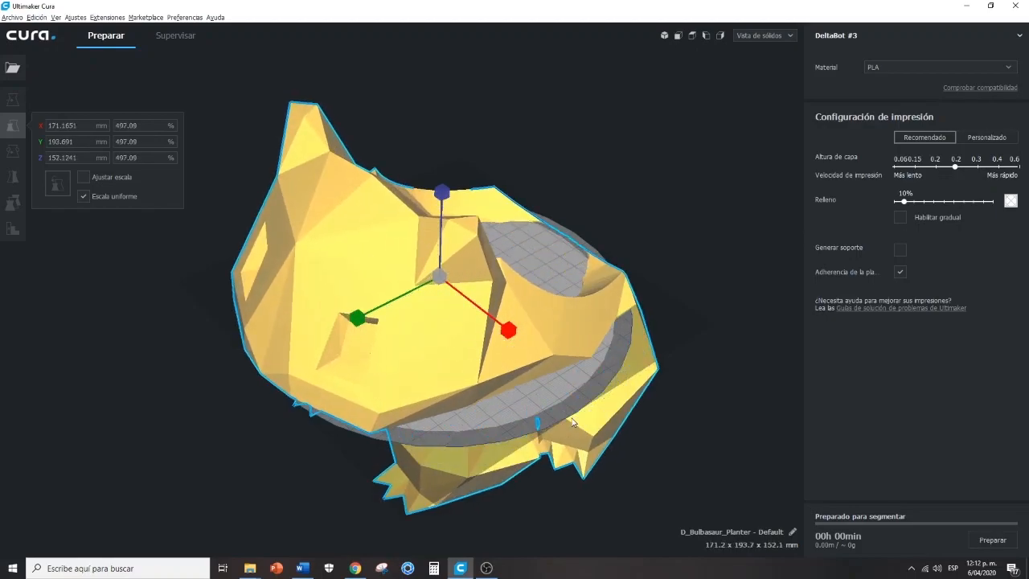
pyautogui.click(618, 453)
pyautogui.moveTo(587, 461); pyautogui.dragTo(620, 464, button='right')
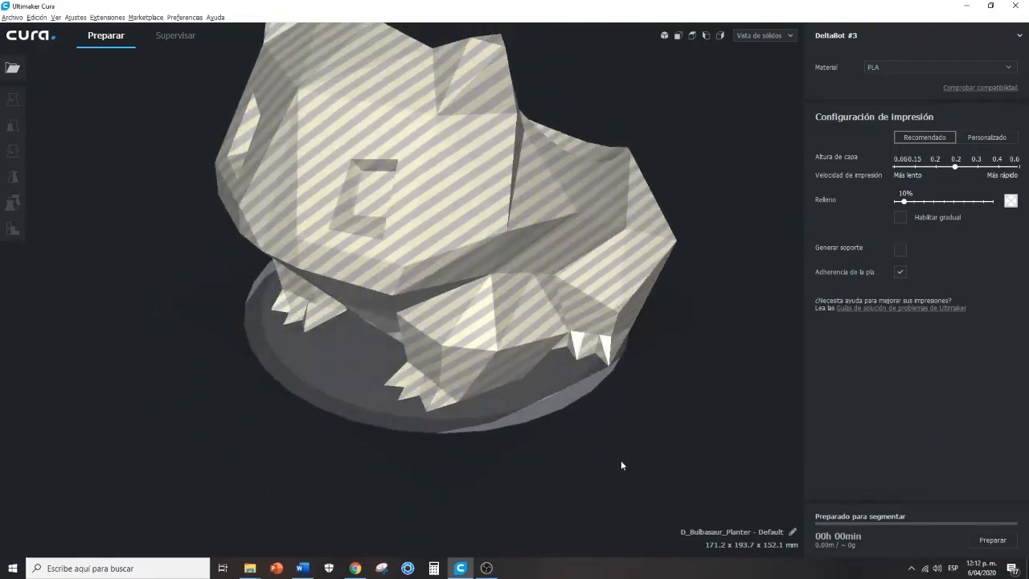
# Scale the oversized planter uniformly to a Y length of 180 mm.
pyautogui.click(393, 174)
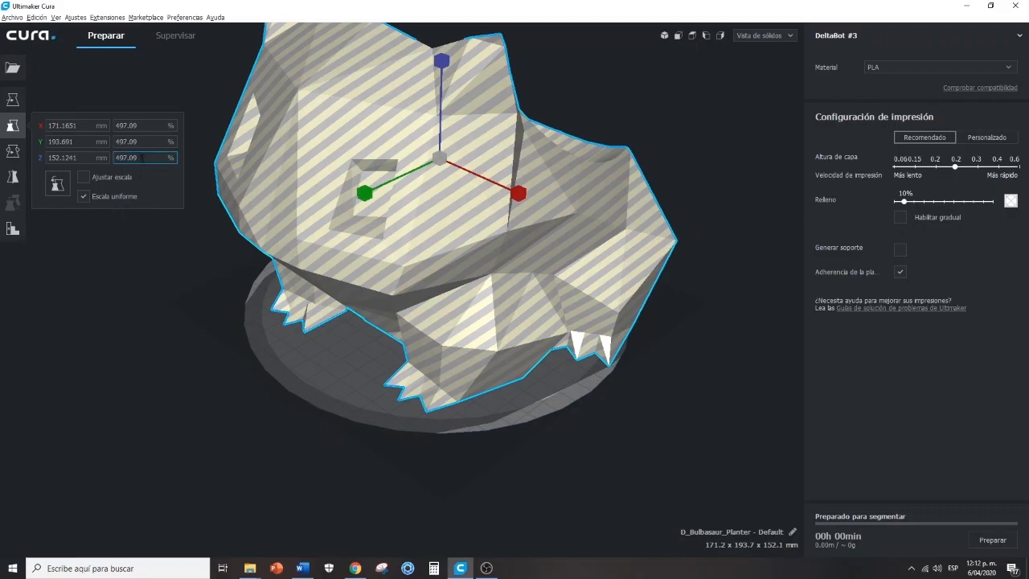
pyautogui.click(64, 157)
pyautogui.moveTo(80, 156); pyautogui.dragTo(36, 164)
pyautogui.moveTo(285, 406); pyautogui.dragTo(168, 290, button='right')
pyautogui.doubleClick(74, 142)
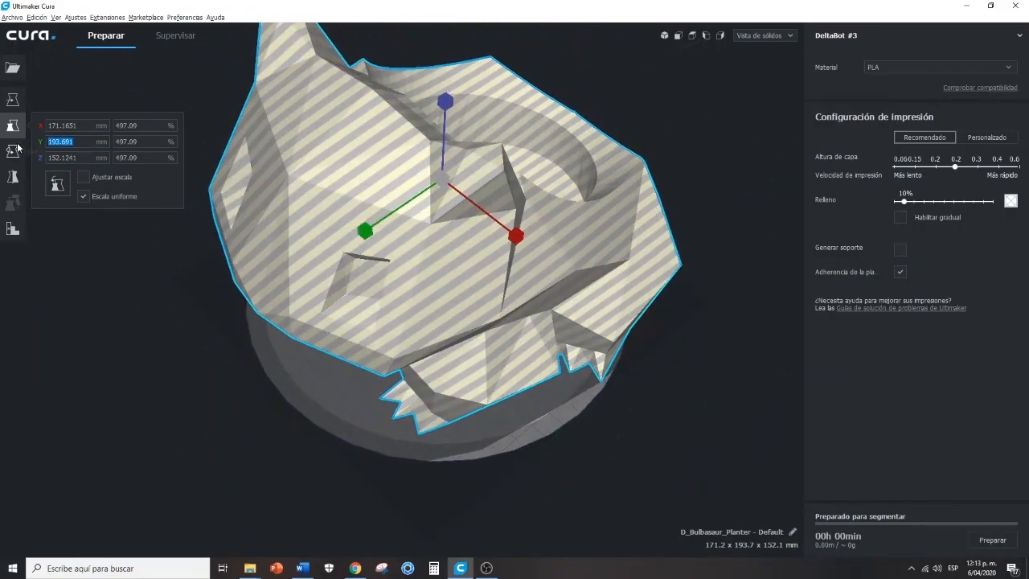
pyautogui.write('180')
pyautogui.press('Return')
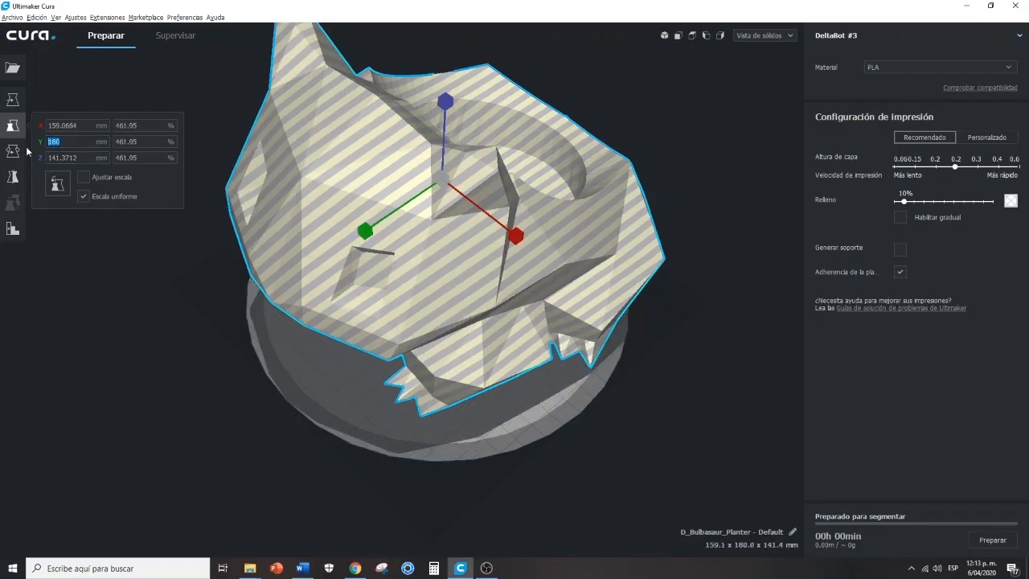
# Reduce the planter uniformly to a Y length of 175 mm and check its fit on the build plate.
pyautogui.write('175')
pyautogui.press('Return')
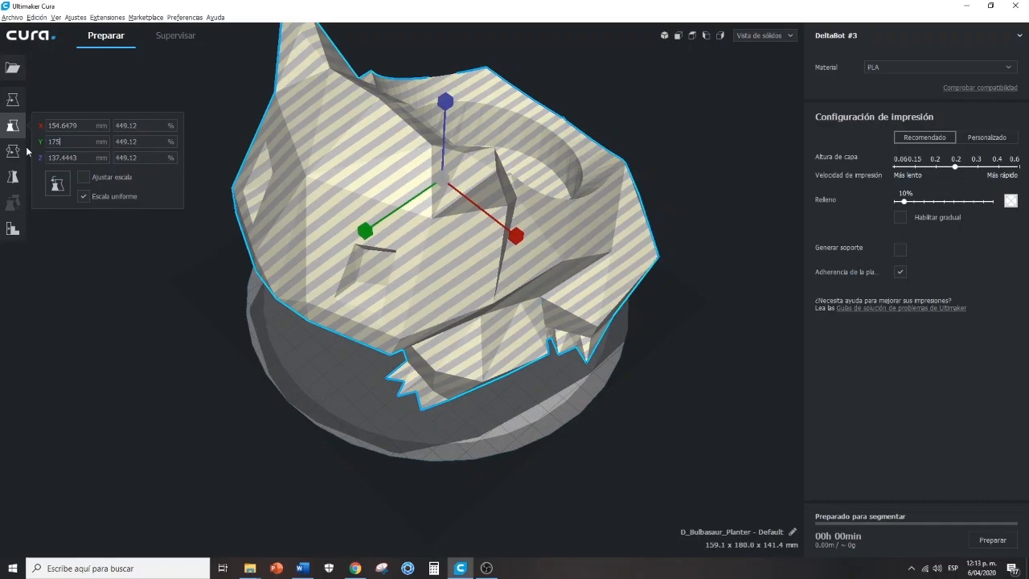
pyautogui.click(568, 435)
pyautogui.moveTo(568, 435); pyautogui.dragTo(288, 165, button='right')
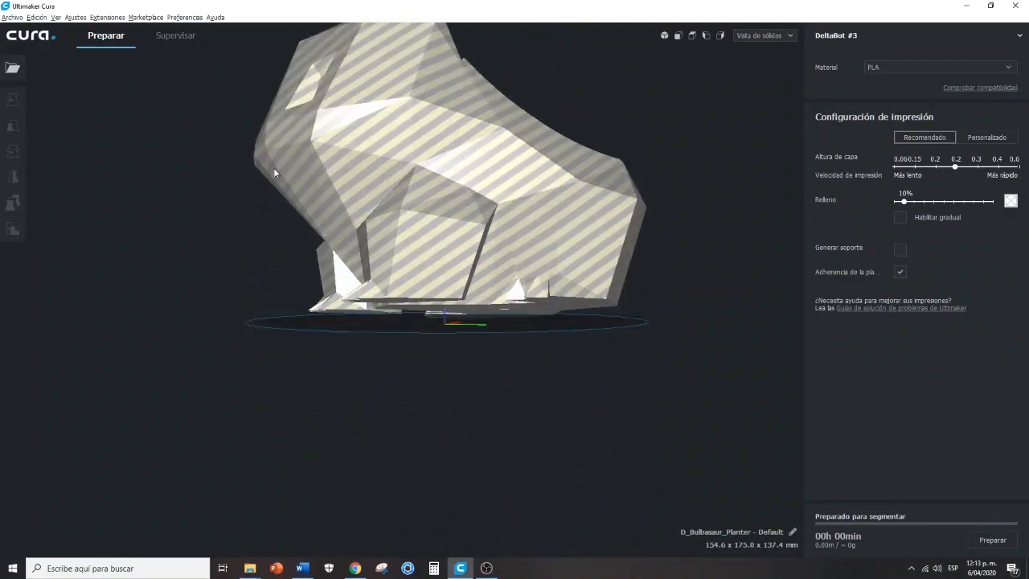
pyautogui.moveTo(238, 186); pyautogui.dragTo(335, 363, button='right')
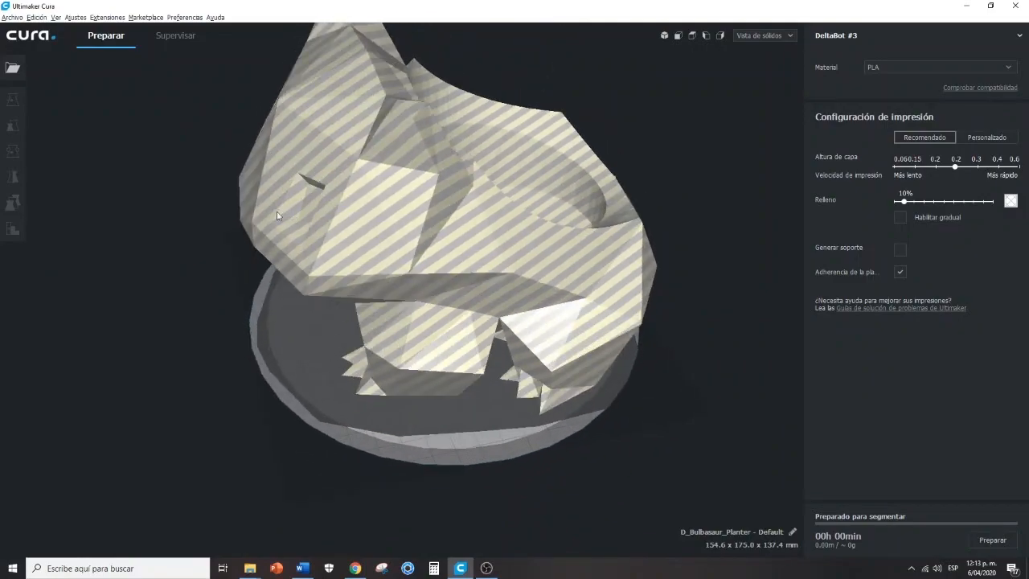
# Scale the planter uniformly to a Y length of 160 mm and inspect how it sits on the plate.
pyautogui.click(362, 232)
pyautogui.moveTo(80, 142); pyautogui.dragTo(3, 149)
pyautogui.write('160')
pyautogui.press('Return')
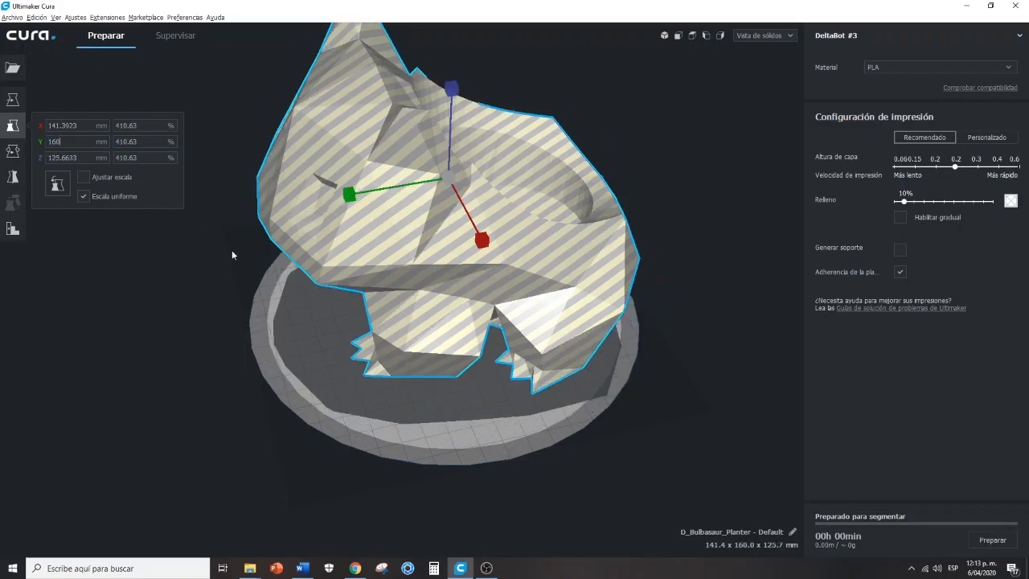
pyautogui.moveTo(411, 379); pyautogui.dragTo(514, 345, button='right')
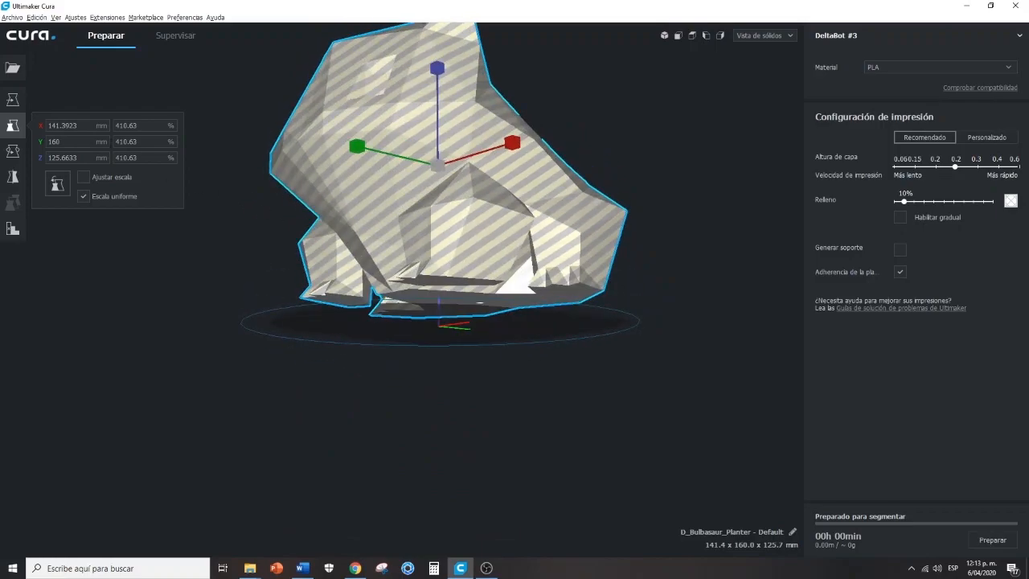
# Lower the planter onto the build plate by setting its Z position to 0 mm.
pyautogui.click(3, 92)
pyautogui.moveTo(79, 134); pyautogui.dragTo(10, 136)
pyautogui.write('0')
pyautogui.press('Return')
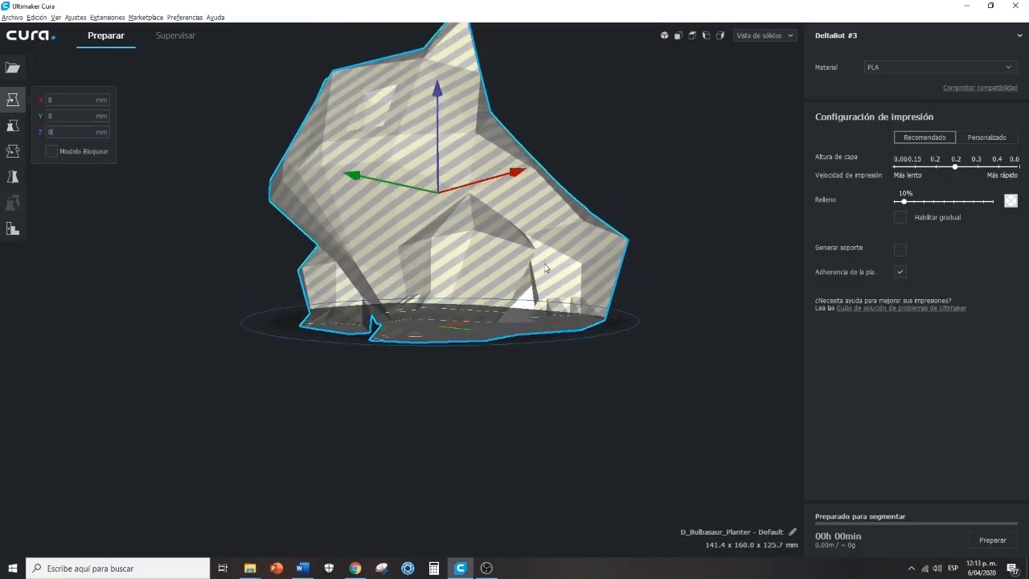
pyautogui.moveTo(467, 357); pyautogui.dragTo(462, 406, button='right')
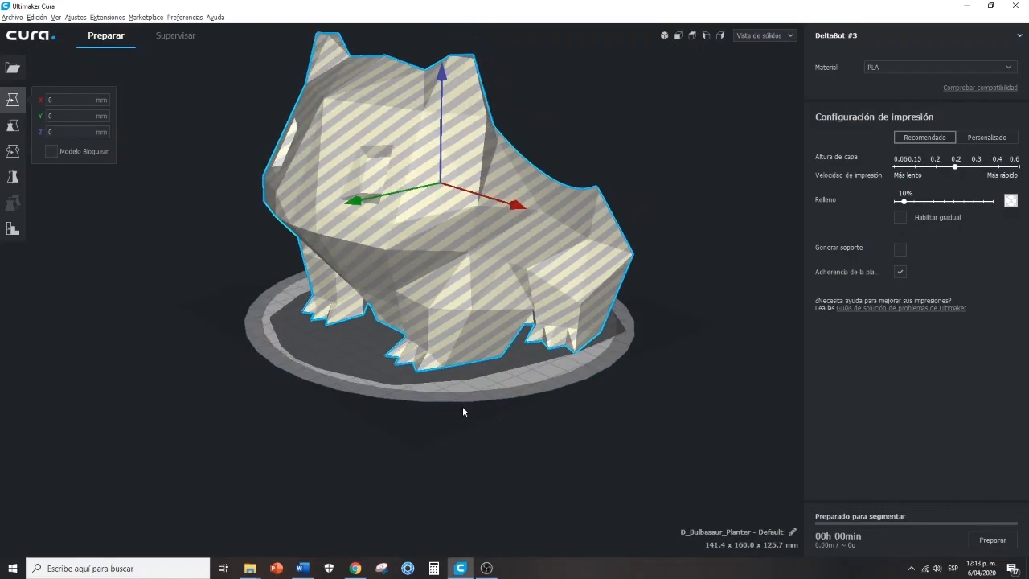
# Scale the planter uniformly to 200 % and inspect its size on the build plate.
pyautogui.click(12, 125)
pyautogui.moveTo(81, 159); pyautogui.dragTo(17, 163)
pyautogui.moveTo(140, 159); pyautogui.dragTo(94, 166)
pyautogui.write('200')
pyautogui.press('Return')
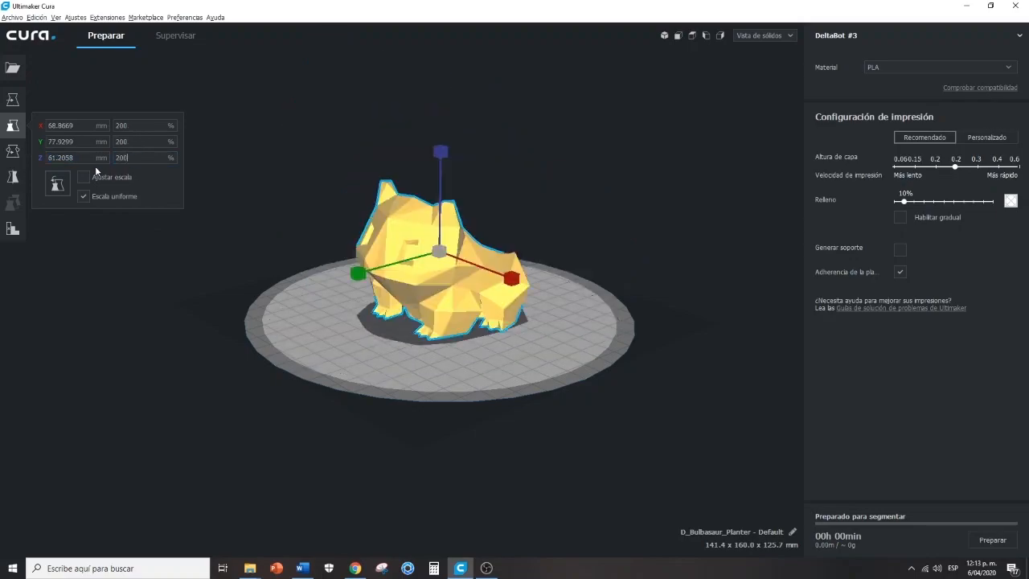
pyautogui.moveTo(515, 373); pyautogui.dragTo(478, 423, button='right')
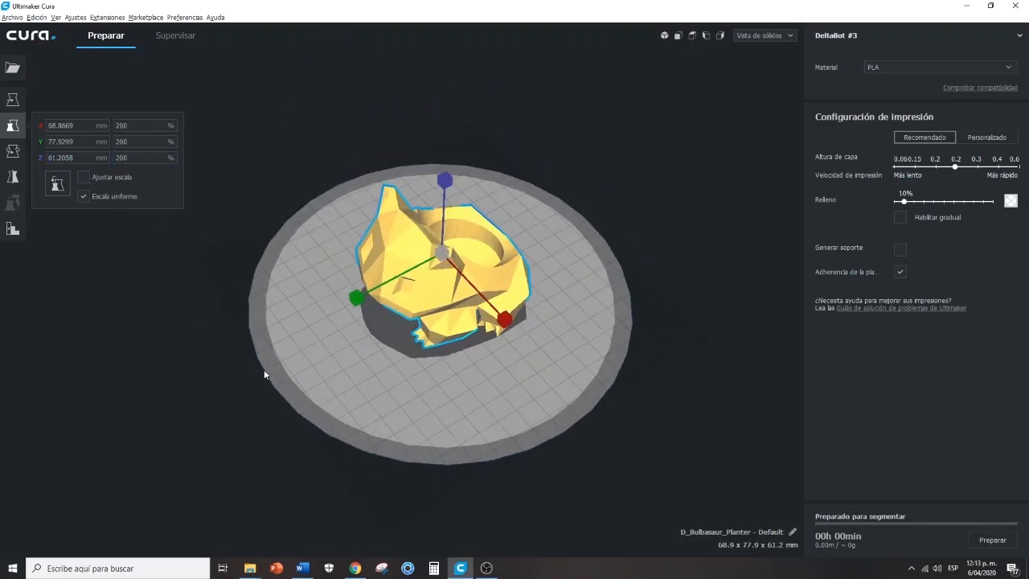
pyautogui.moveTo(573, 441); pyautogui.dragTo(537, 372, button='right')
pyautogui.click(537, 372)
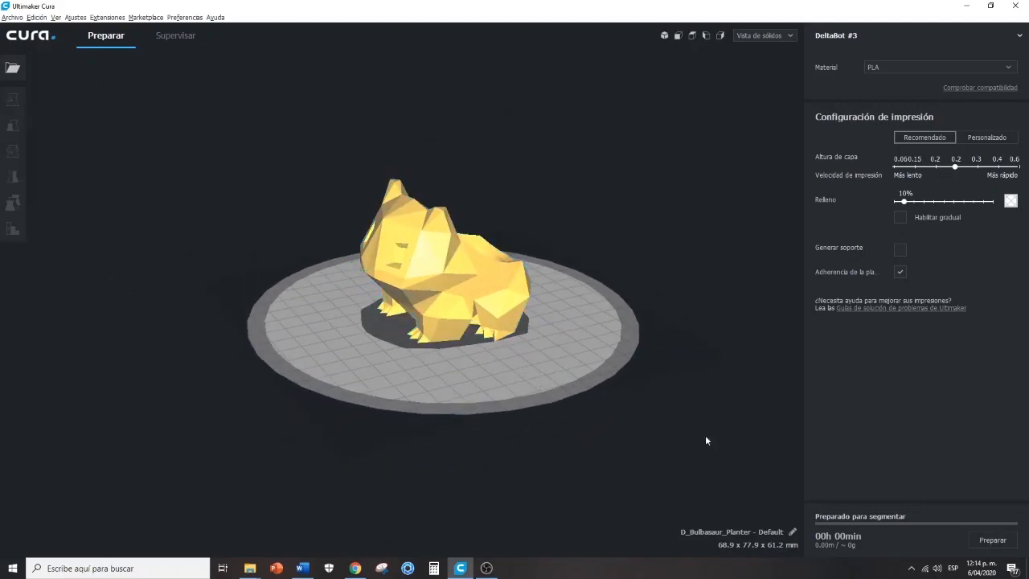
pyautogui.click(475, 346)
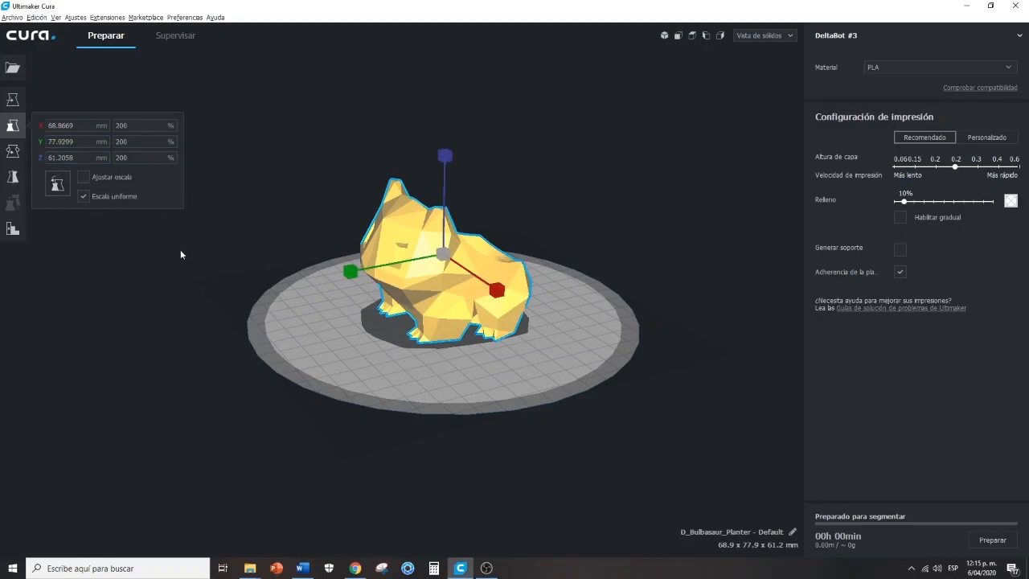
# Rotate the planter freehand about the X axis to try out different tilts.
pyautogui.click(13, 100)
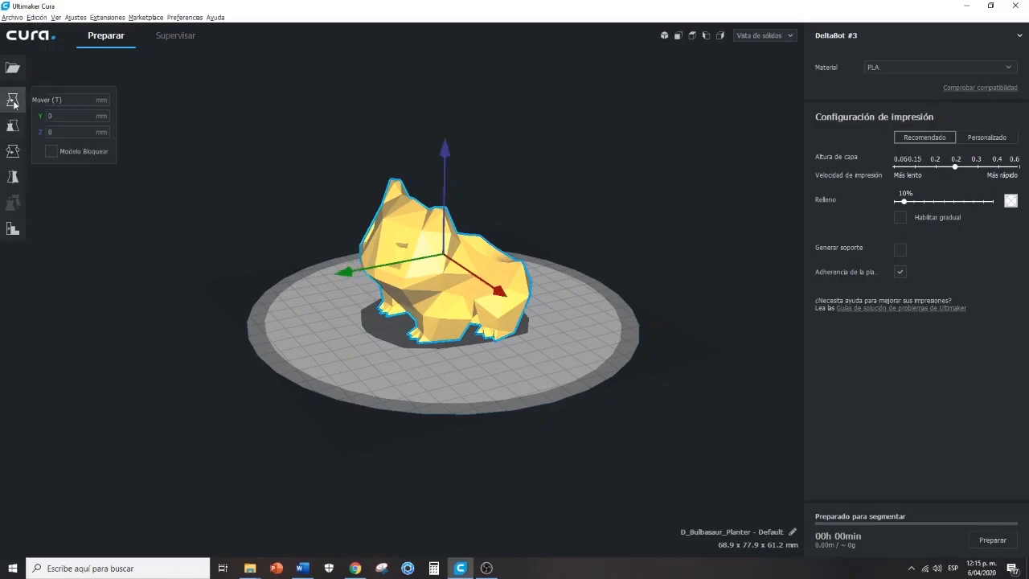
pyautogui.click(18, 158)
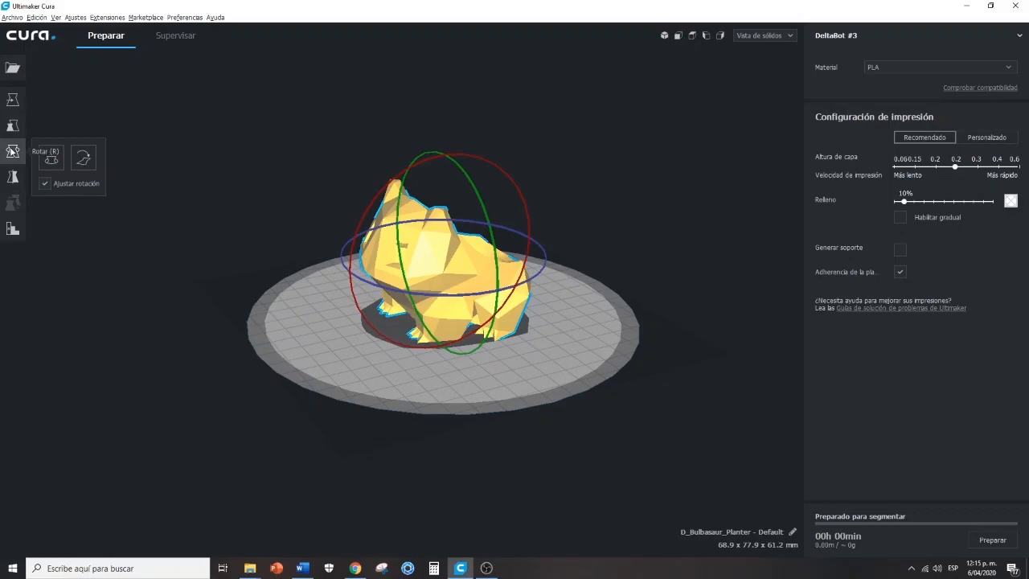
pyautogui.moveTo(460, 421); pyautogui.dragTo(411, 410, button='right')
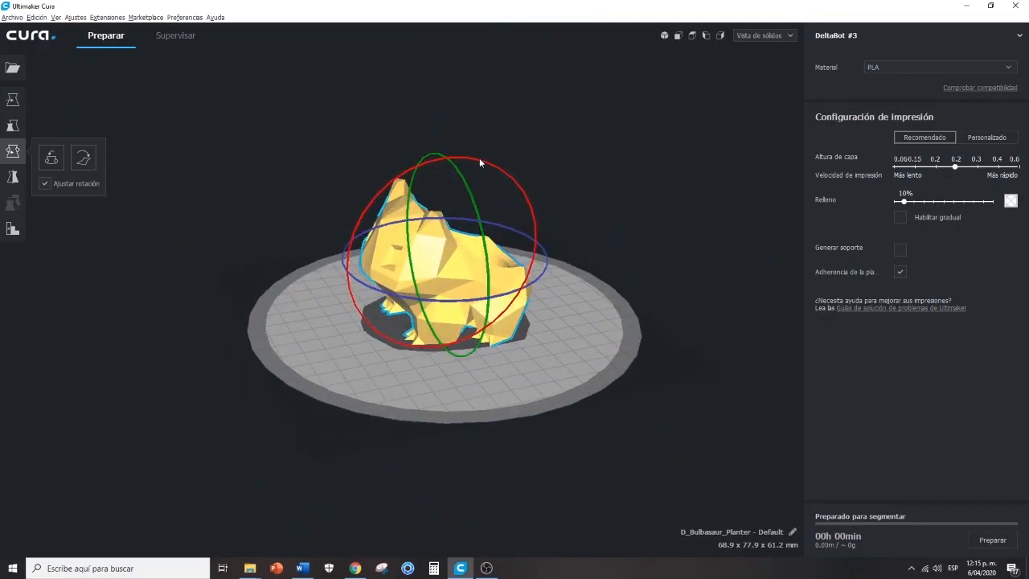
pyautogui.moveTo(479, 157); pyautogui.dragTo(323, 119)
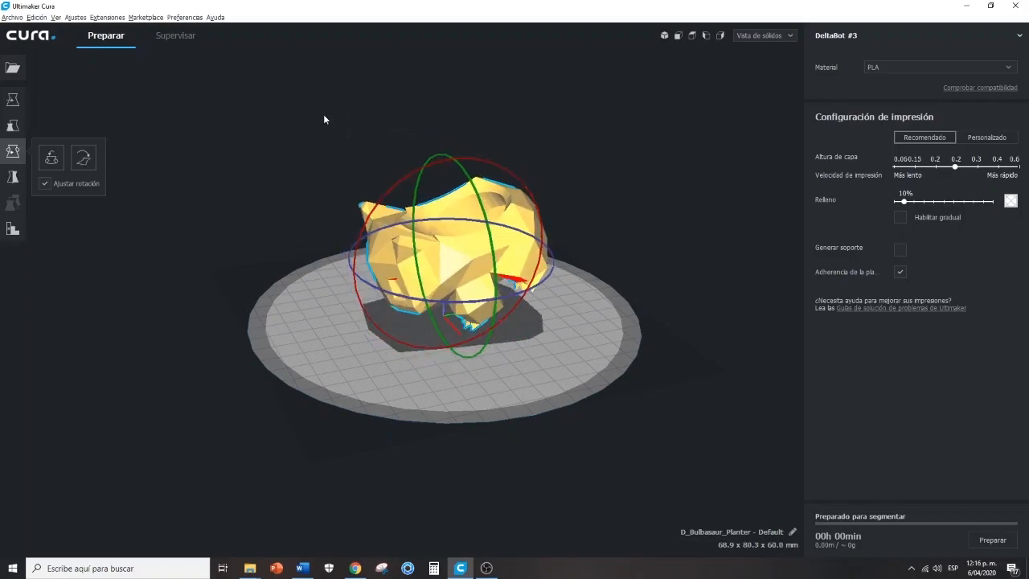
pyautogui.moveTo(482, 156); pyautogui.dragTo(650, 299)
pyautogui.moveTo(497, 349); pyautogui.dragTo(371, 337, button='right')
pyautogui.moveTo(502, 177); pyautogui.dragTo(560, 427)
pyautogui.moveTo(461, 400); pyautogui.dragTo(362, 351, button='right')
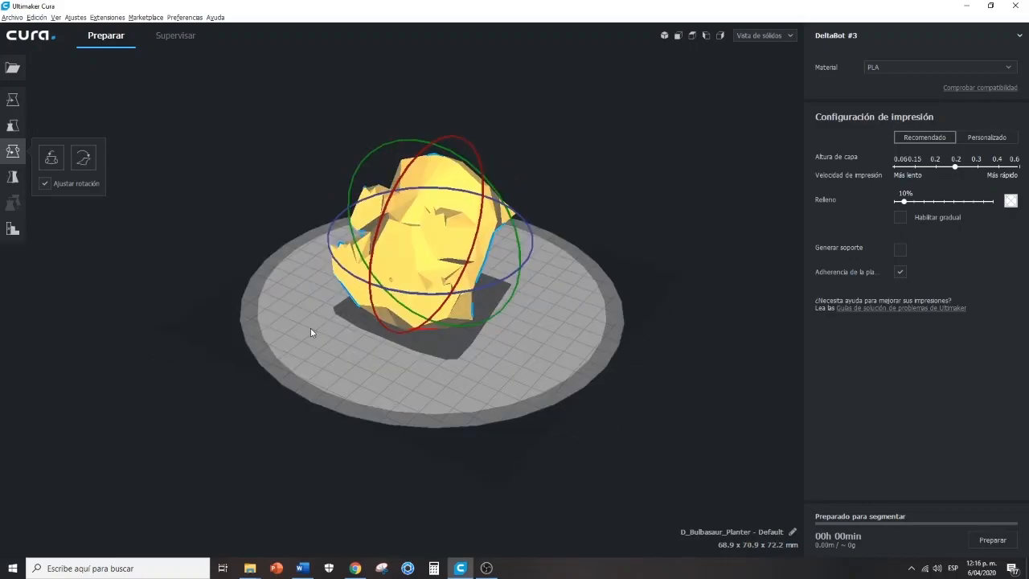
# Turn the upside-down planter about the X axis until it stands upright again.
pyautogui.moveTo(590, 276); pyautogui.dragTo(502, 325, button='right')
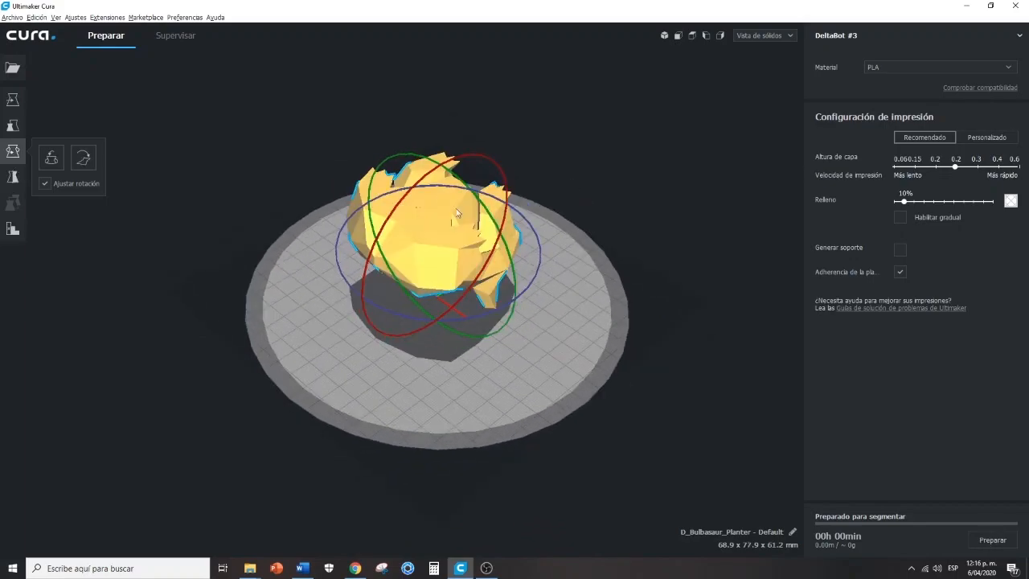
pyautogui.moveTo(484, 221); pyautogui.dragTo(537, 224, button='right')
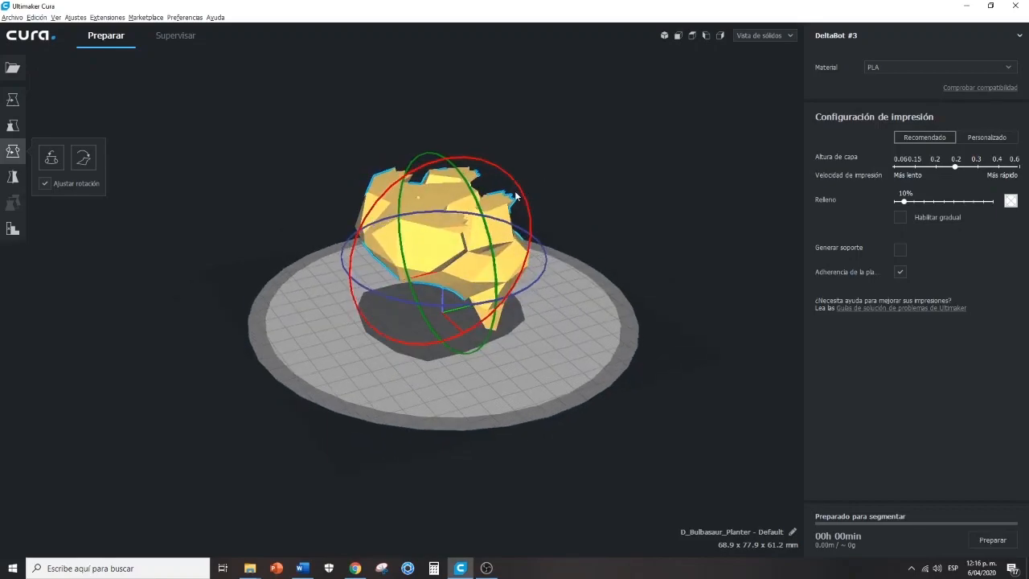
pyautogui.moveTo(513, 188); pyautogui.dragTo(287, 451)
pyautogui.moveTo(563, 380); pyautogui.dragTo(539, 366, button='right')
pyautogui.moveTo(495, 200); pyautogui.dragTo(549, 225, button='right')
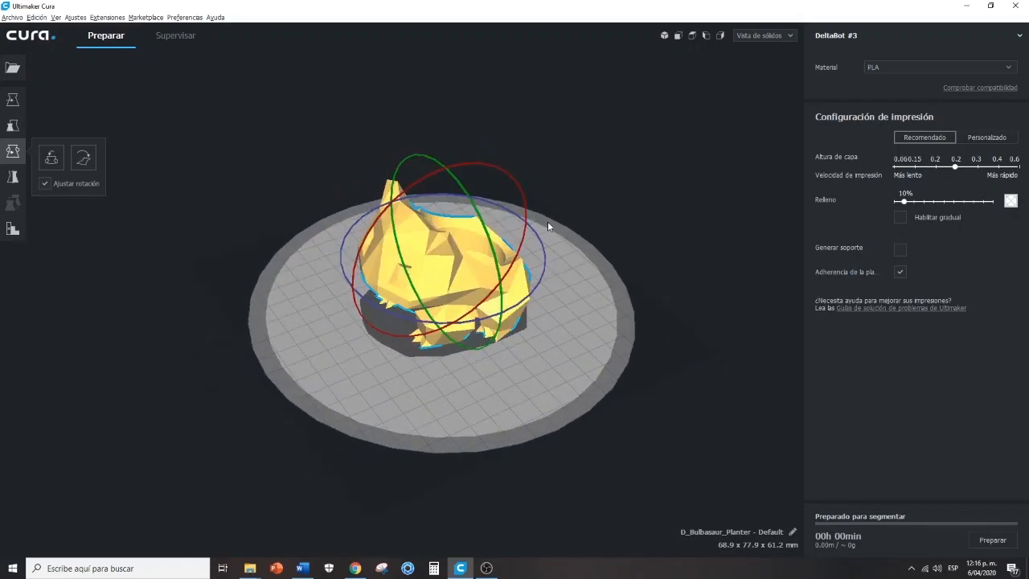
# Tilt the planter freehand about the Y axis, and reset its rotation to the original orientation.
pyautogui.moveTo(431, 161); pyautogui.dragTo(470, 193)
pyautogui.moveTo(438, 392); pyautogui.dragTo(470, 410, button='right')
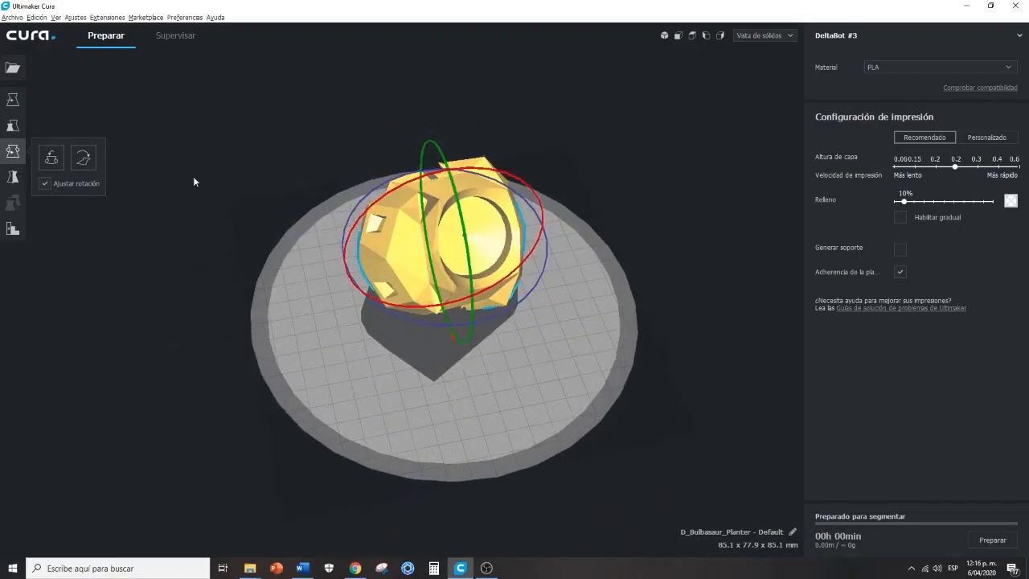
pyautogui.click(53, 165)
pyautogui.moveTo(546, 456); pyautogui.dragTo(547, 394, button='right')
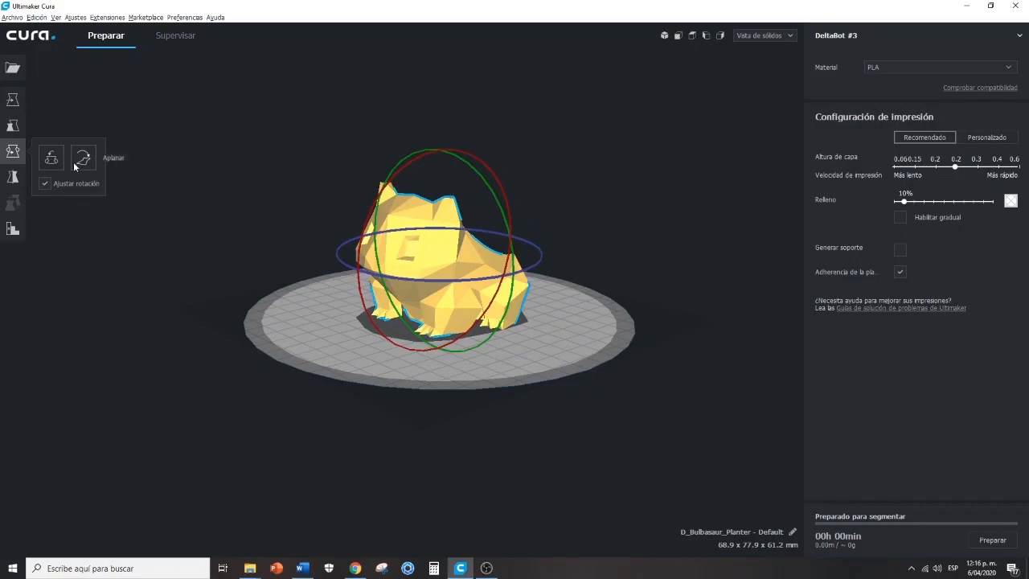
# Tilt the planter freehand about the X axis and lay it flat on the build plate.
pyautogui.moveTo(580, 374); pyautogui.dragTo(434, 206, button='right')
pyautogui.moveTo(463, 191); pyautogui.dragTo(286, 120)
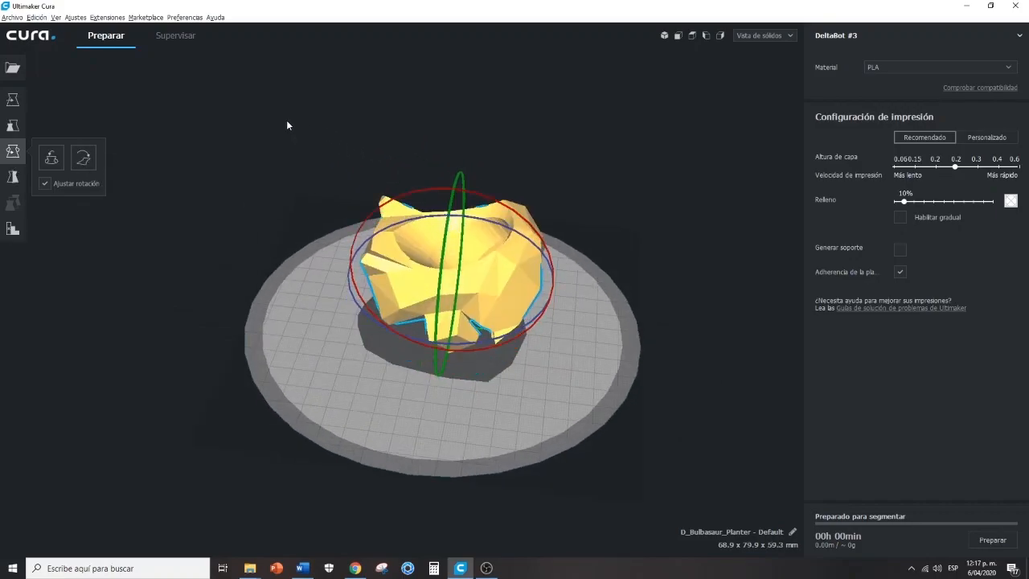
pyautogui.moveTo(547, 471); pyautogui.dragTo(454, 395, button='right')
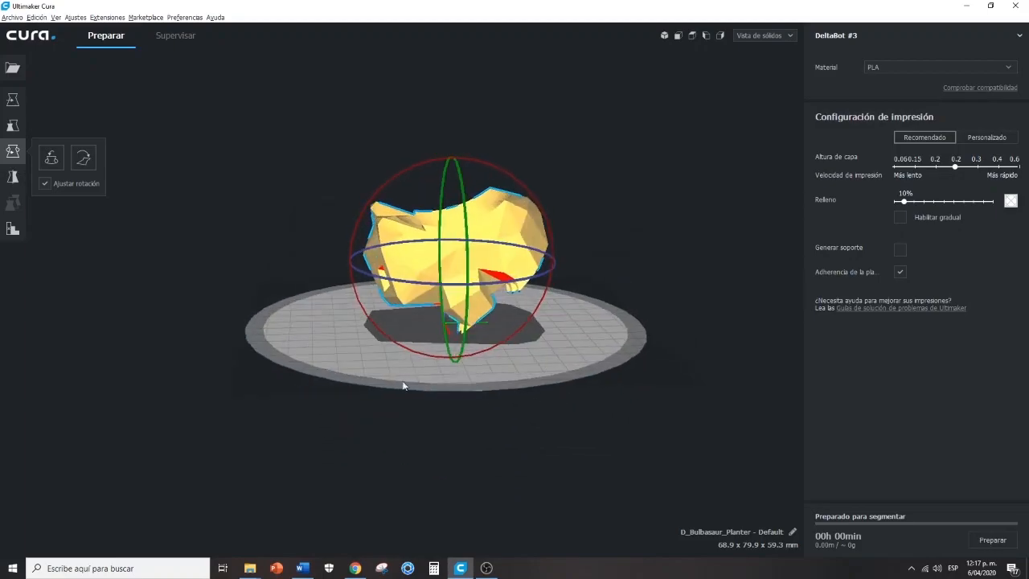
pyautogui.click(87, 161)
# Rotate the planter about the X axis back towards upright and lay it flat so it rests on its feet.
pyautogui.moveTo(426, 357); pyautogui.dragTo(462, 160, button='right')
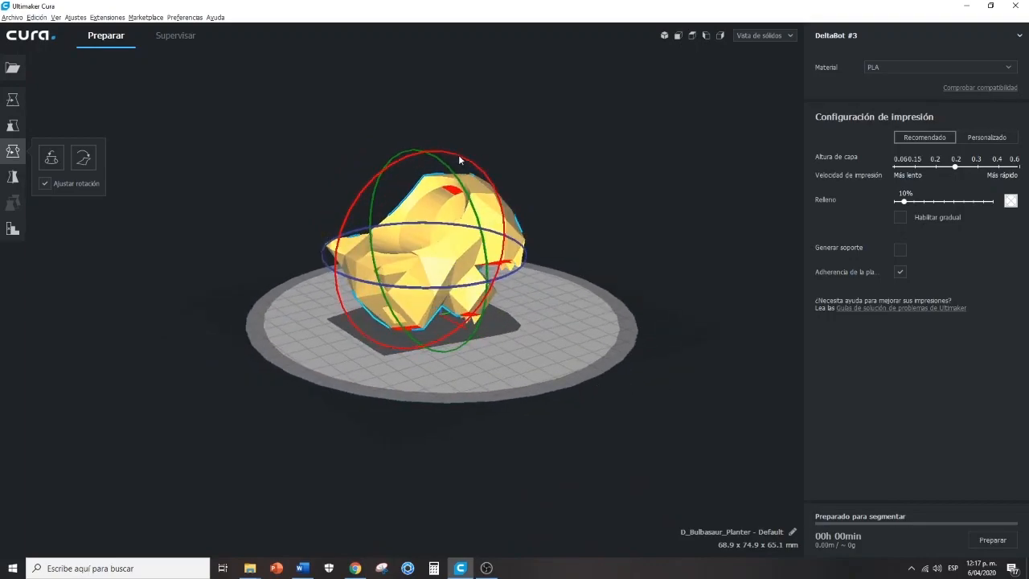
pyautogui.moveTo(603, 309); pyautogui.dragTo(409, 309, button='right')
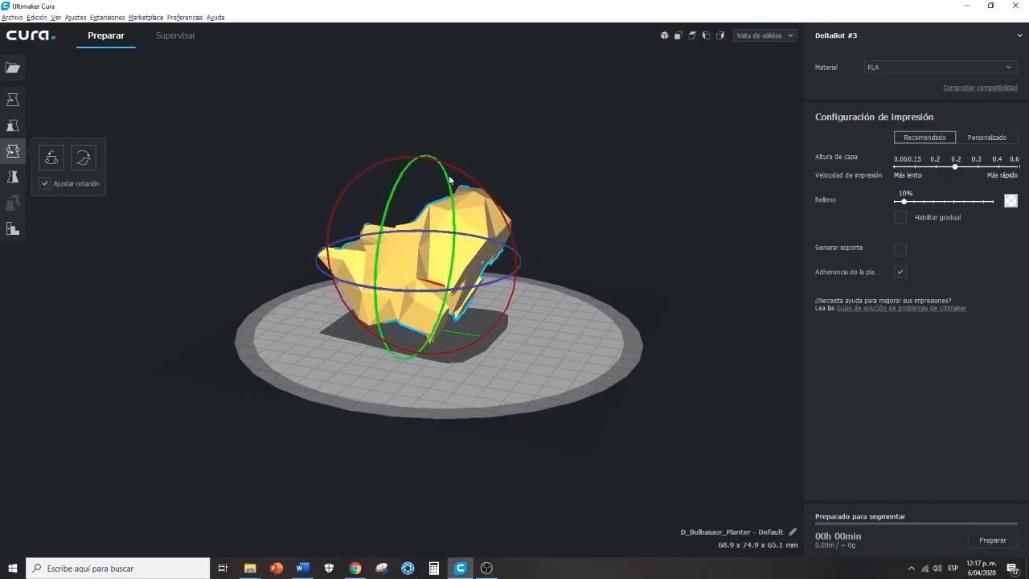
pyautogui.moveTo(462, 170); pyautogui.dragTo(602, 254)
pyautogui.click(85, 166)
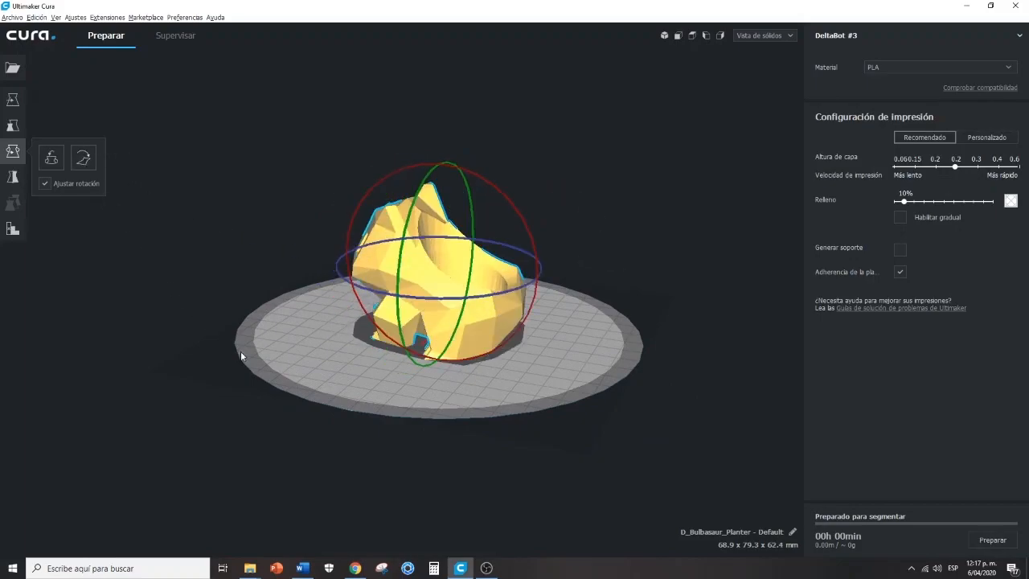
pyautogui.moveTo(432, 415); pyautogui.dragTo(611, 418, button='right')
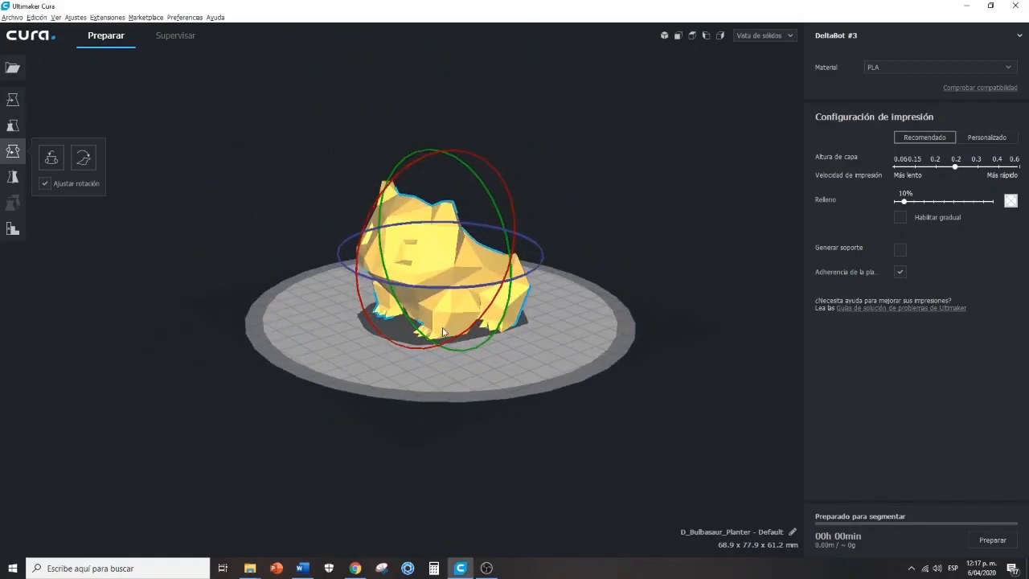
pyautogui.moveTo(540, 325); pyautogui.dragTo(465, 278, button='right')
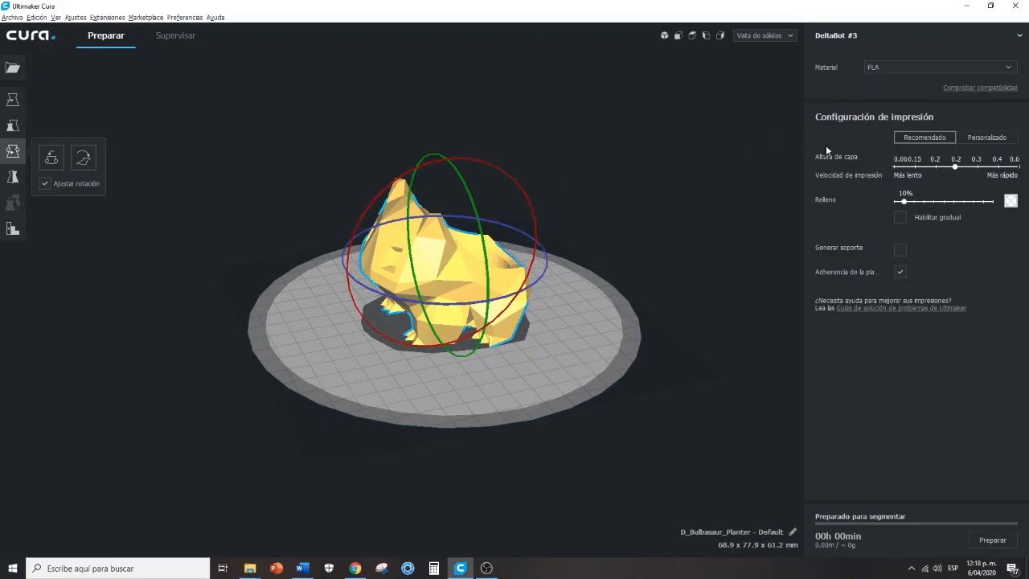
# Change the print material to generic ABS and switch it back to generic PLA.
pyautogui.click(907, 68)
pyautogui.moveTo(954, 81)
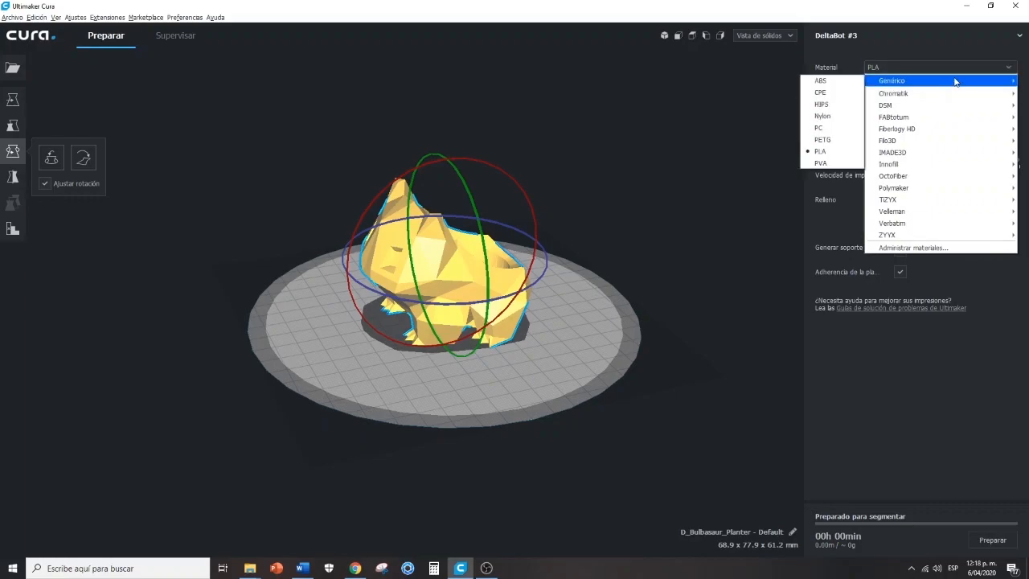
pyautogui.moveTo(917, 81)
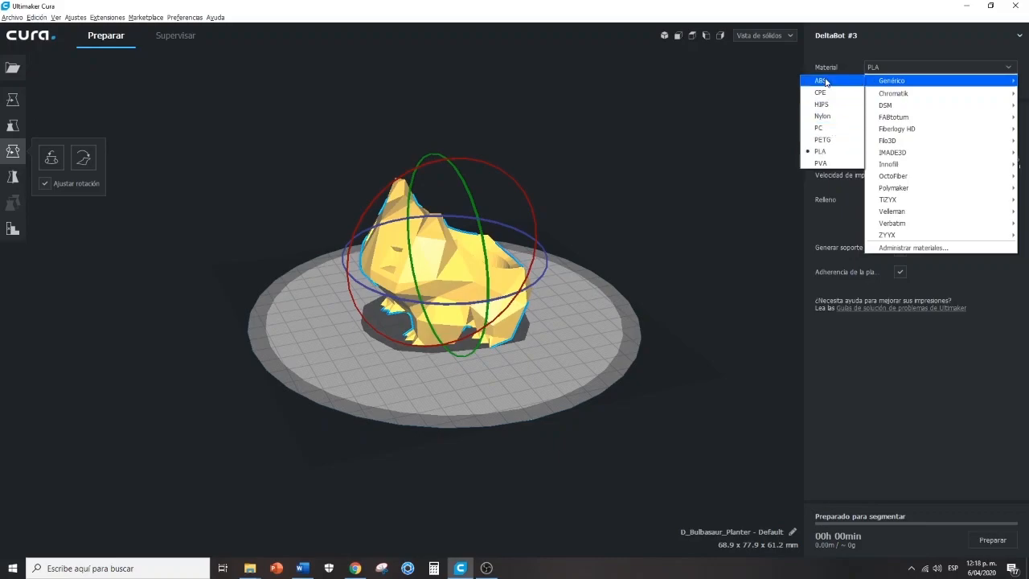
pyautogui.click(869, 87)
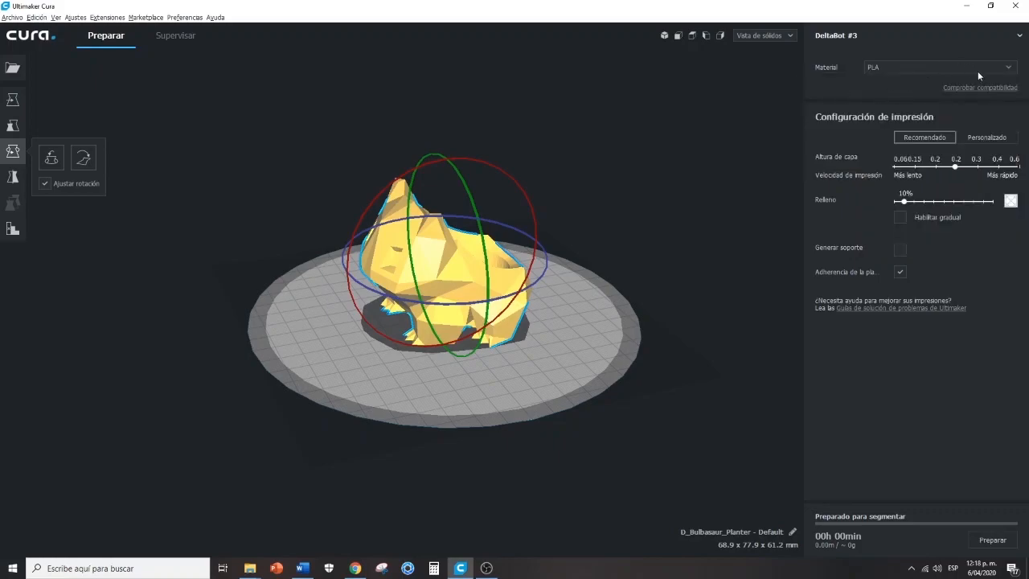
pyautogui.click(1005, 70)
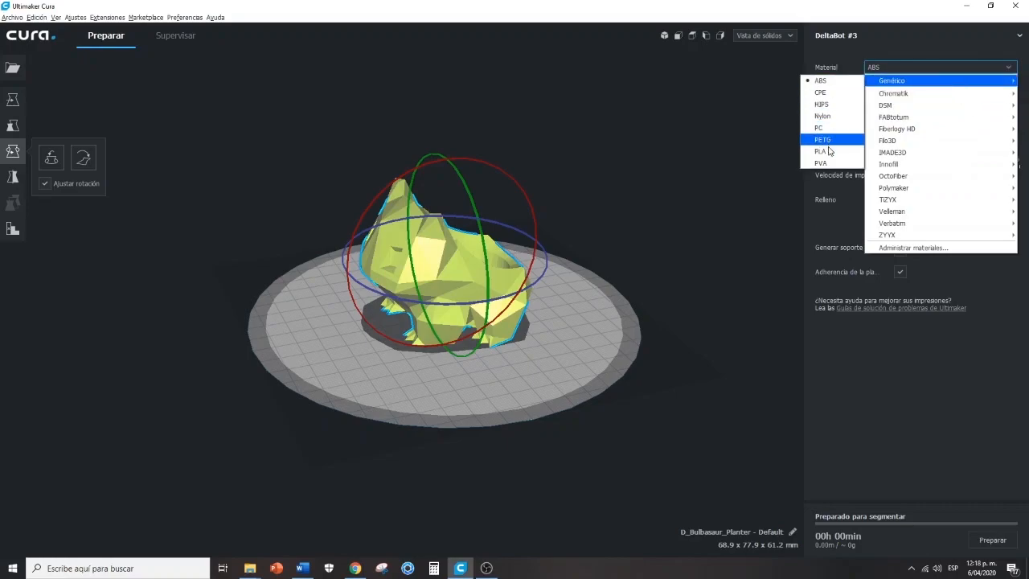
pyautogui.click(828, 151)
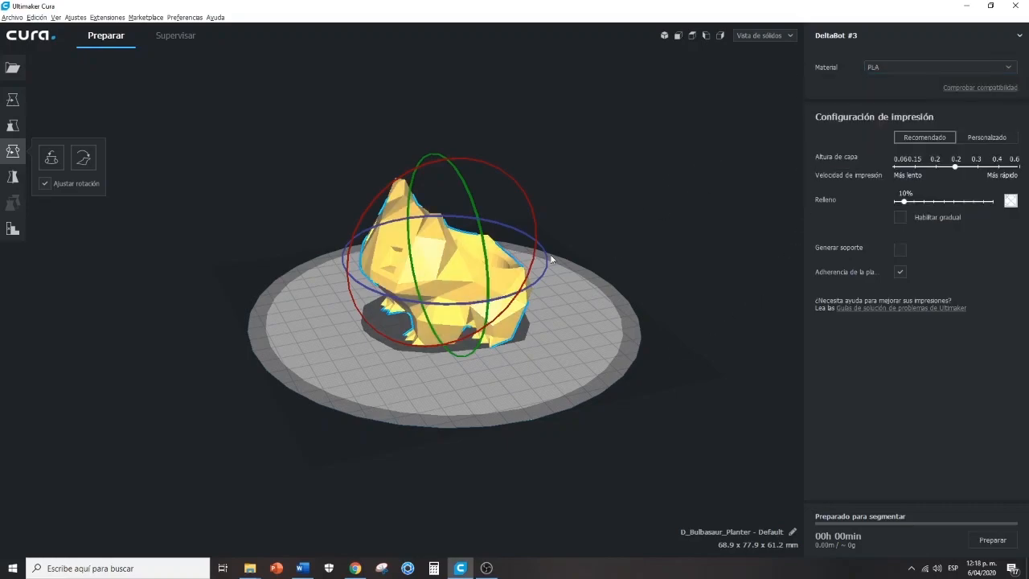
# Set the material to generic ABS again and inspect the planter's pot cavity up close.
pyautogui.click(947, 67)
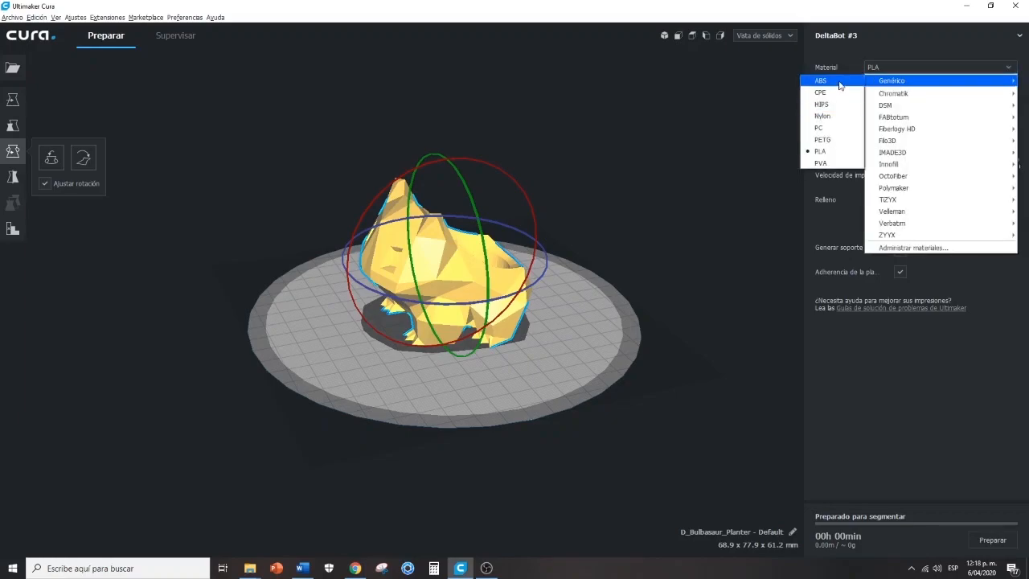
pyautogui.click(840, 82)
pyautogui.moveTo(493, 383); pyautogui.dragTo(569, 351, button='right')
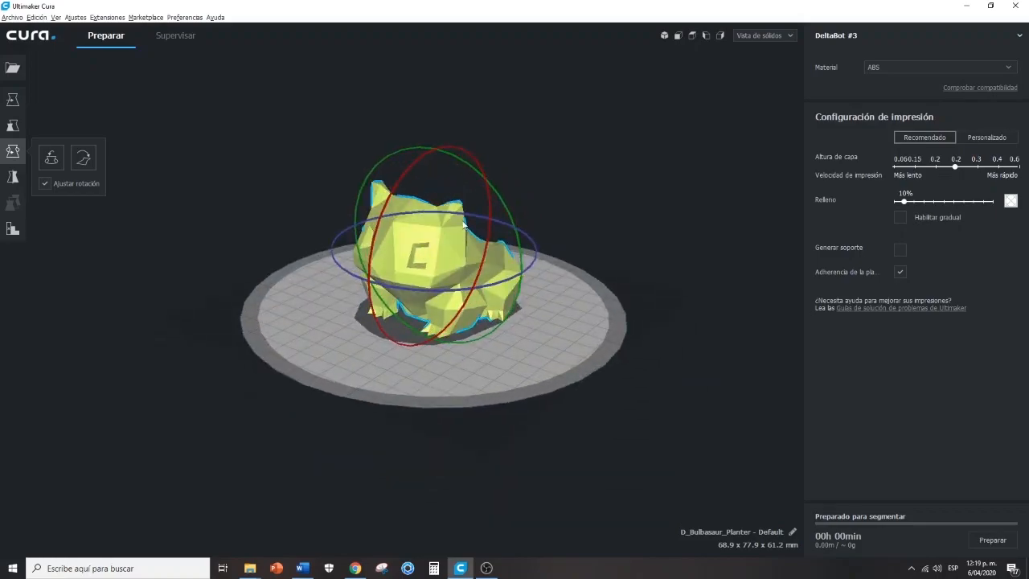
pyautogui.moveTo(455, 248); pyautogui.dragTo(494, 322, button='right')
pyautogui.scroll(5, 422, 239)
pyautogui.moveTo(510, 436); pyautogui.dragTo(424, 464, button='right')
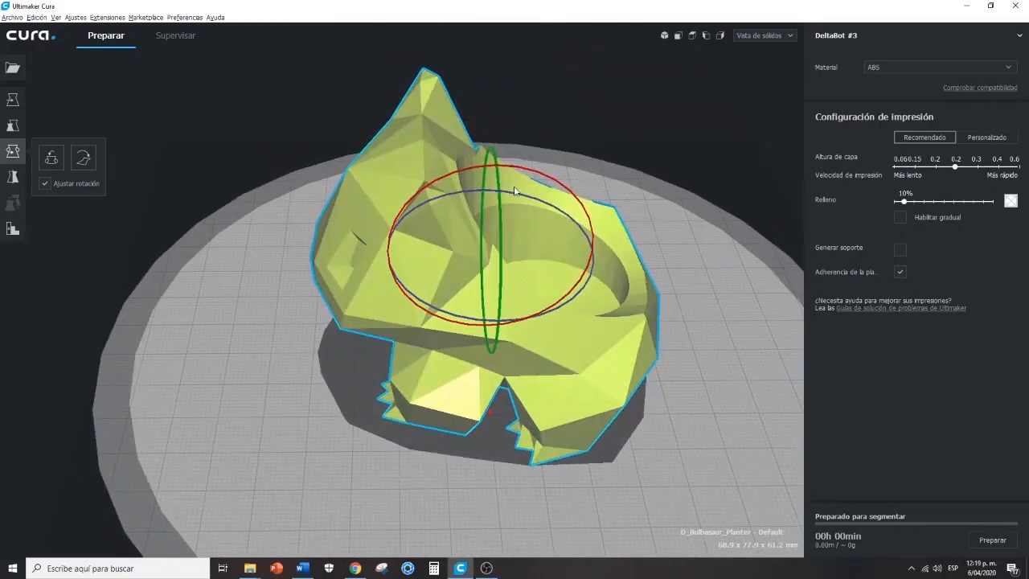
# Try generic PETG as the print material, look over the planter, and return to generic PLA.
pyautogui.click(925, 71)
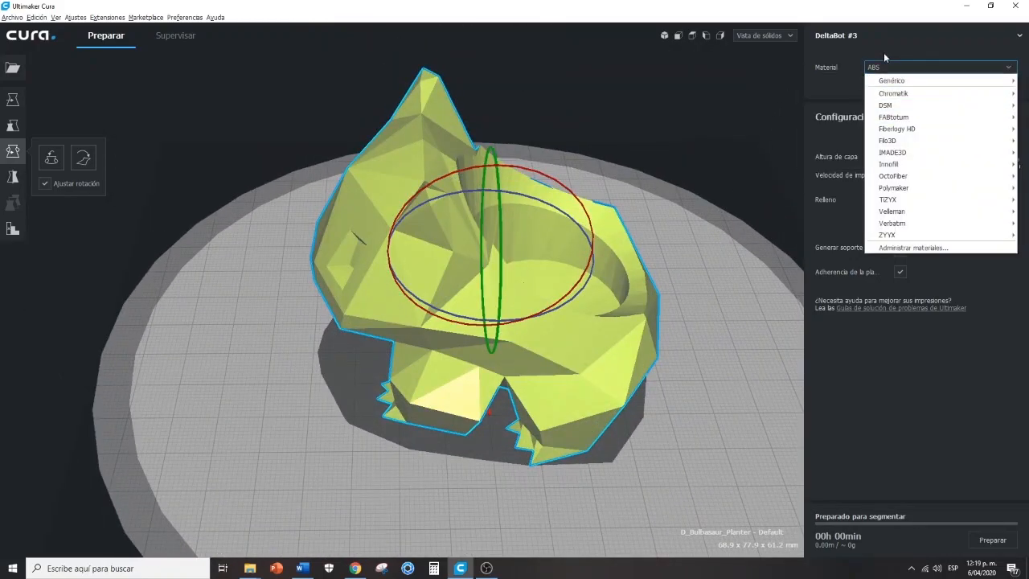
pyautogui.moveTo(883, 80)
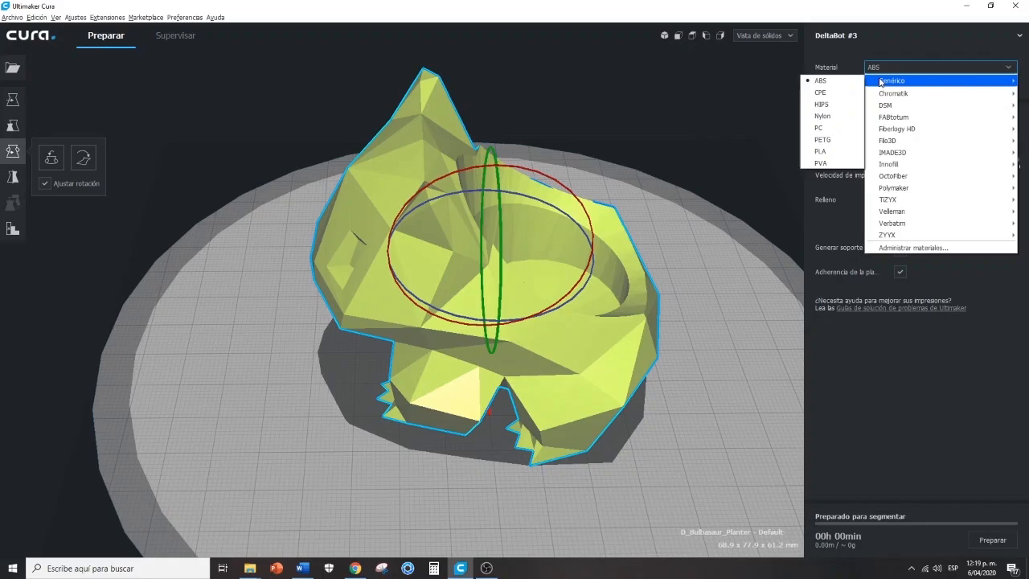
pyautogui.click(841, 140)
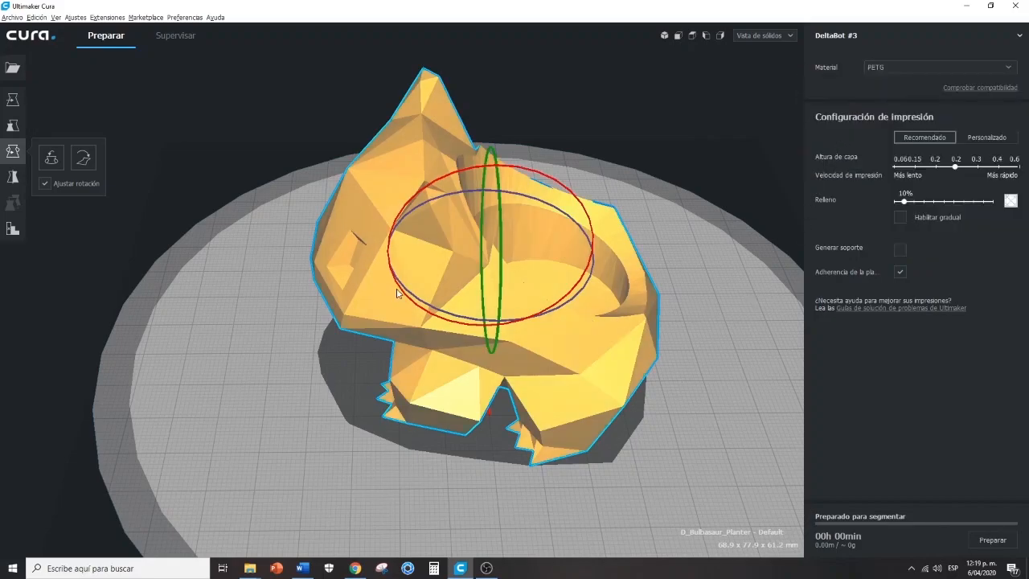
pyautogui.moveTo(319, 347); pyautogui.dragTo(438, 323, button='right')
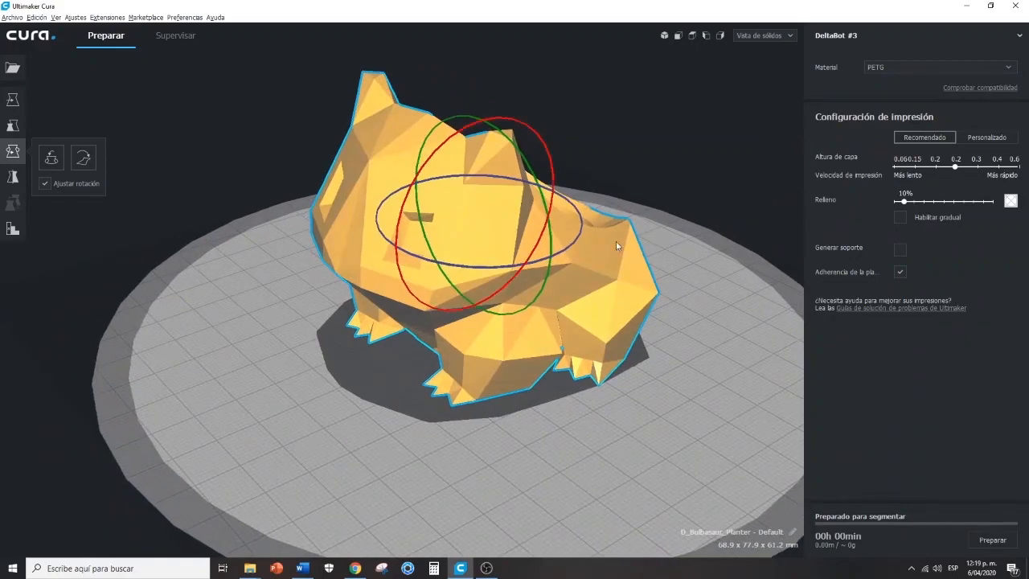
pyautogui.click(884, 67)
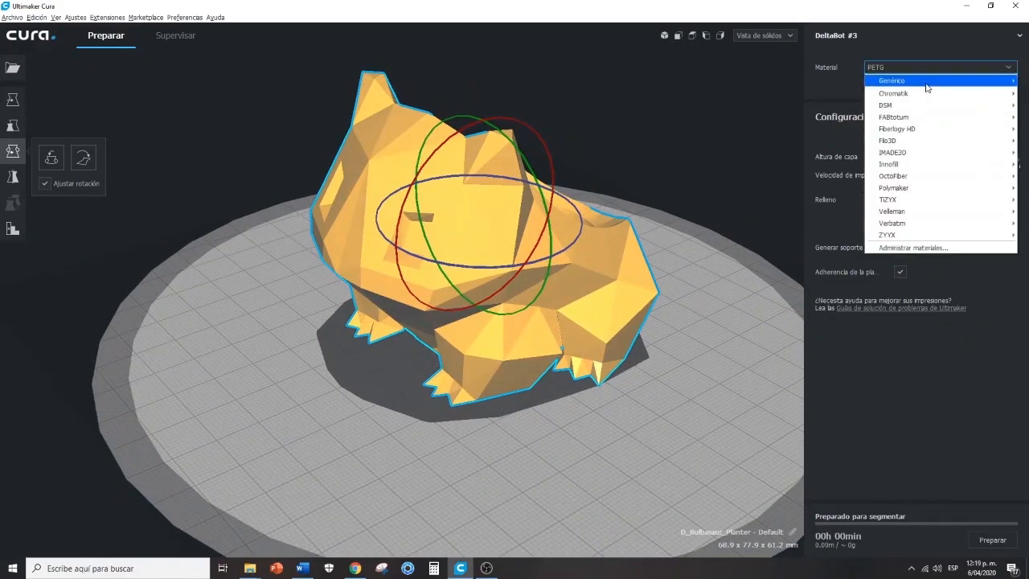
pyautogui.moveTo(872, 80)
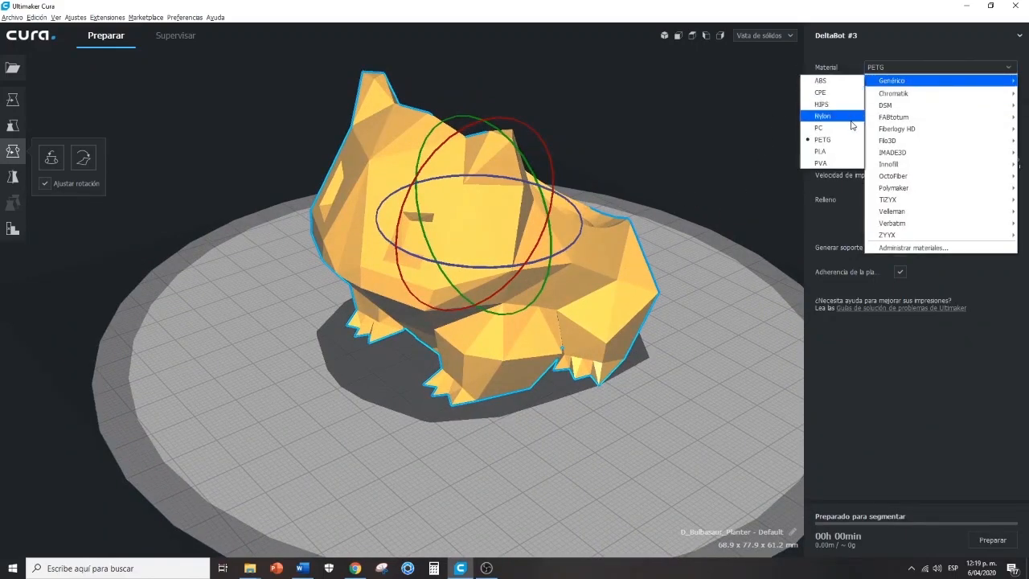
pyautogui.click(833, 154)
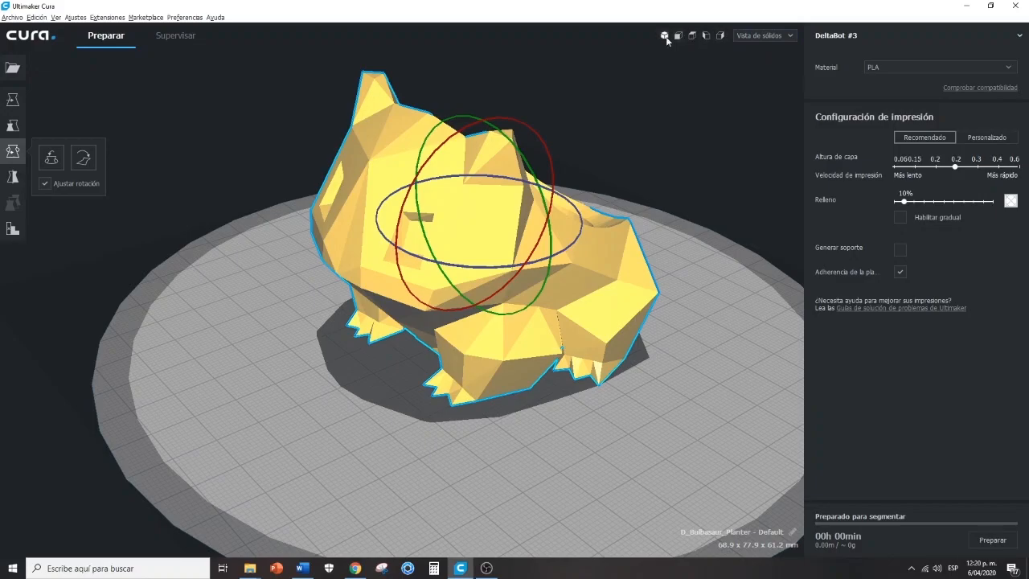
# Switch the display to layer view and slice the planter, inspecting the generated layers and brim.
pyautogui.click(778, 37)
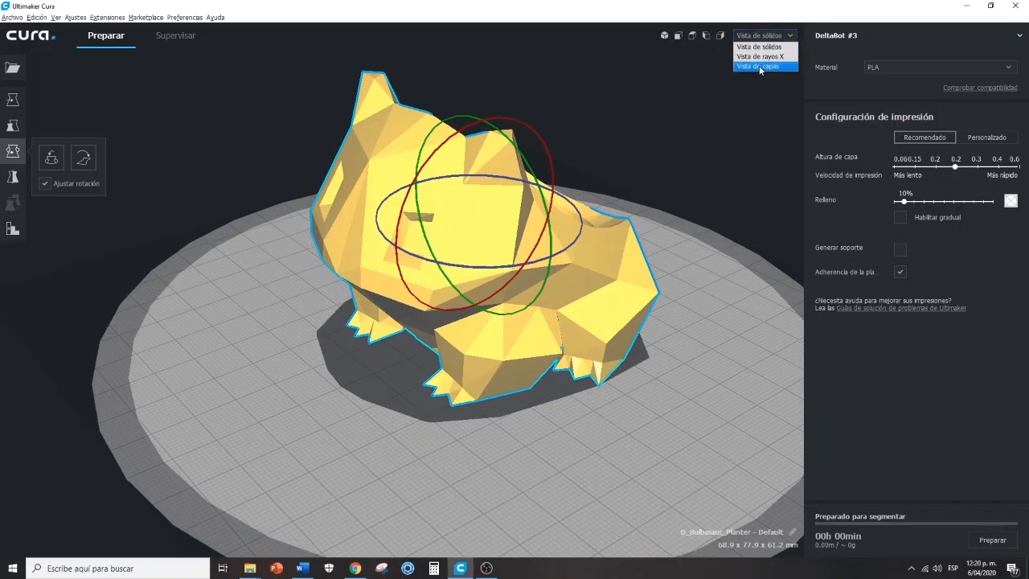
pyautogui.click(766, 67)
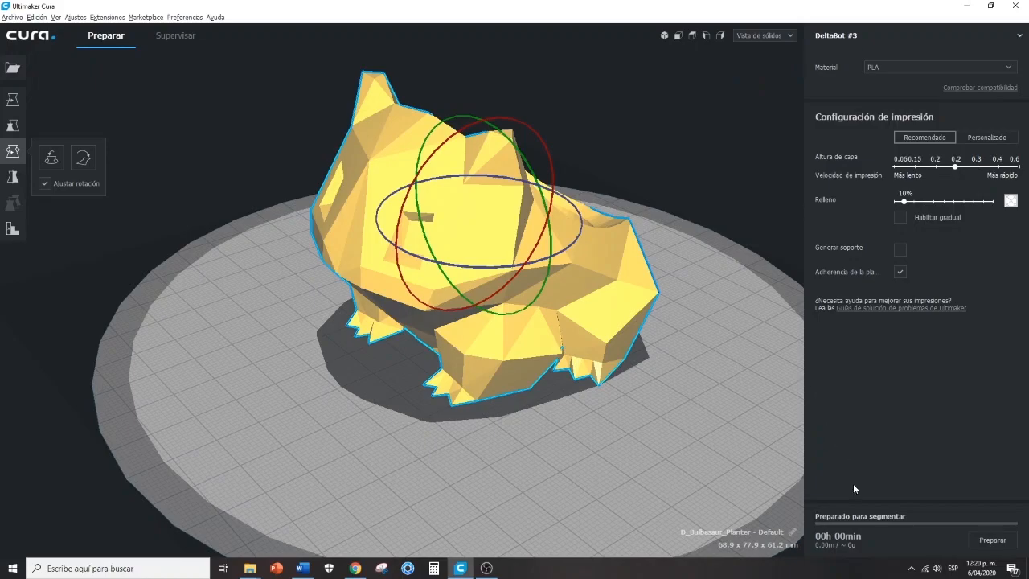
pyautogui.click(1000, 544)
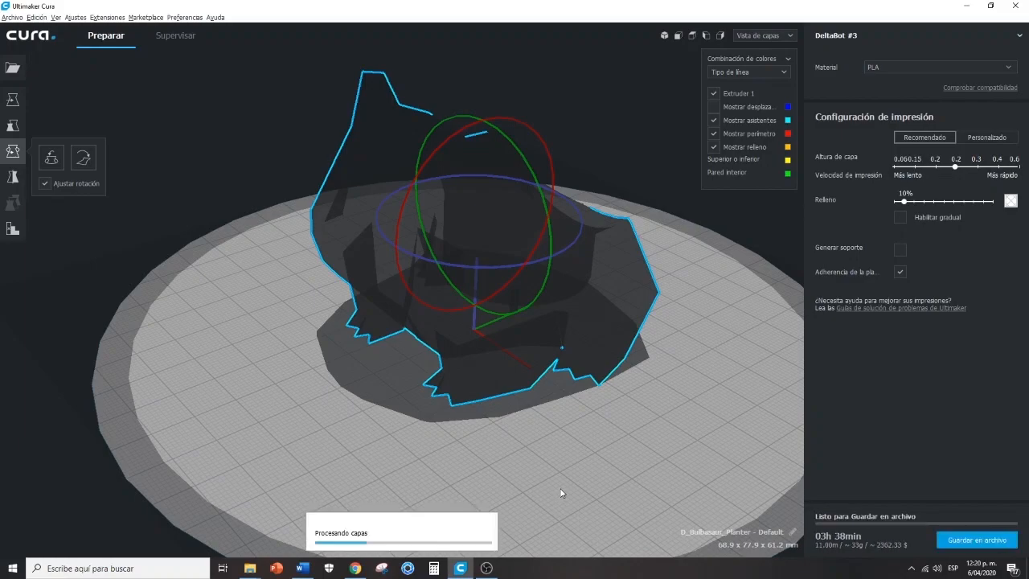
pyautogui.moveTo(618, 435); pyautogui.dragTo(555, 419, button='right')
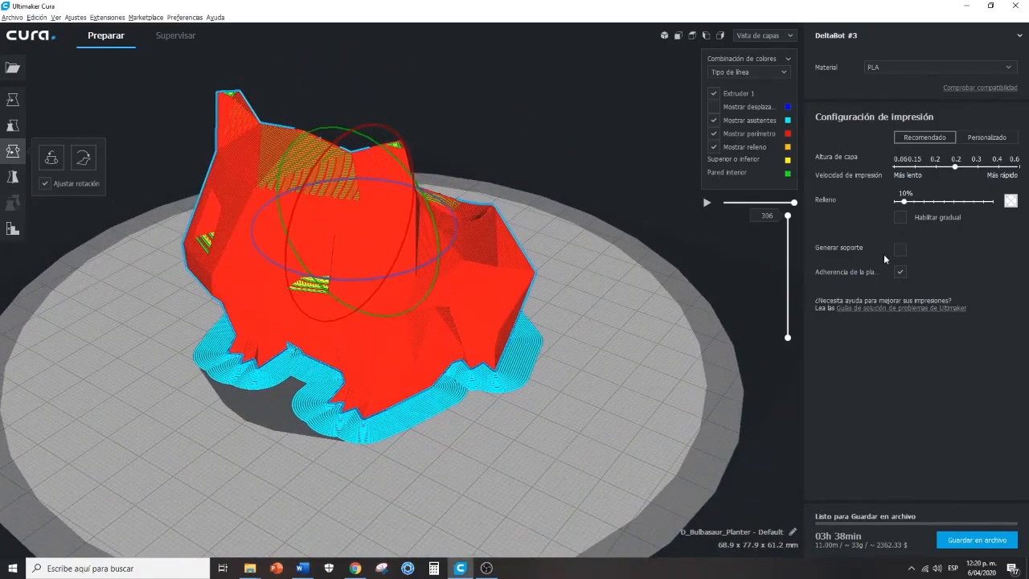
pyautogui.moveTo(723, 345); pyautogui.dragTo(306, 297, button='right')
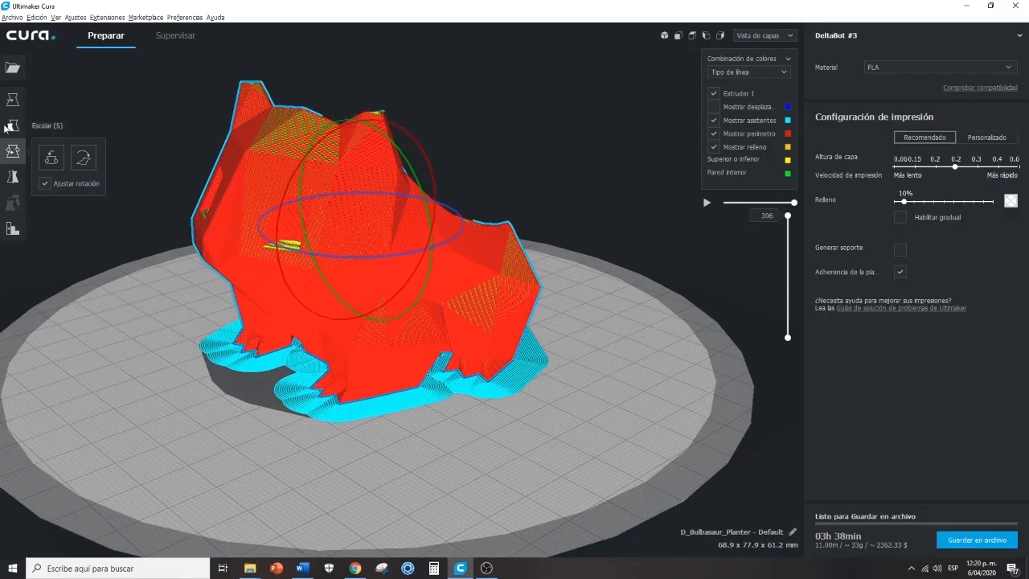
# Show the planter's scale dimensions and lower the layer preview to about layer 37 to examine the infill.
pyautogui.click(10, 127)
pyautogui.click(64, 157)
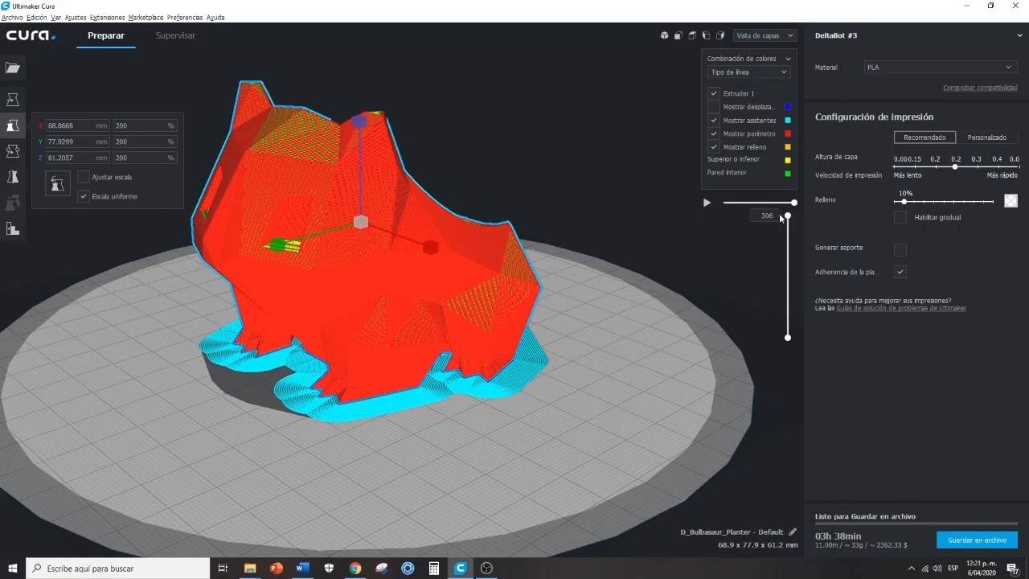
pyautogui.moveTo(529, 400); pyautogui.dragTo(656, 296, button='right')
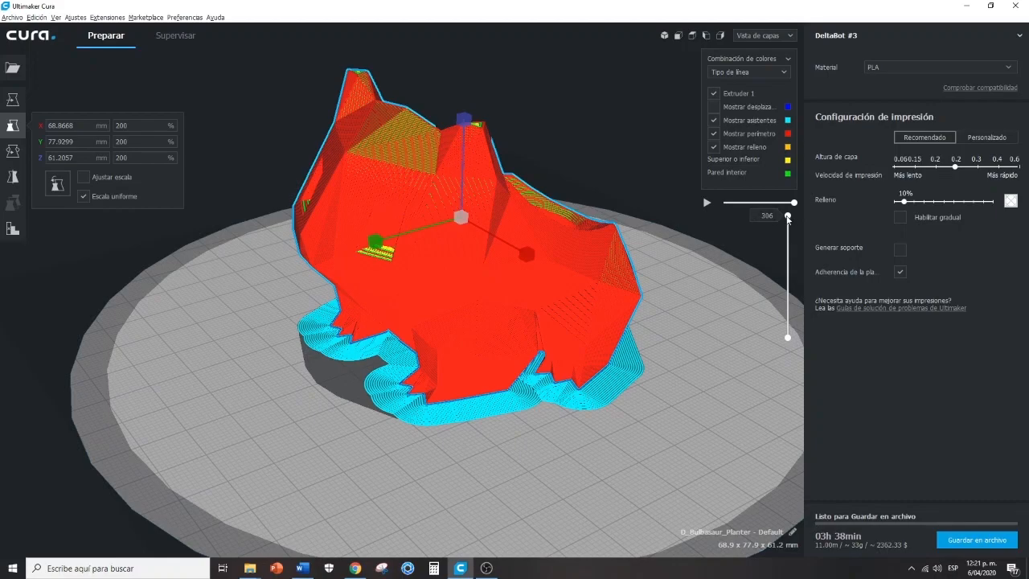
pyautogui.moveTo(788, 225); pyautogui.dragTo(774, 309)
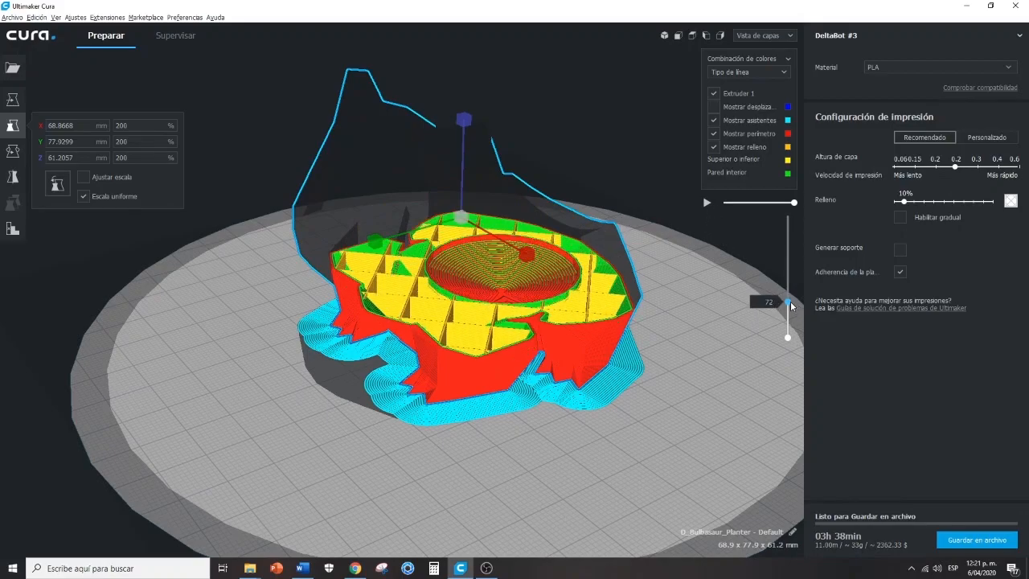
pyautogui.moveTo(788, 304); pyautogui.dragTo(788, 324)
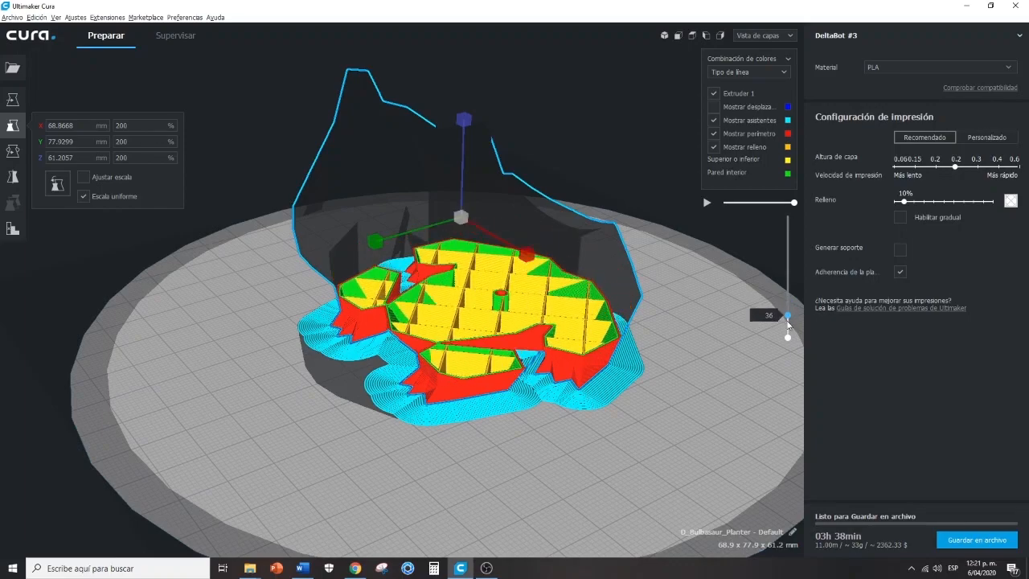
# Play the toolpath simulation of the current layer and toggle the visibility of Extruder 1 off and on.
pyautogui.click(708, 204)
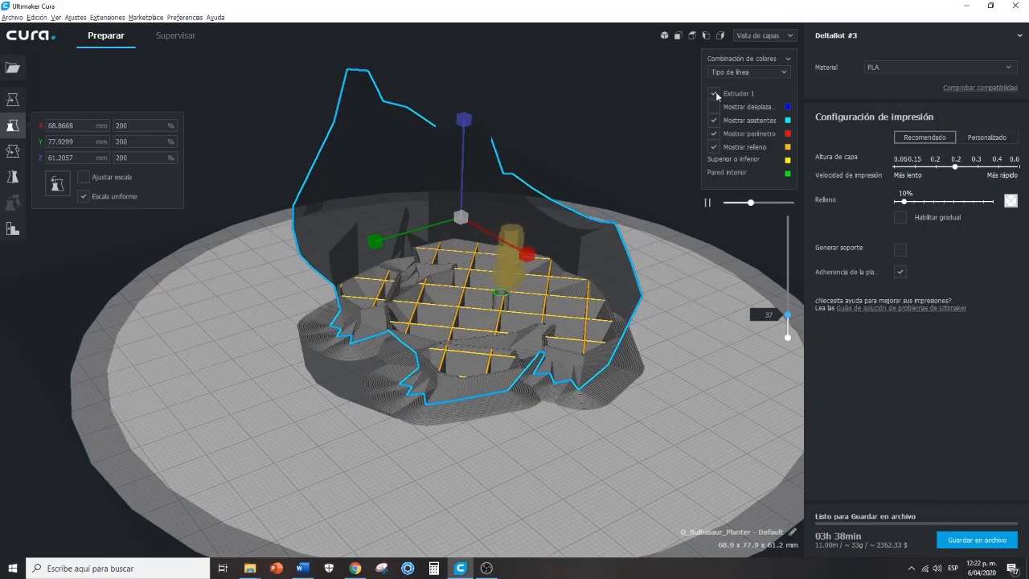
pyautogui.click(714, 94)
pyautogui.click(716, 92)
pyautogui.click(716, 92)
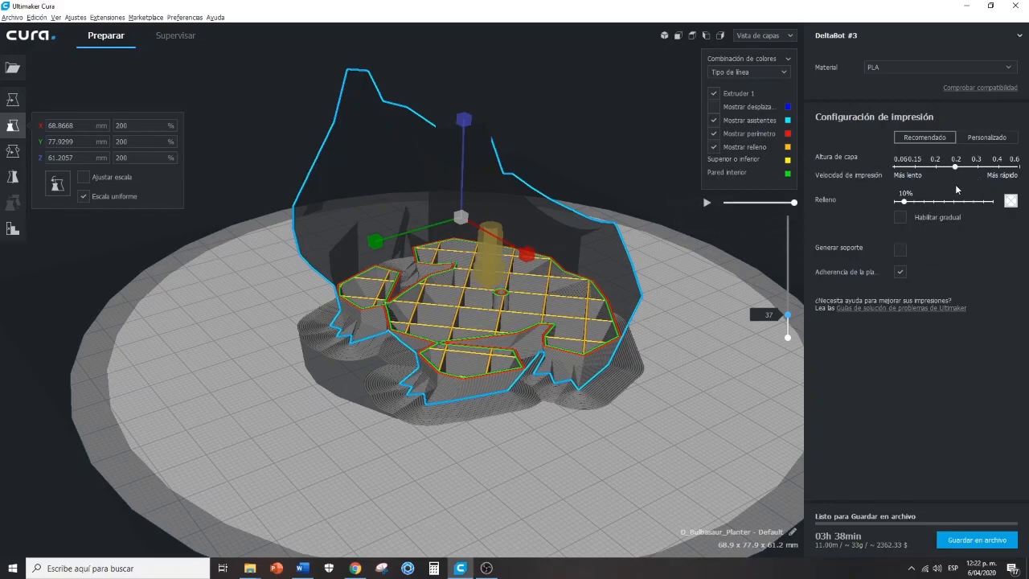
# Set the layer height to 0.15 mm, slice the planter again and show all of its layers.
pyautogui.moveTo(955, 170); pyautogui.dragTo(914, 171)
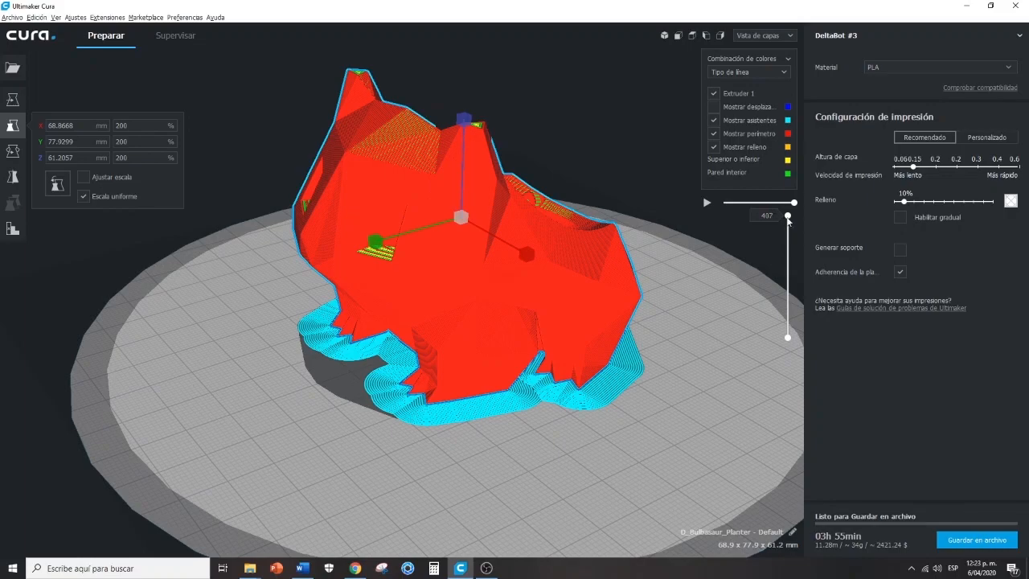
pyautogui.moveTo(789, 217)
pyautogui.mouseDown()
pyautogui.moveTo(809, 348)
pyautogui.moveTo(794, 207)
pyautogui.mouseUp()
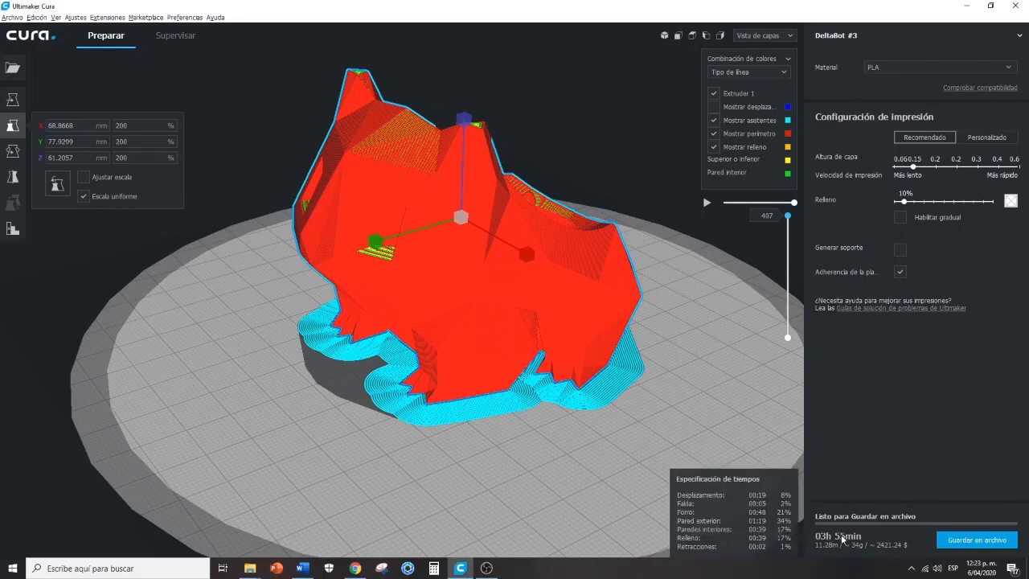
# Set the layer height to 0.4 mm, slice the planter and examine its coarser layers and estimated print time.
pyautogui.moveTo(818, 544)
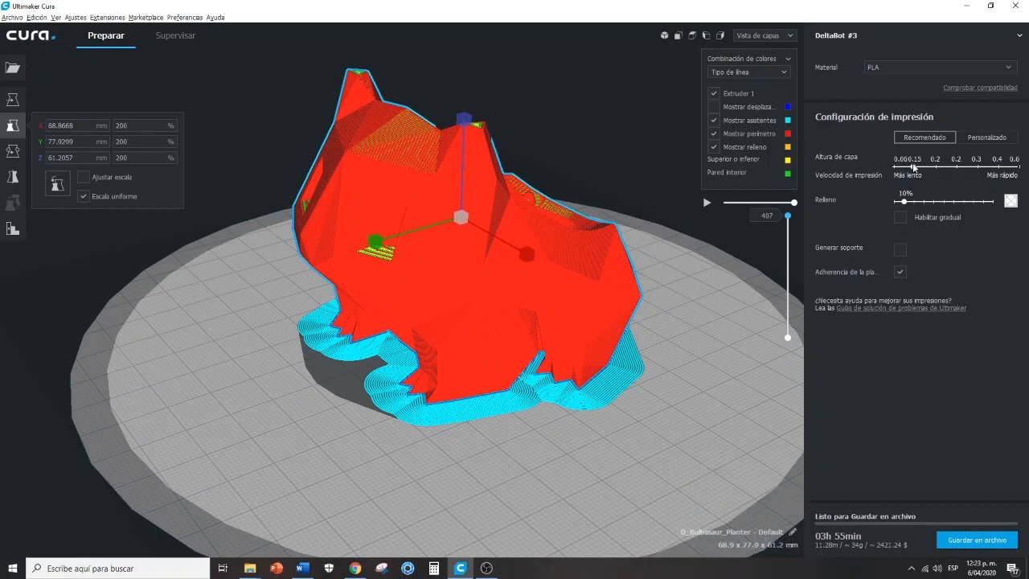
pyautogui.click(993, 167)
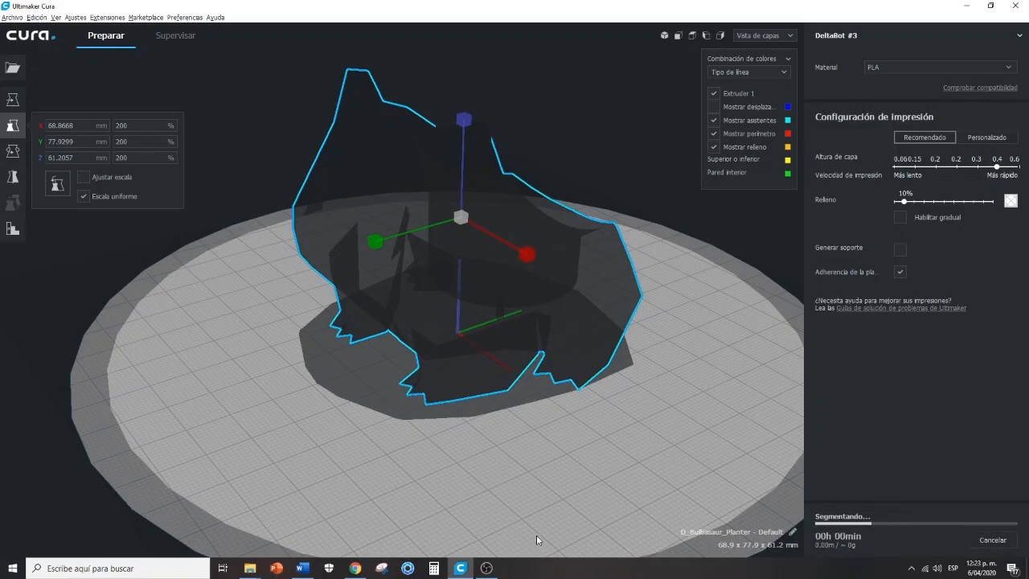
pyautogui.moveTo(843, 549)
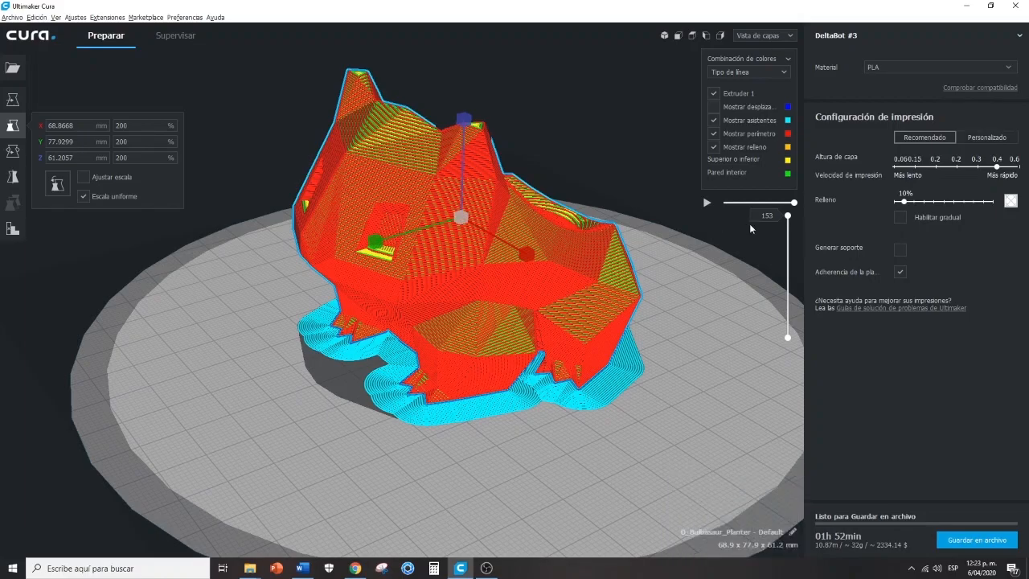
pyautogui.moveTo(481, 380); pyautogui.dragTo(790, 256, button='right')
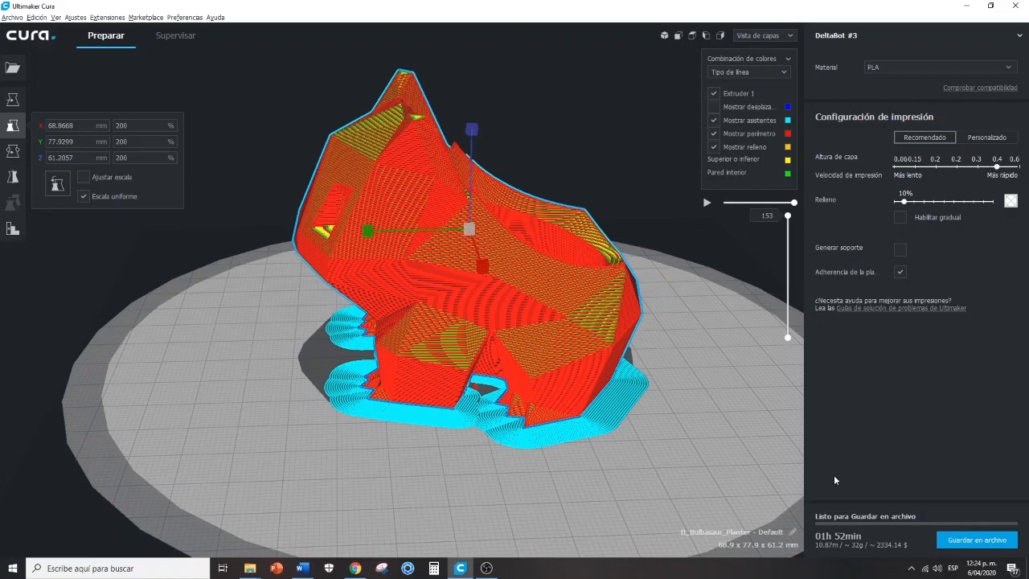
pyautogui.moveTo(848, 540)
# Set the layer height to 0.2 mm, slice the planter and lower the preview to layer 142 to examine the infill.
pyautogui.moveTo(997, 167); pyautogui.dragTo(956, 167)
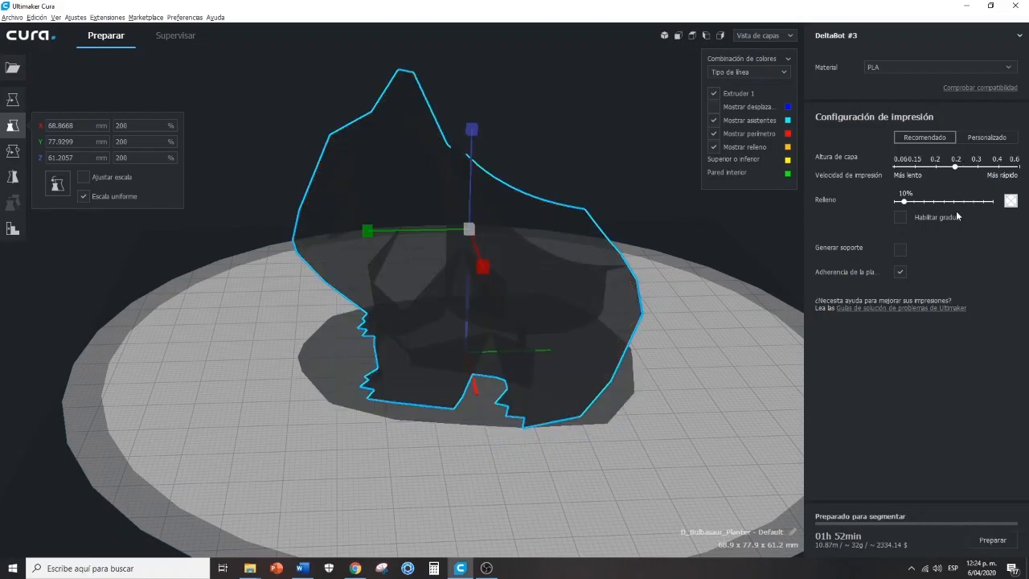
pyautogui.click(988, 543)
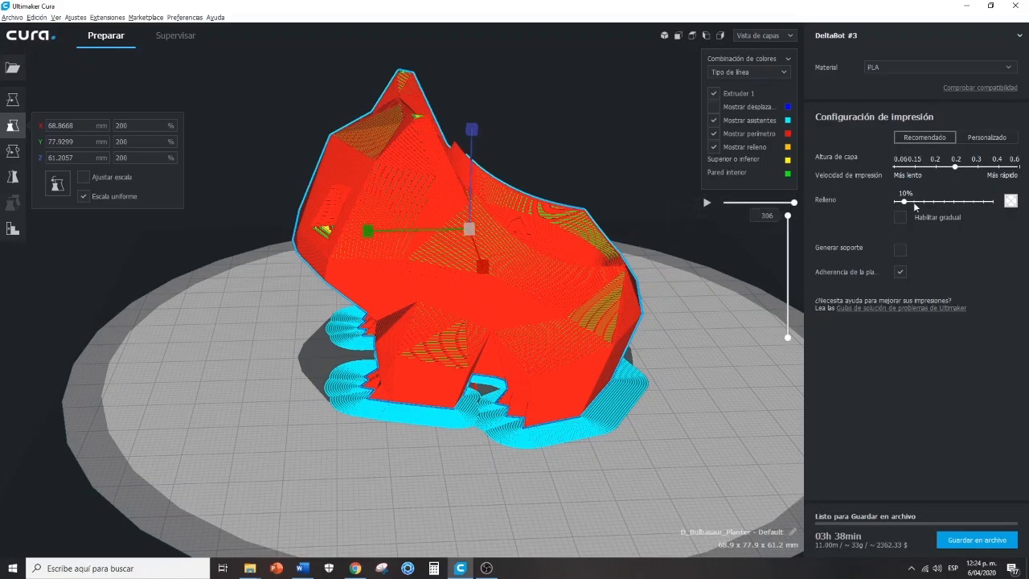
pyautogui.moveTo(592, 346); pyautogui.dragTo(664, 352, button='right')
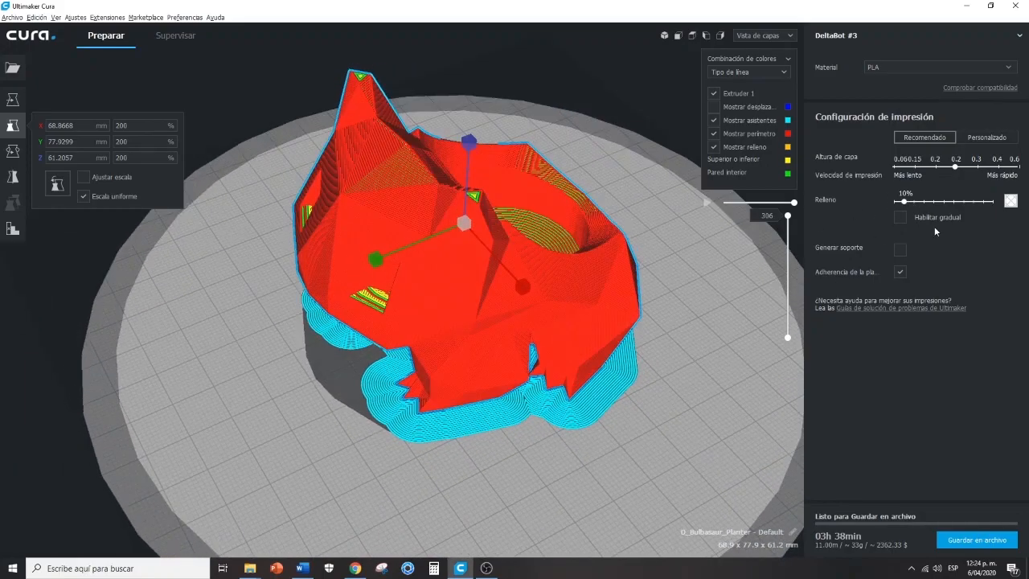
pyautogui.moveTo(789, 216); pyautogui.dragTo(787, 285)
pyautogui.moveTo(625, 318)
pyautogui.mouseDown(button='right')
pyautogui.moveTo(626, 346)
pyautogui.moveTo(646, 332)
pyautogui.moveTo(623, 323)
pyautogui.mouseUp(button='right')
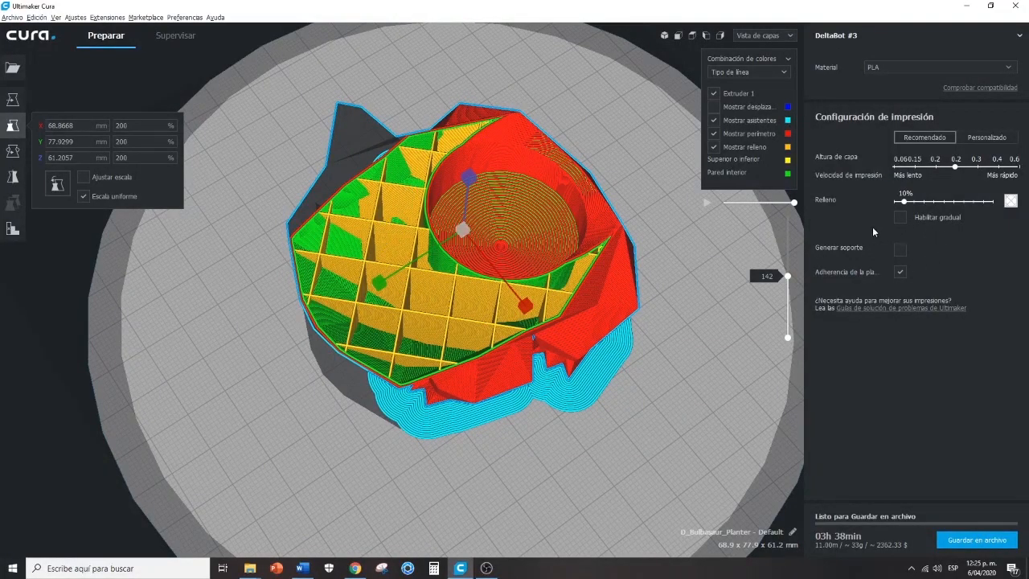
# Set the infill to 30%, slice the planter and lower the layer preview to examine the denser infill.
pyautogui.moveTo(905, 203); pyautogui.dragTo(924, 204)
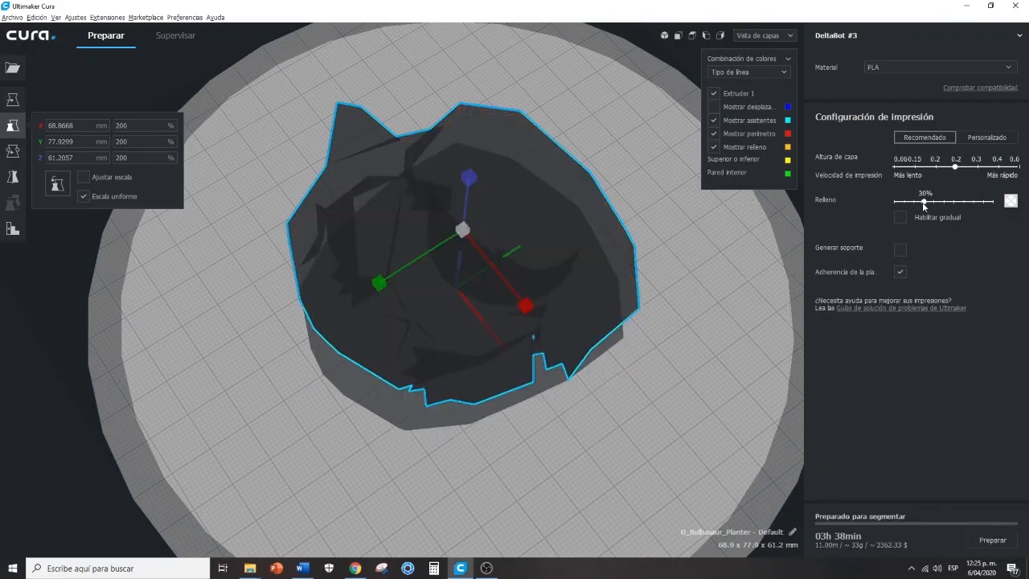
pyautogui.click(989, 540)
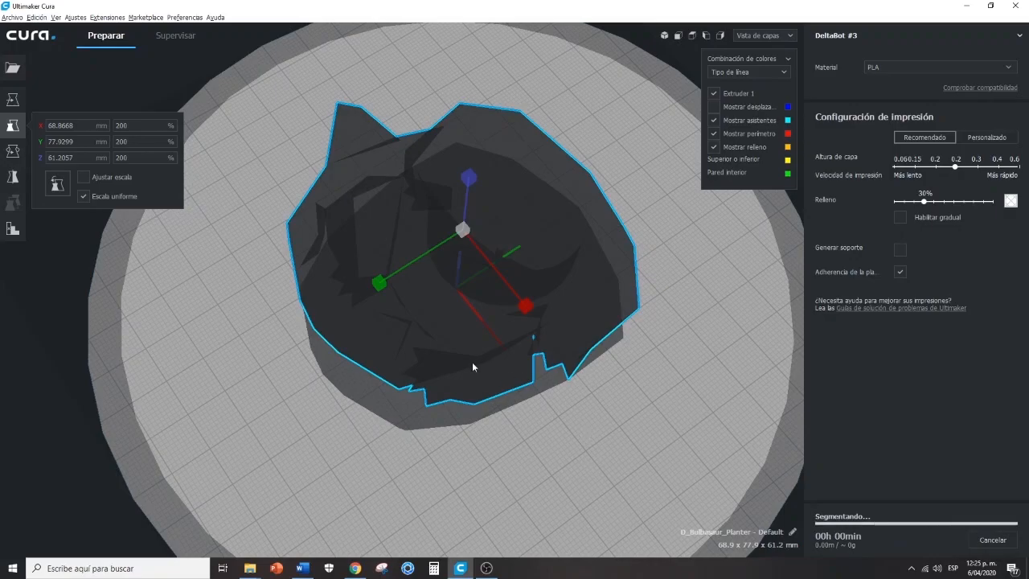
pyautogui.moveTo(680, 483); pyautogui.dragTo(593, 439, button='right')
pyautogui.moveTo(789, 279)
pyautogui.mouseDown()
pyautogui.moveTo(789, 259)
pyautogui.moveTo(798, 304)
pyautogui.moveTo(796, 229)
pyautogui.moveTo(799, 306)
pyautogui.moveTo(797, 291)
pyautogui.mouseUp()
# Try infill densities of 60% and higher, return the infill to 10%, and slice the planter to examine it at layer 58.
pyautogui.click(964, 201)
pyautogui.moveTo(960, 207); pyautogui.dragTo(945, 205)
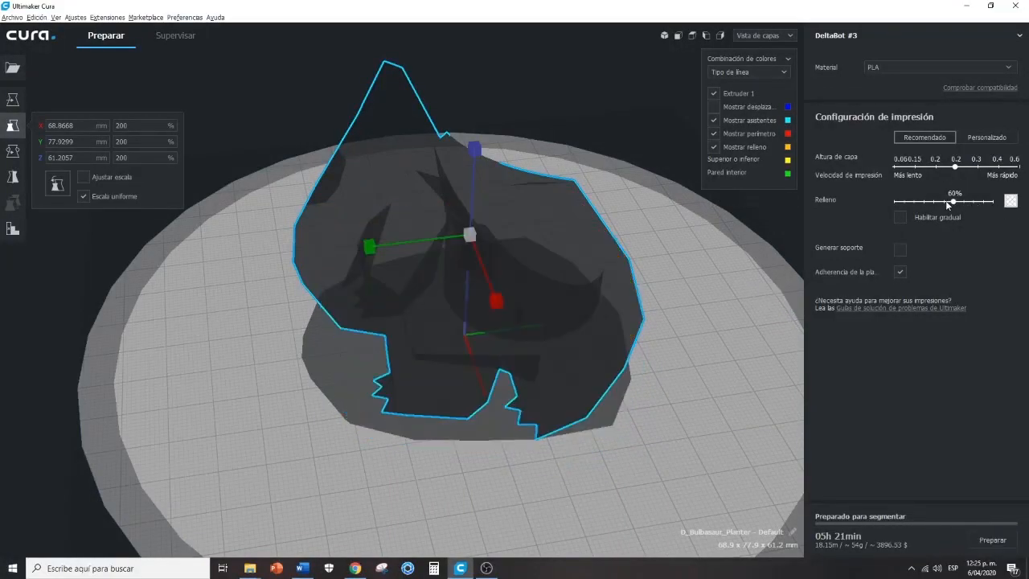
pyautogui.click(958, 203)
pyautogui.moveTo(968, 203); pyautogui.dragTo(994, 201)
pyautogui.moveTo(993, 202); pyautogui.dragTo(907, 216)
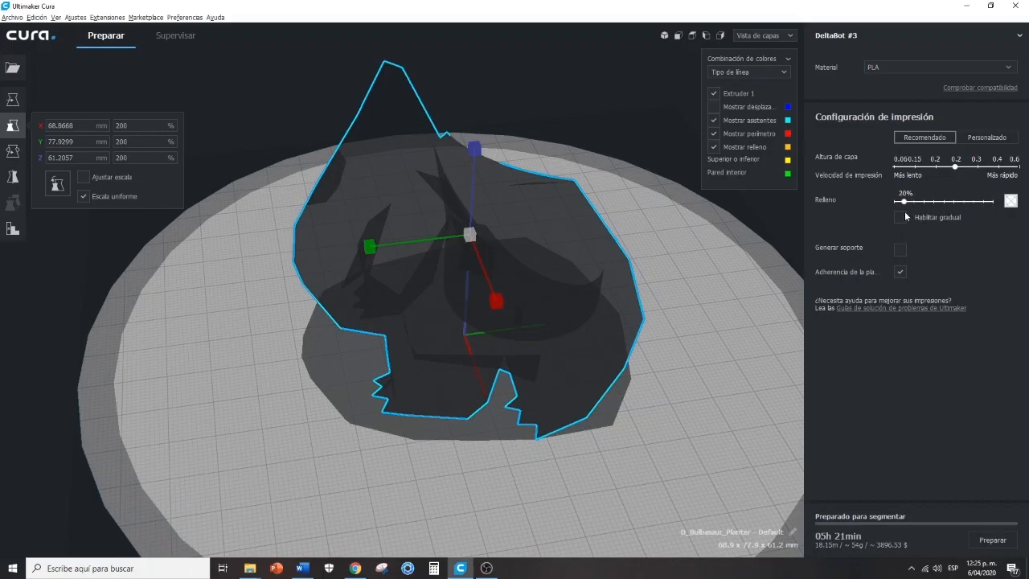
pyautogui.click(1002, 547)
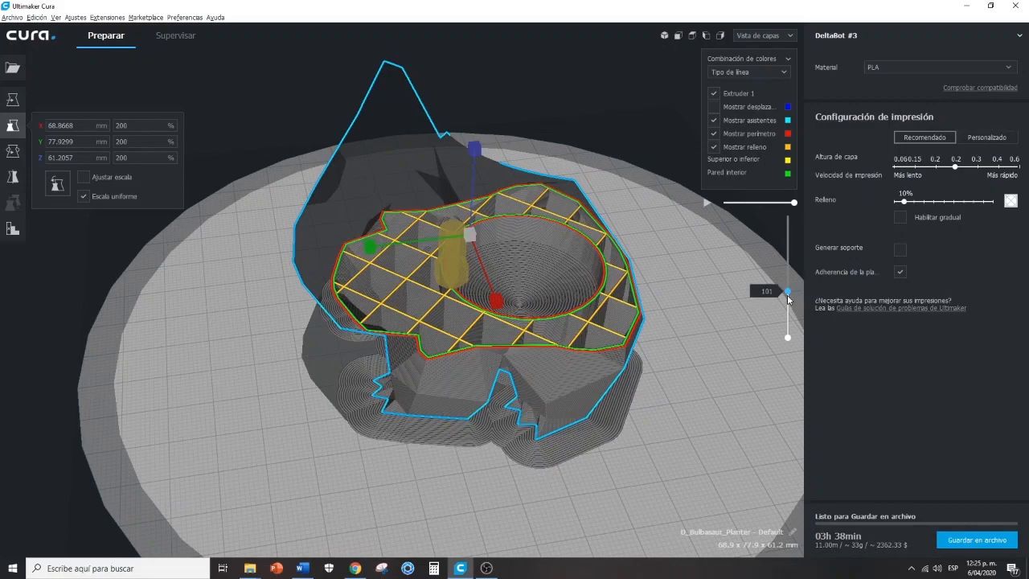
pyautogui.moveTo(789, 297); pyautogui.dragTo(781, 320)
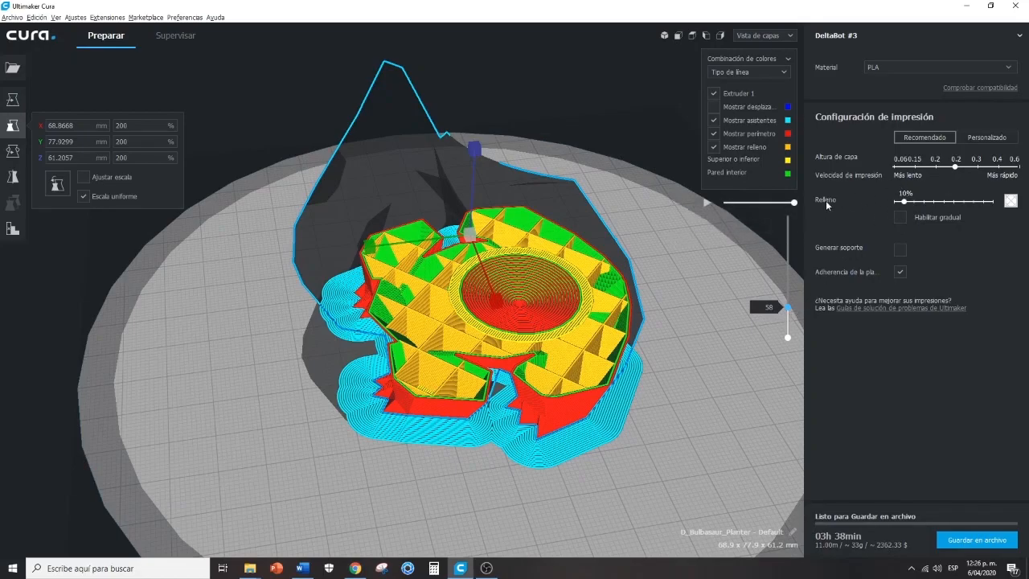
# Enable gradual infill, slice the planter and examine the infill at several heights, ending at layer 37.
pyautogui.click(900, 218)
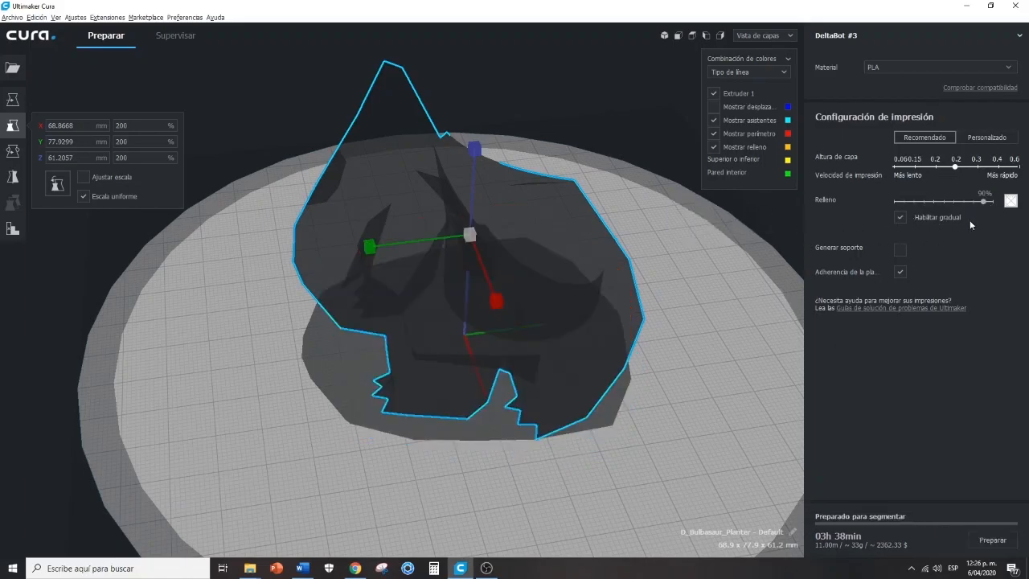
pyautogui.click(993, 539)
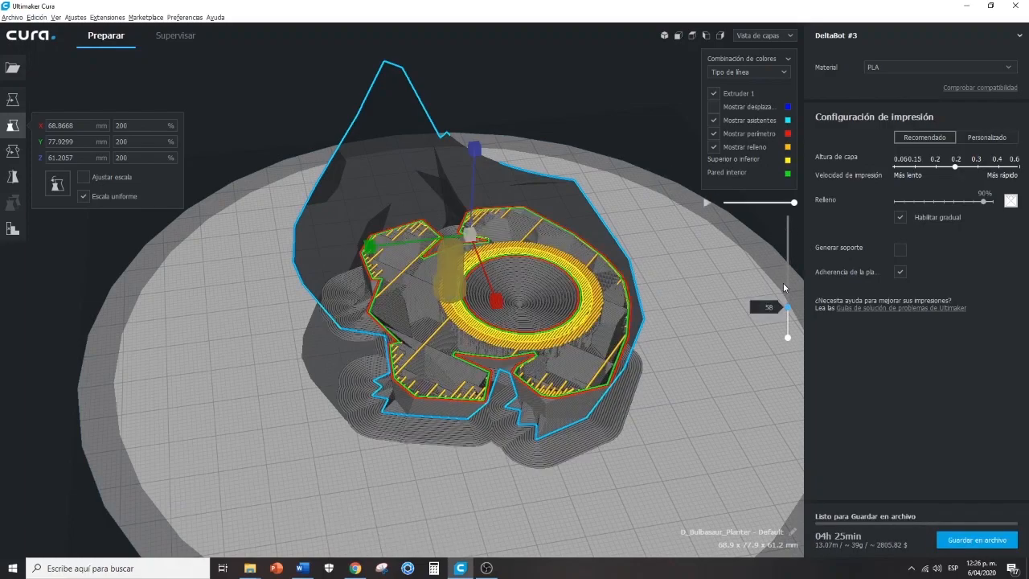
pyautogui.moveTo(790, 308); pyautogui.dragTo(796, 286)
pyautogui.moveTo(652, 353); pyautogui.dragTo(741, 311, button='right')
pyautogui.moveTo(788, 286)
pyautogui.mouseDown()
pyautogui.moveTo(795, 344)
pyautogui.moveTo(803, 320)
pyautogui.moveTo(806, 338)
pyautogui.moveTo(799, 269)
pyautogui.moveTo(795, 312)
pyautogui.moveTo(797, 290)
pyautogui.mouseUp()
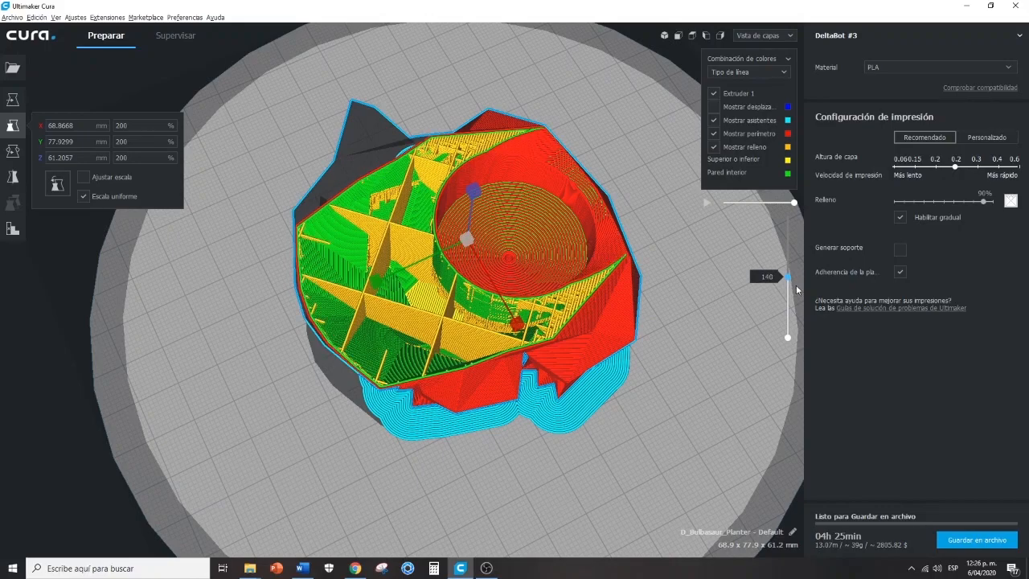
pyautogui.moveTo(792, 274); pyautogui.dragTo(791, 260)
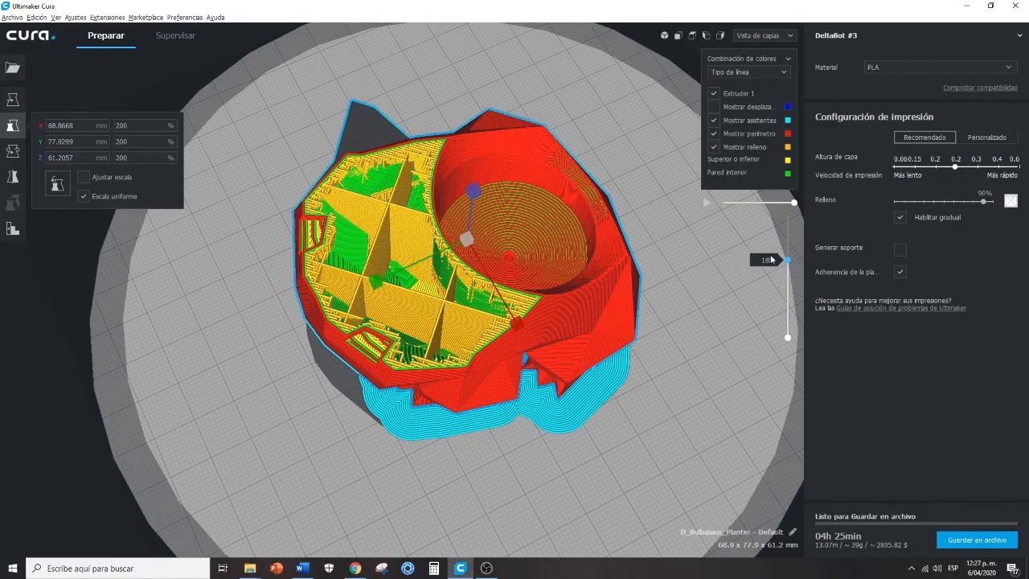
pyautogui.moveTo(791, 262); pyautogui.dragTo(802, 225)
pyautogui.moveTo(800, 224); pyautogui.dragTo(801, 315)
pyautogui.moveTo(719, 395); pyautogui.dragTo(537, 338, button='right')
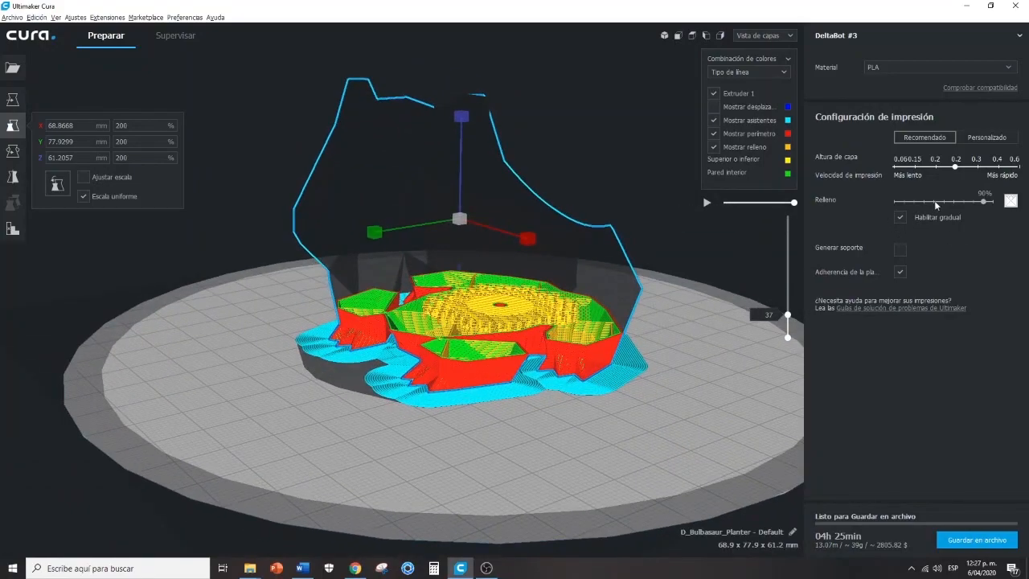
# Disable gradual infill, set the infill to 20% and slice the planter again.
pyautogui.moveTo(897, 217)
pyautogui.click(901, 218)
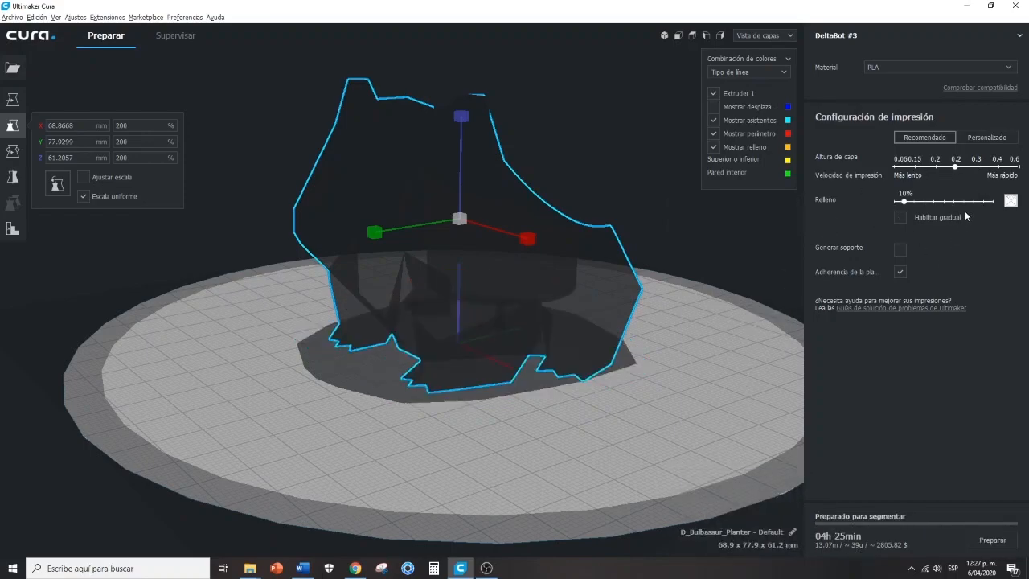
pyautogui.moveTo(906, 202); pyautogui.dragTo(915, 202)
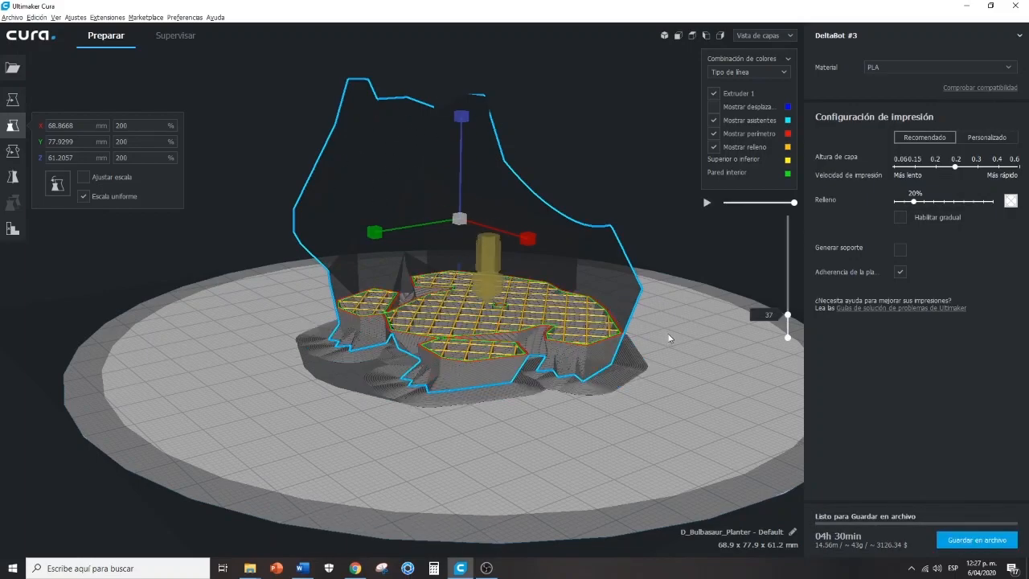
# Examine the infill and brim by moving the layer preview between the first layer and the full height of the planter.
pyautogui.moveTo(788, 314); pyautogui.dragTo(788, 298)
pyautogui.moveTo(724, 354); pyautogui.dragTo(684, 475, button='right')
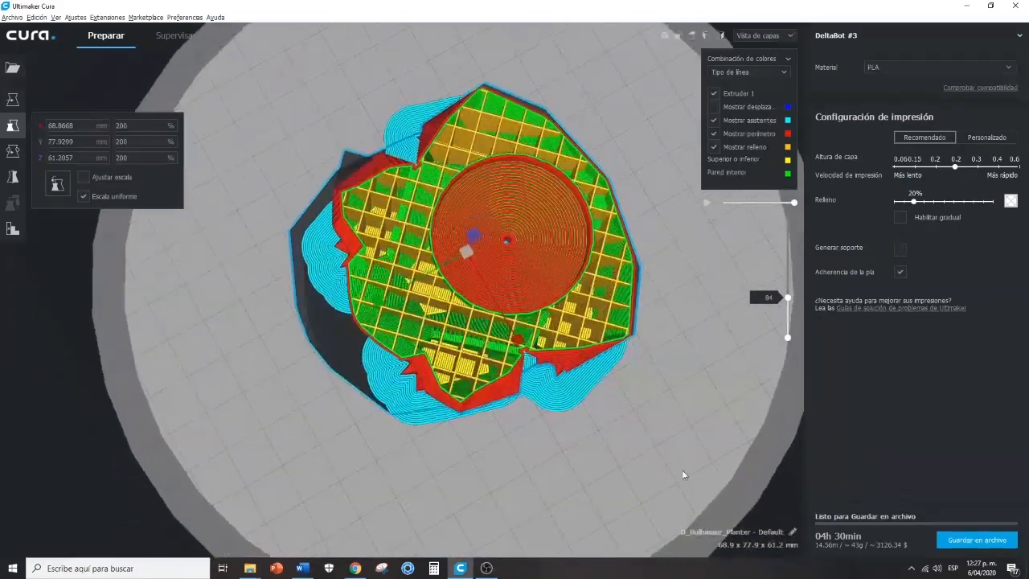
pyautogui.moveTo(789, 299); pyautogui.dragTo(788, 329)
pyautogui.moveTo(650, 373); pyautogui.dragTo(732, 310, button='right')
pyautogui.click(787, 332)
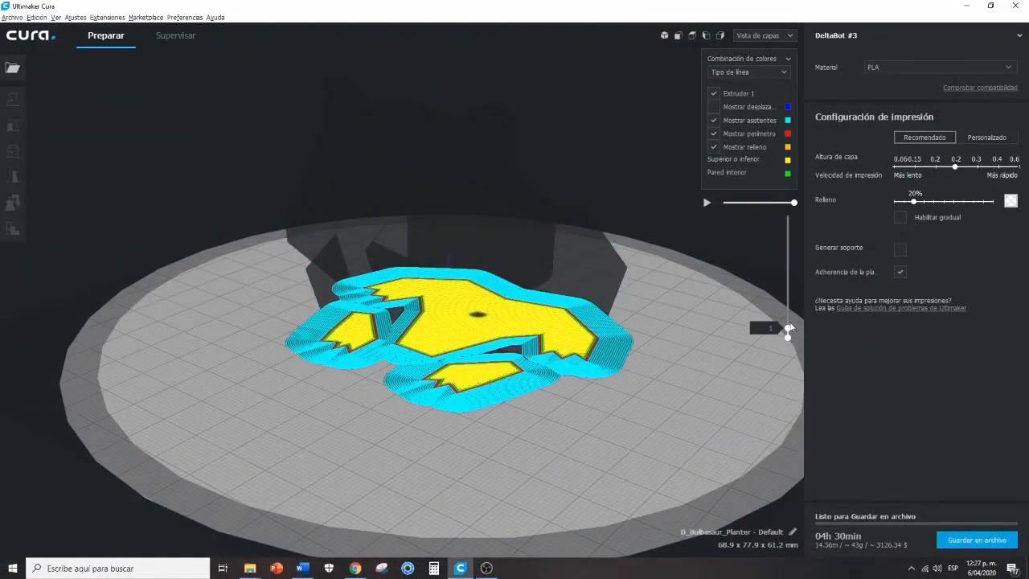
pyautogui.moveTo(790, 333); pyautogui.dragTo(799, 184)
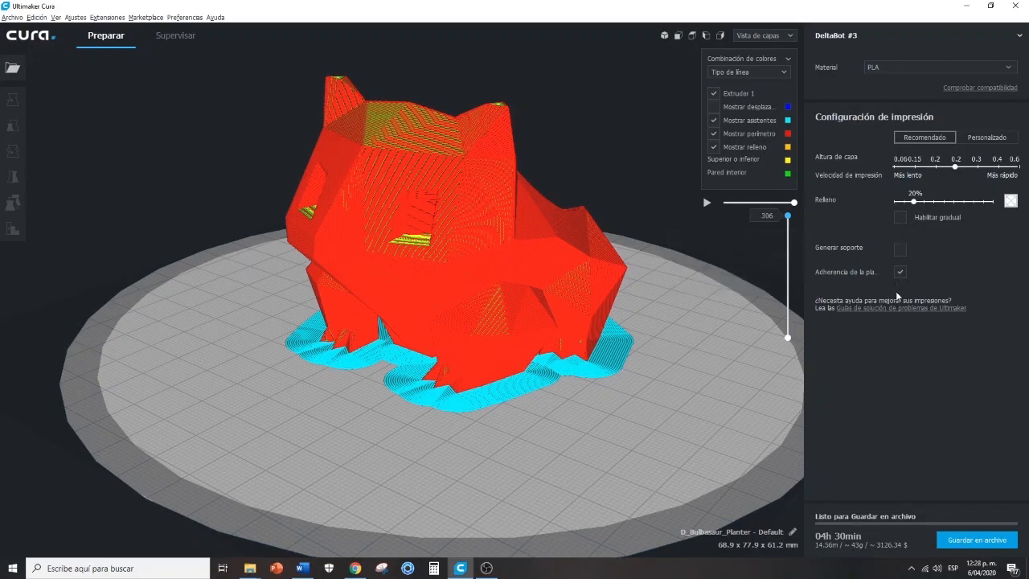
pyautogui.moveTo(791, 222); pyautogui.dragTo(775, 320)
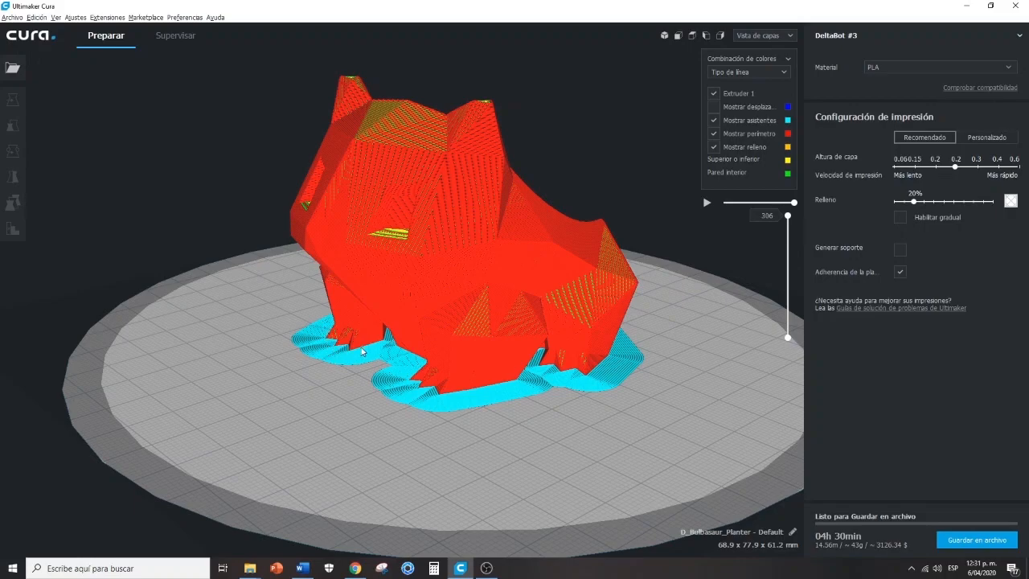
# Turn off build plate adhesion and slice the planter without its brim.
pyautogui.click(902, 274)
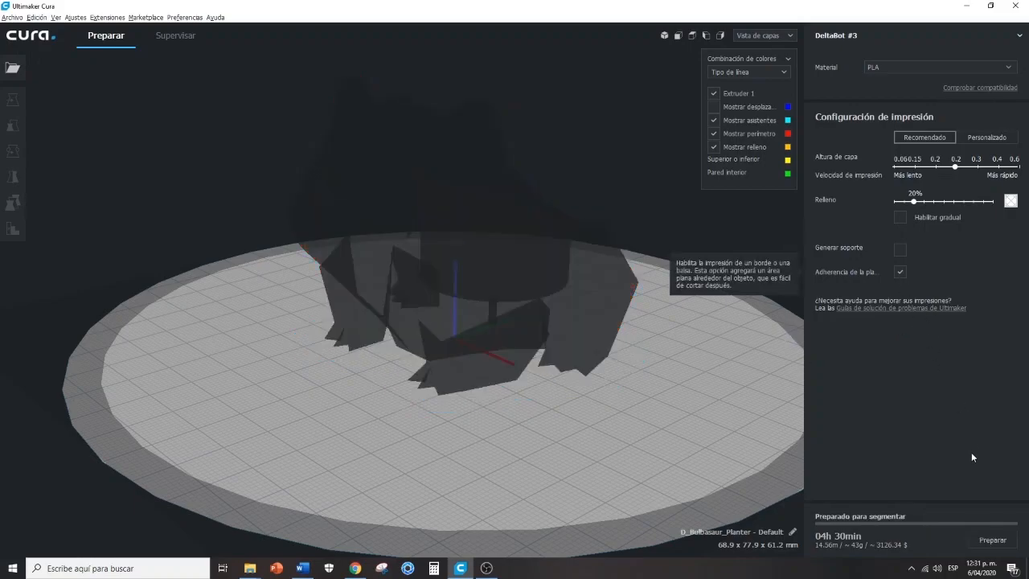
pyautogui.click(985, 541)
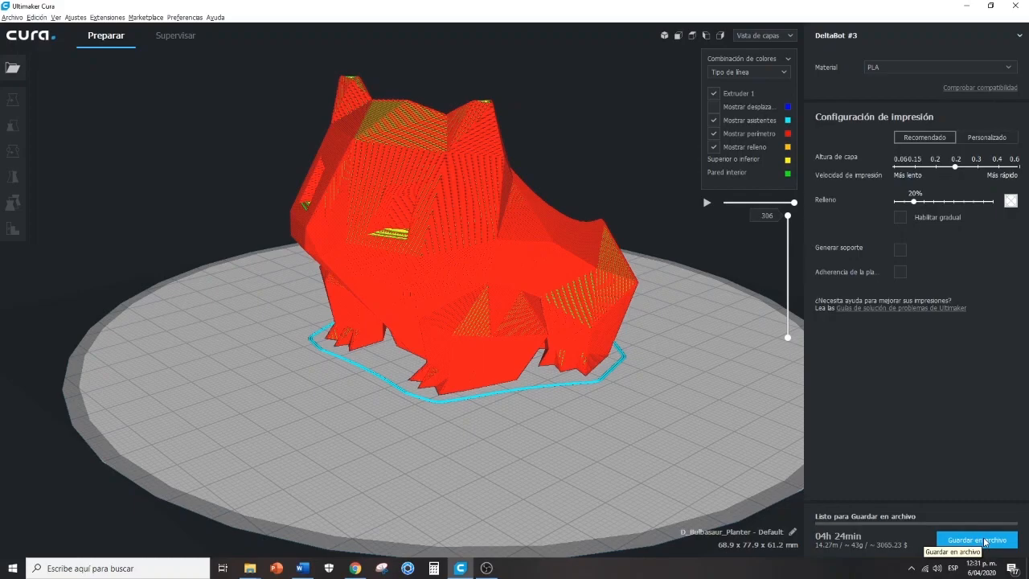
# Enable support generation, slice the planter and inspect its overhangs from below and around for support structures.
pyautogui.click(900, 250)
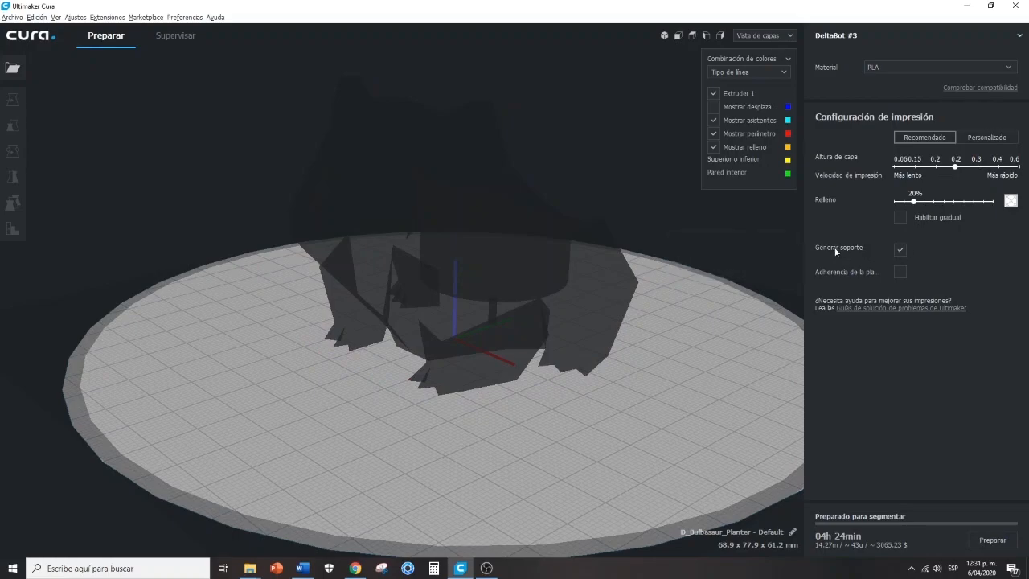
pyautogui.click(994, 541)
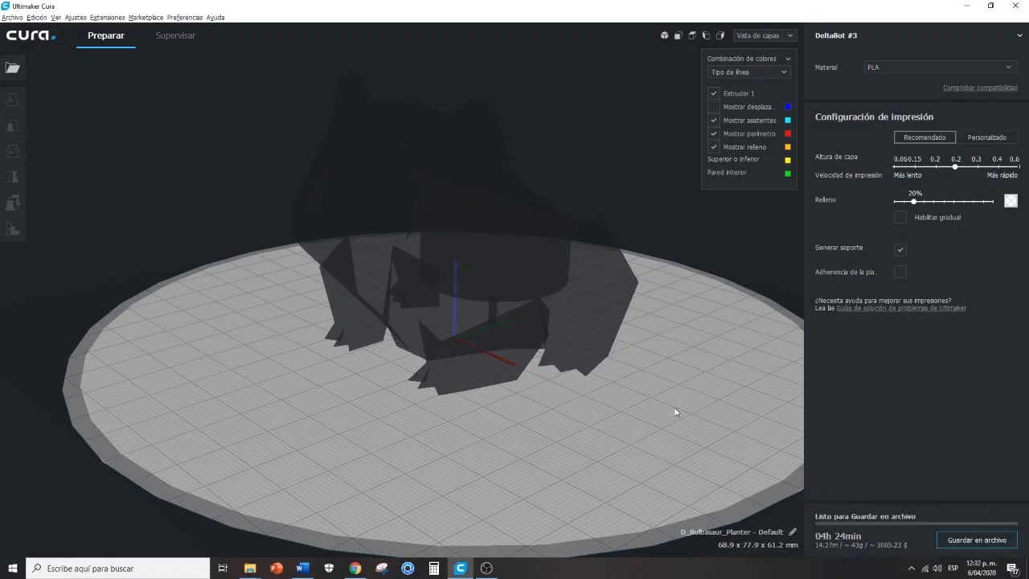
pyautogui.moveTo(511, 429); pyautogui.dragTo(299, 255, button='right')
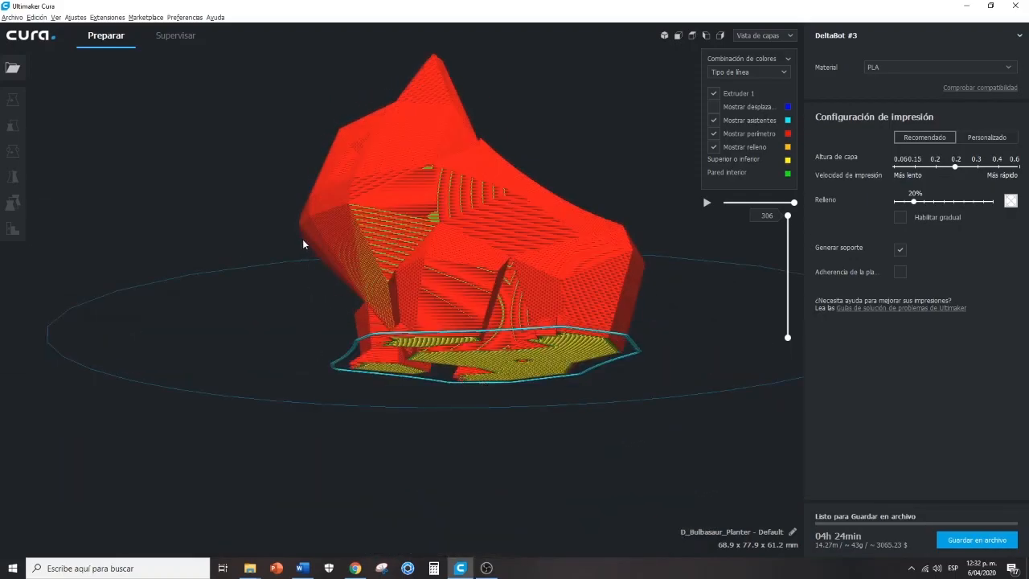
pyautogui.moveTo(322, 312); pyautogui.dragTo(308, 323, button='right')
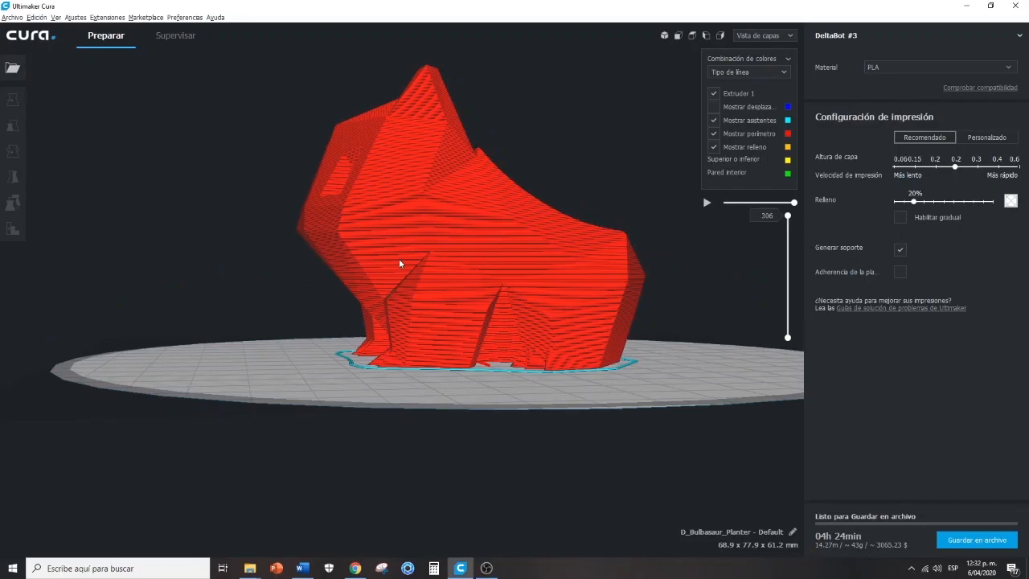
pyautogui.moveTo(355, 205); pyautogui.dragTo(344, 265, button='right')
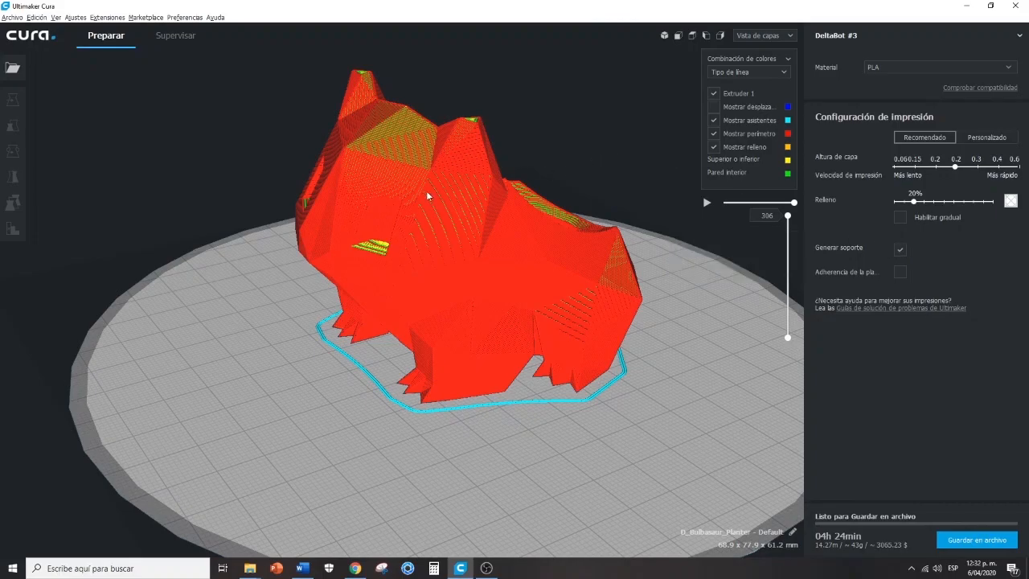
pyautogui.moveTo(641, 420); pyautogui.dragTo(577, 370, button='right')
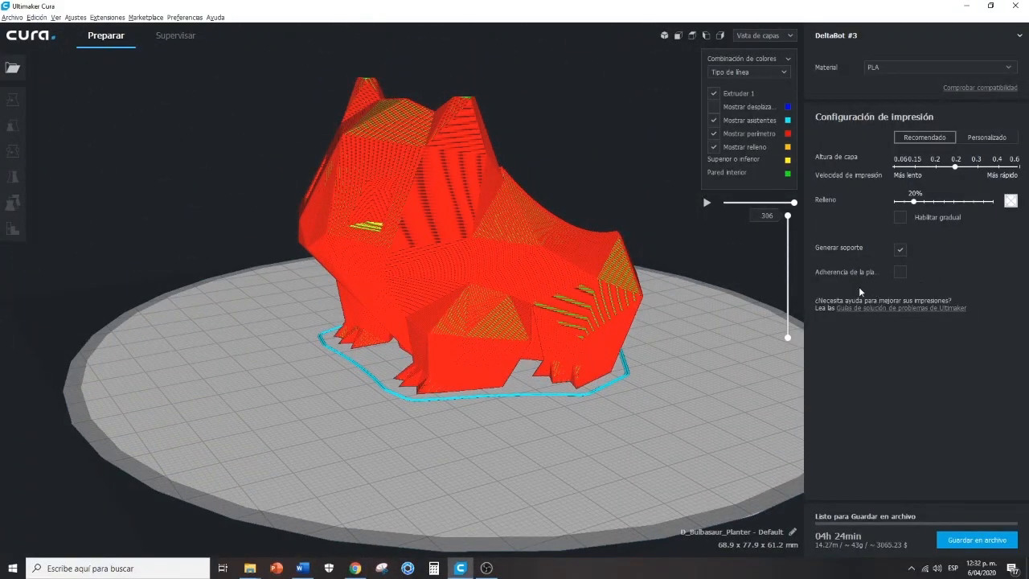
# Turn off support generation and slice the planter again.
pyautogui.click(902, 251)
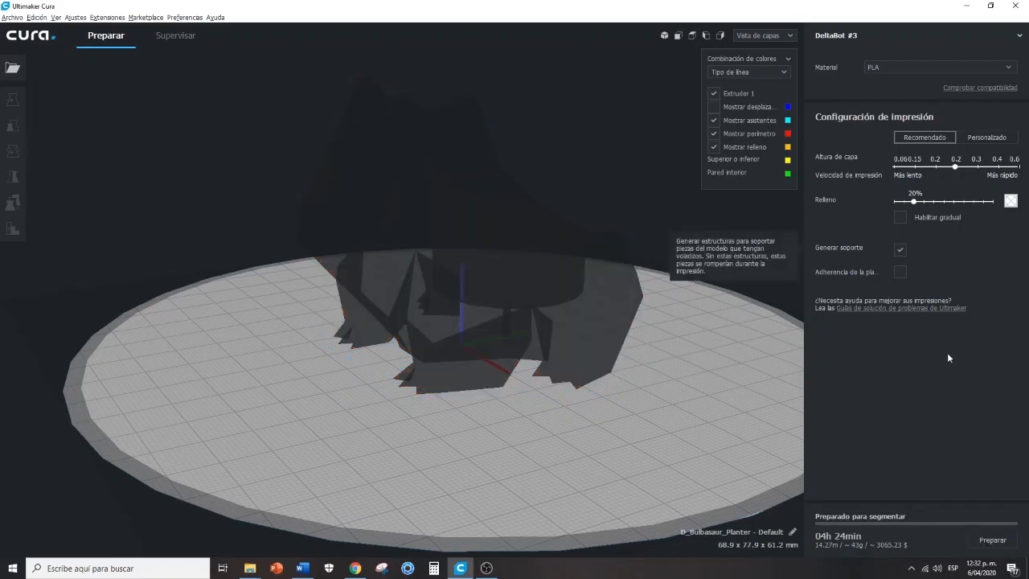
pyautogui.click(994, 540)
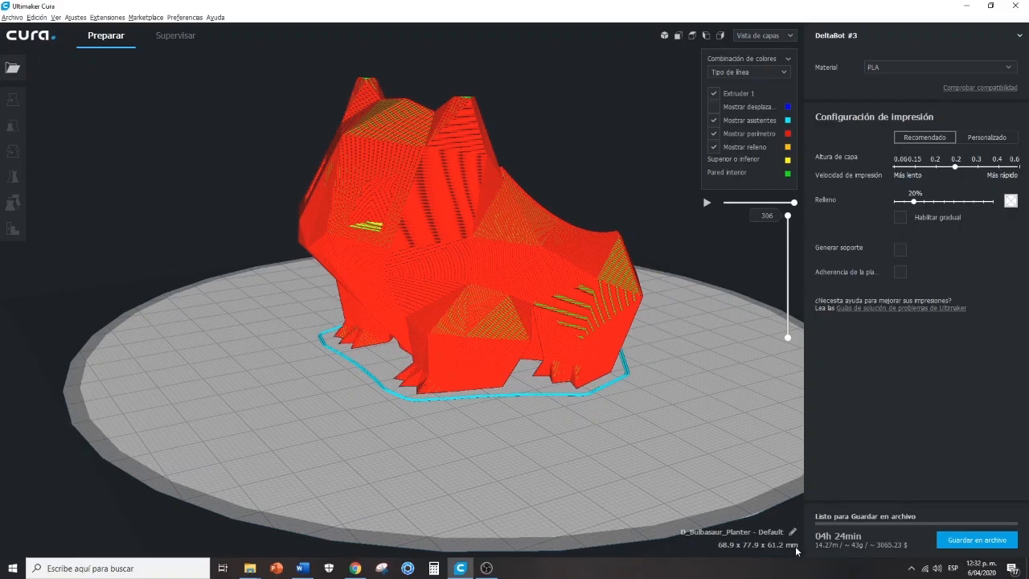
# Save the sliced planter to the desktop as the G-code file "D_Bulbasaur_Planter - Default.gcode".
pyautogui.moveTo(799, 552)
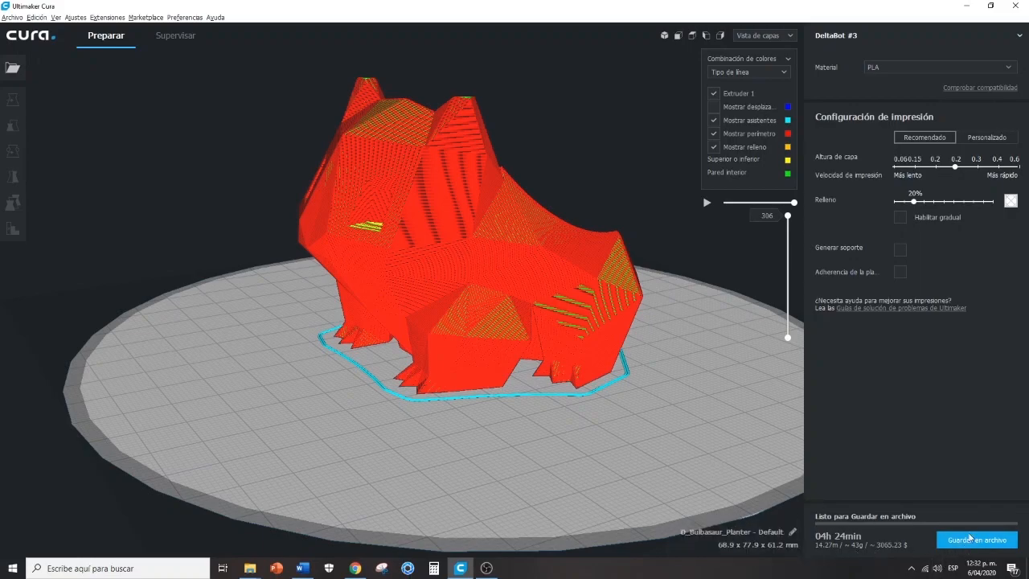
pyautogui.click(970, 538)
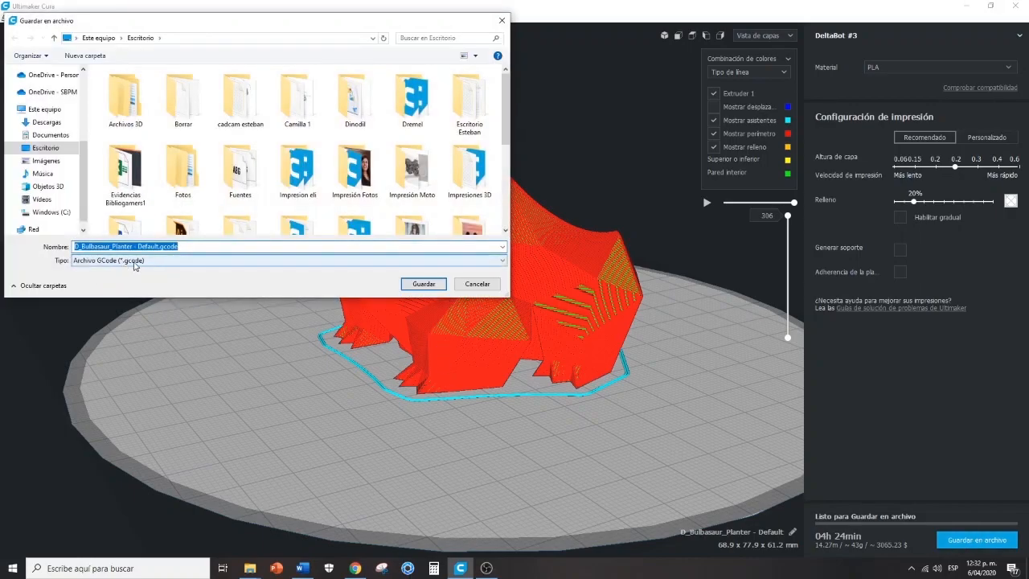
pyautogui.click(424, 284)
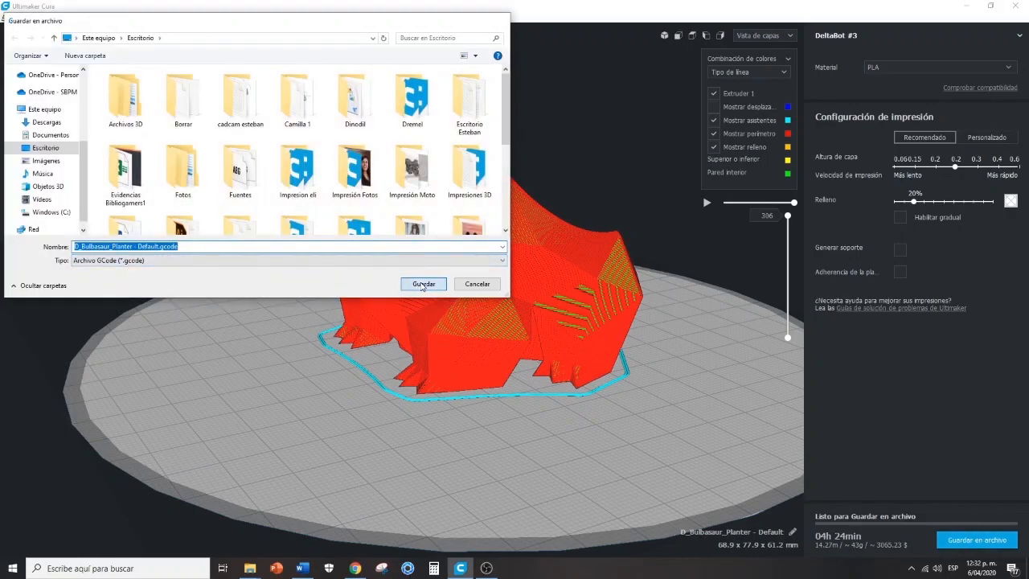